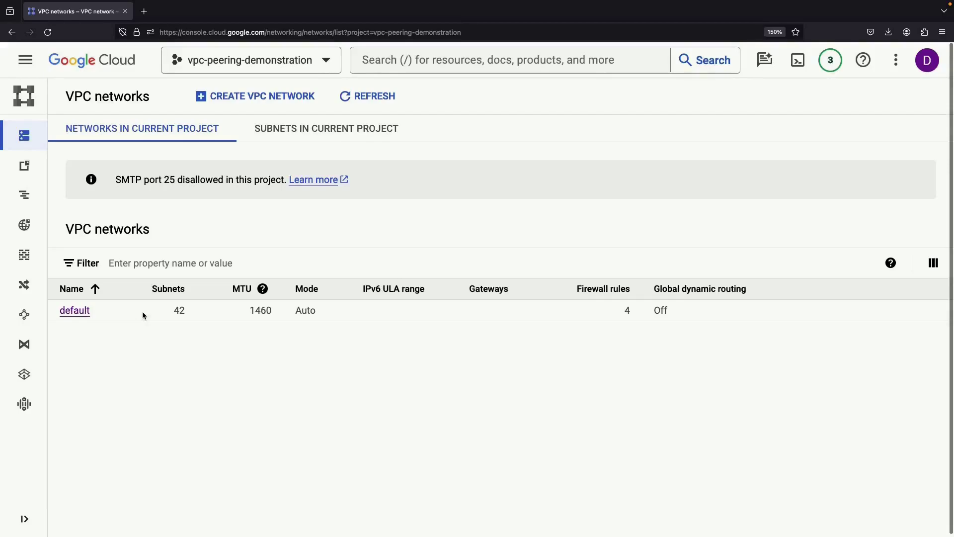
- Review the subnets of the default VPC network and return to the network list
click(79, 313)
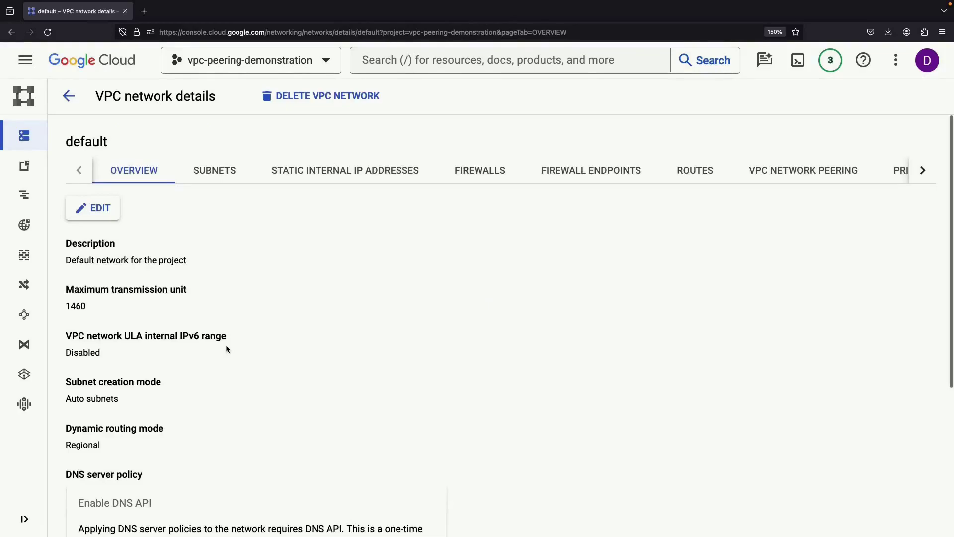
click(215, 169)
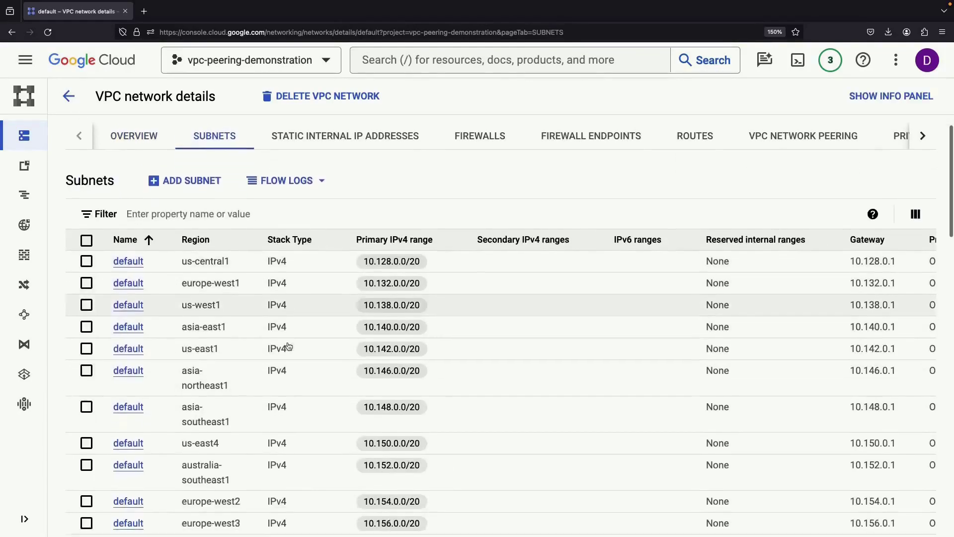
scroll(289, 347, down, 2)
scroll(318, 233, up, 3)
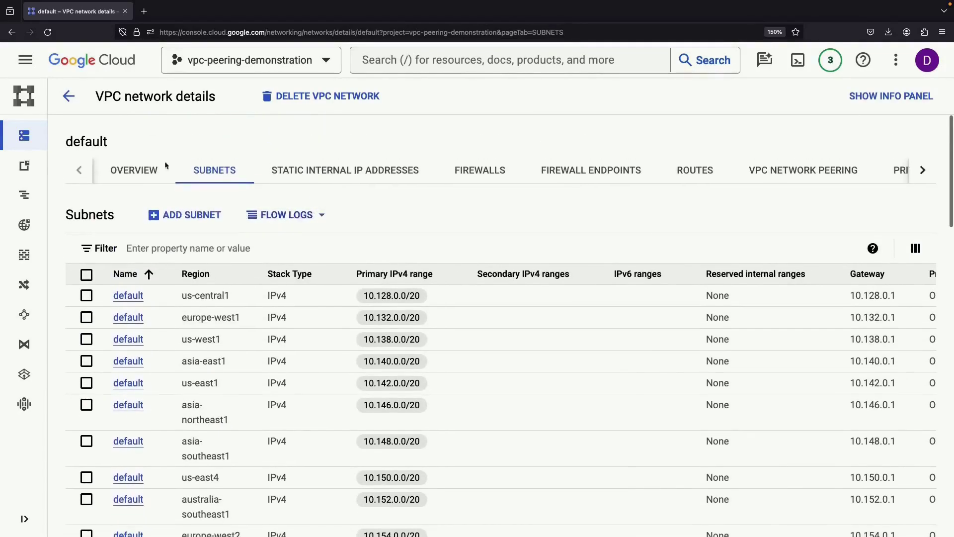
click(70, 96)
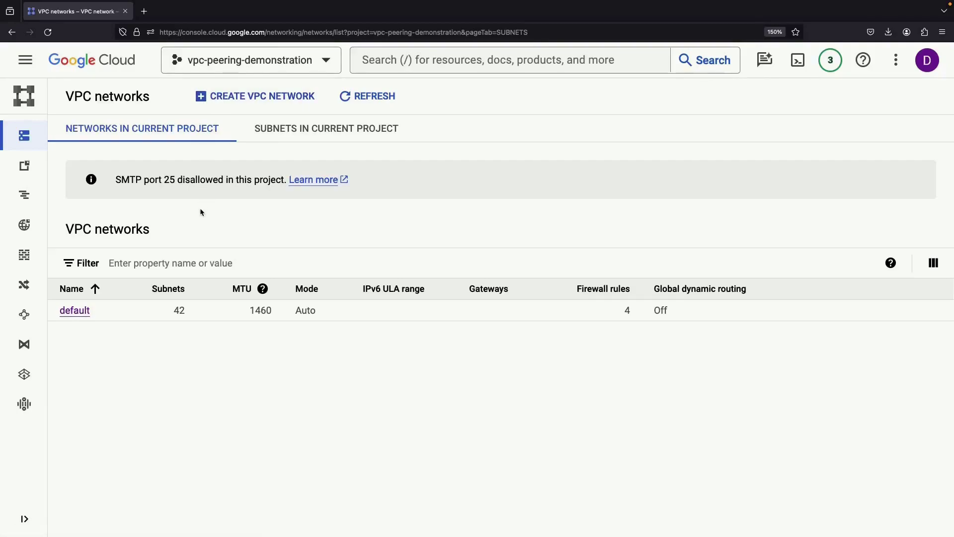
- Go to Compute Engine and start creating a new VM instance
click(80, 62)
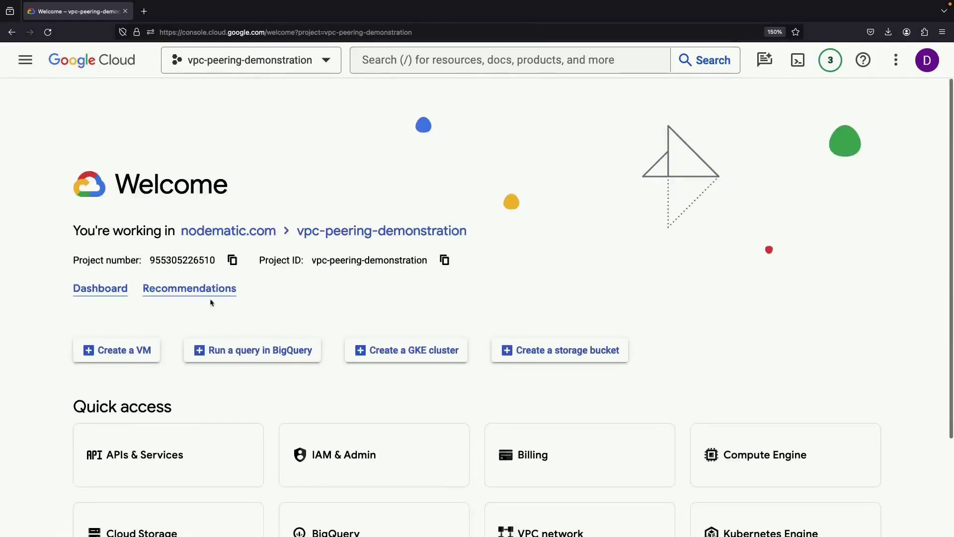
scroll(267, 382, down, 2)
click(701, 390)
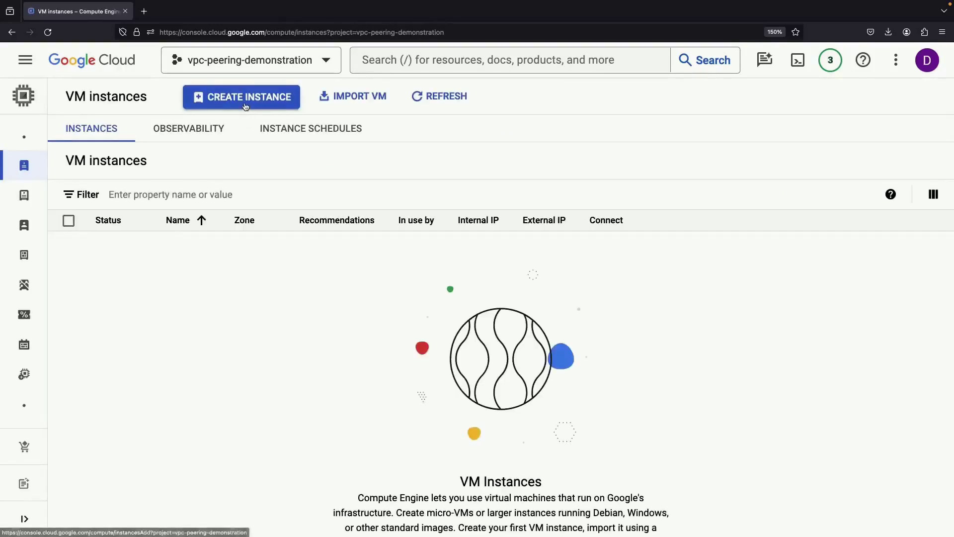
click(244, 99)
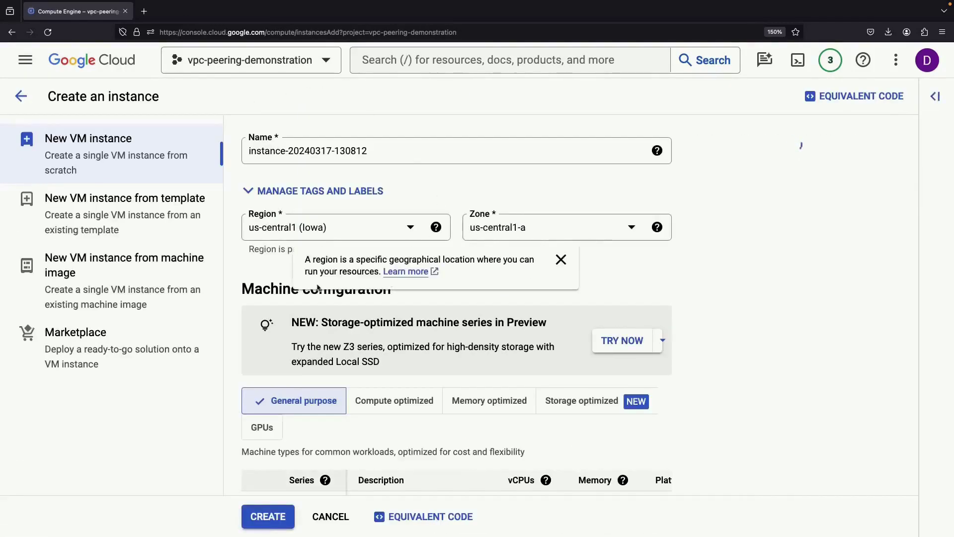
- Expand the instance's advanced networking options and open the default network interface for editing
scroll(362, 448, down, 2)
scroll(361, 448, down, 20)
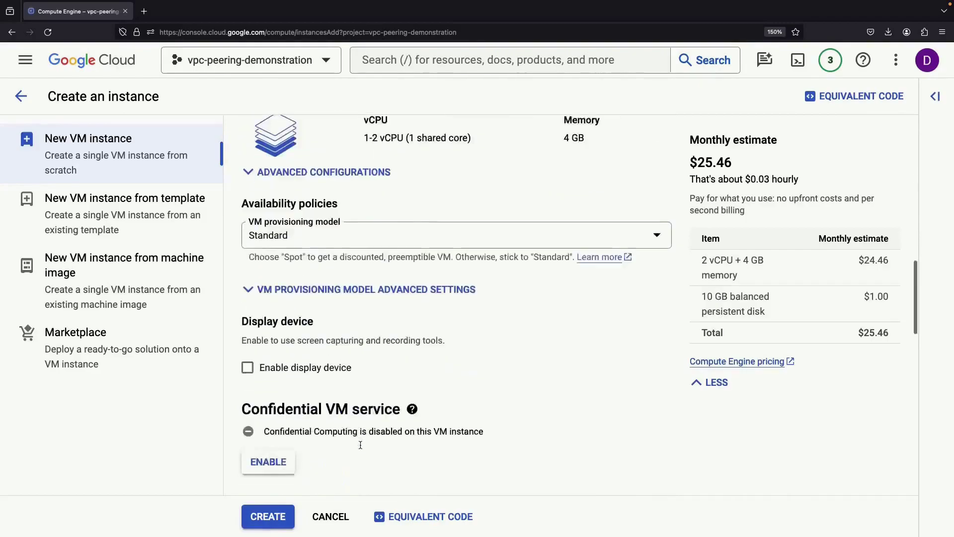
scroll(362, 449, down, 4)
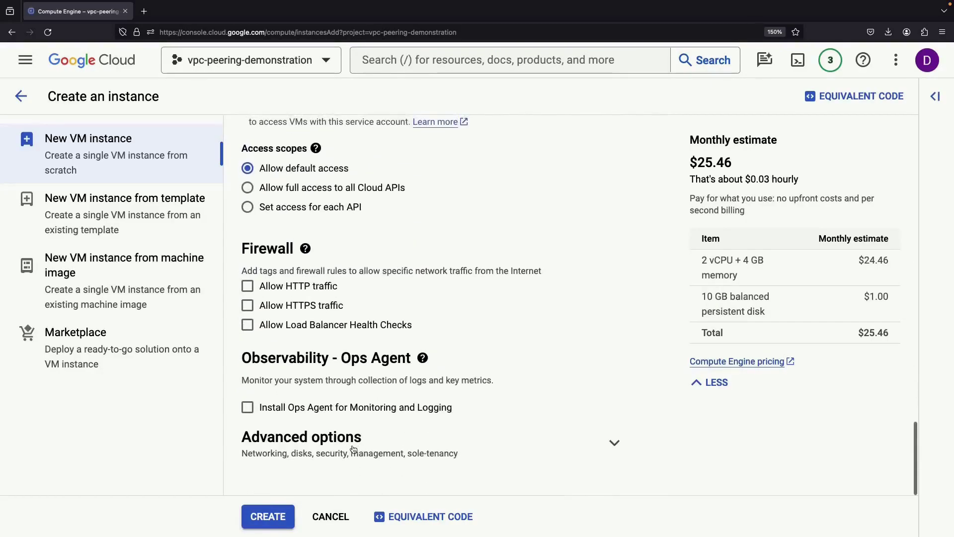
click(358, 390)
scroll(351, 450, down, 3)
click(314, 286)
scroll(329, 363, down, 7)
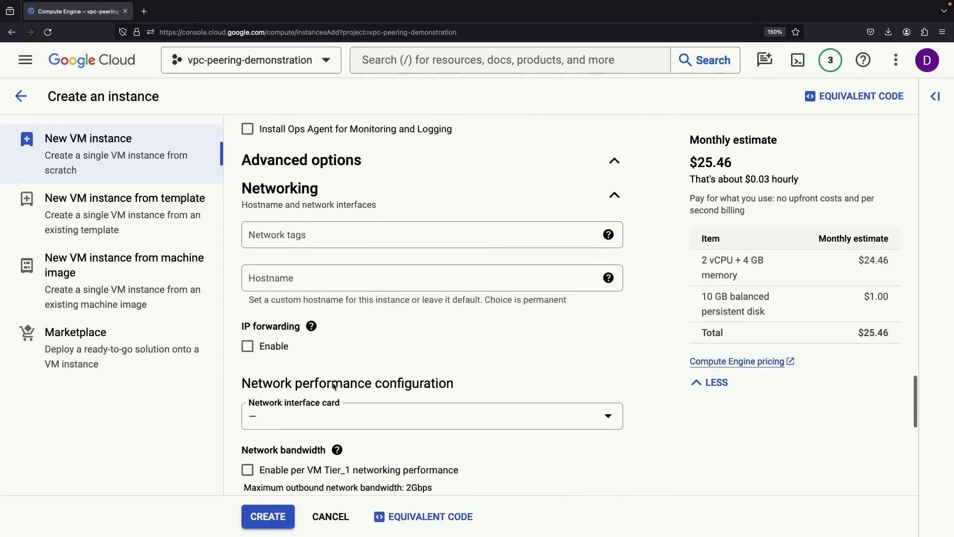
click(333, 324)
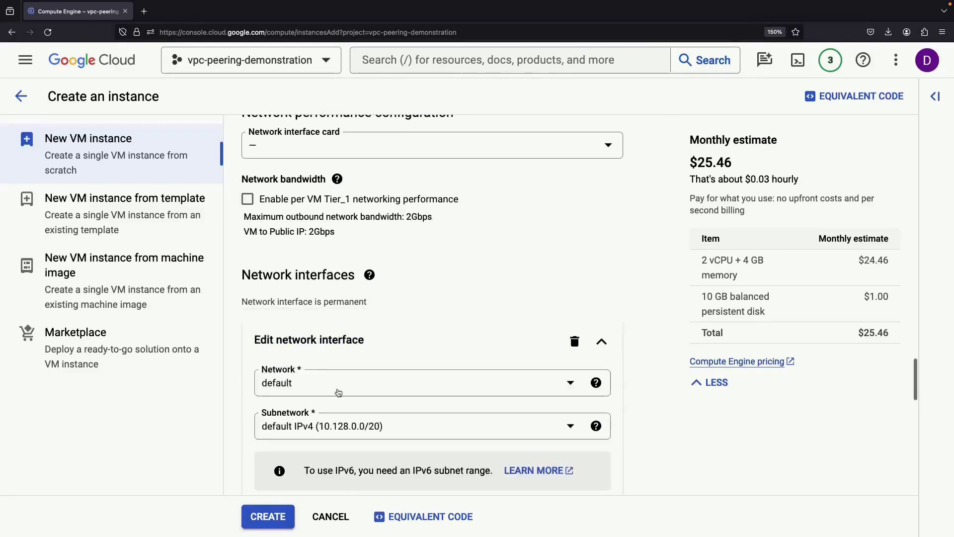
- Set the network interface's external IPv4 address to None and create the instance
scroll(338, 393, down, 5)
click(336, 378)
click(335, 433)
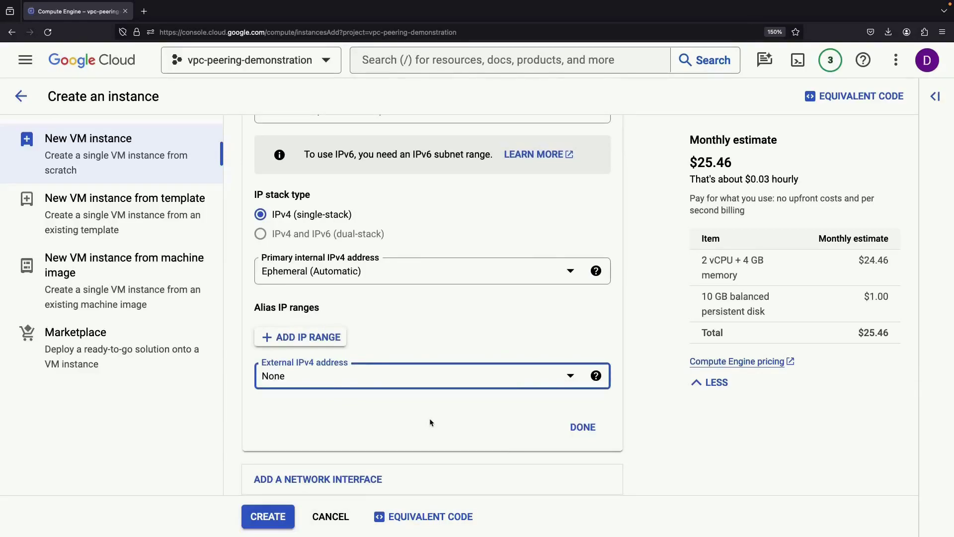
click(582, 427)
scroll(554, 445, up, 3)
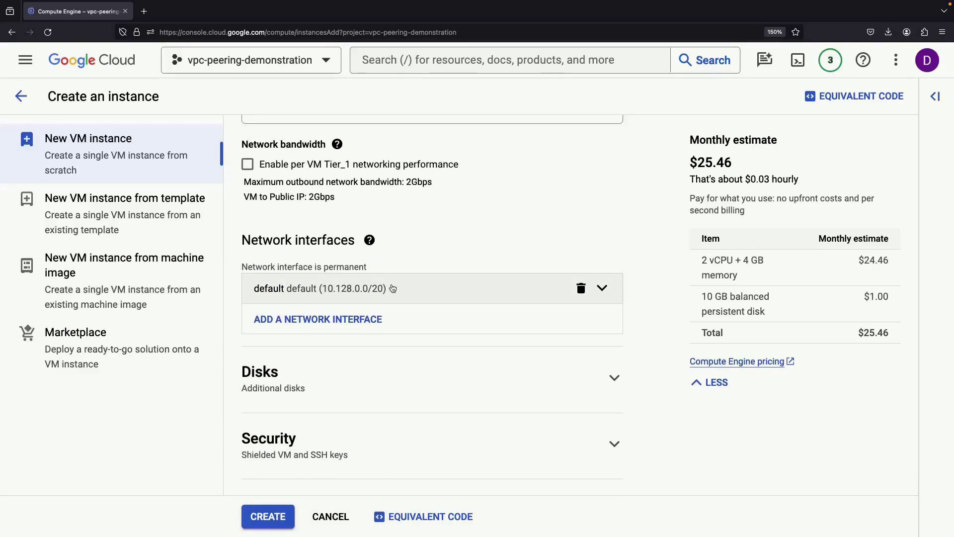
click(279, 517)
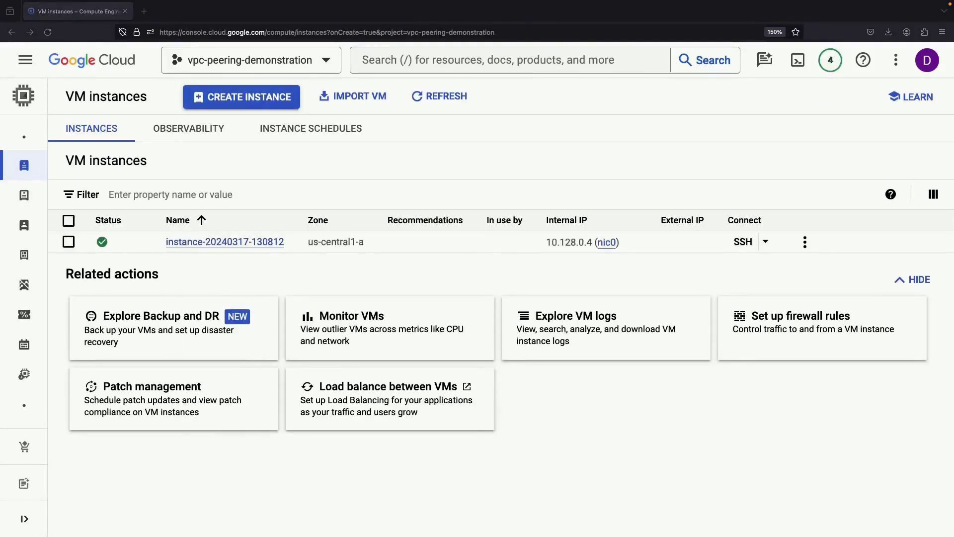
- Connect to the new VM instance over browser SSH and authorize the connection
click(743, 242)
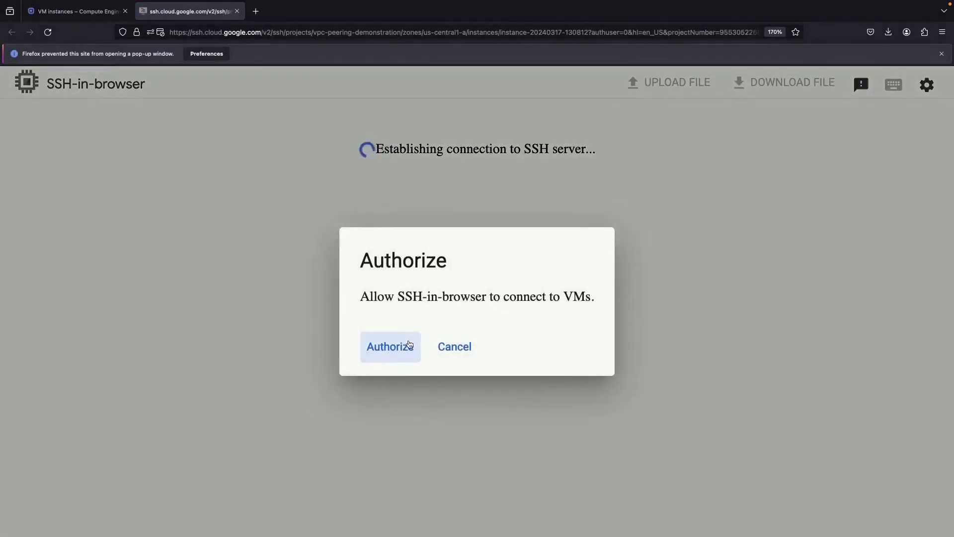
click(397, 344)
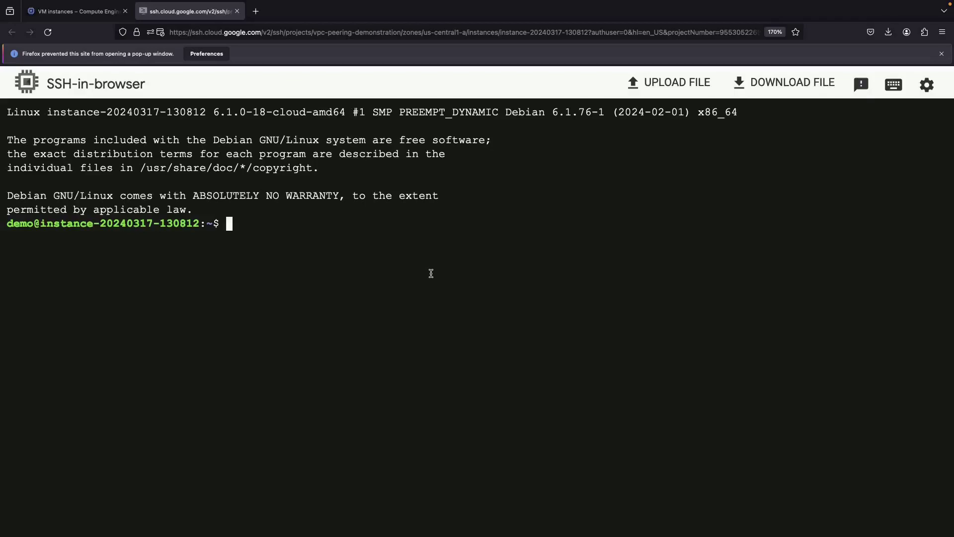
text(touch)
key(BackSpace)
key(BackSpace)
key(BackSpace)
key(BackSpace)
key(BackSpace)
- Write "Hello World from Default VPC" into index.html with an echo command on the instance
text(echo "Hello World from DSe)
key(BackSpace)
key(BackSpace)
text(efa)
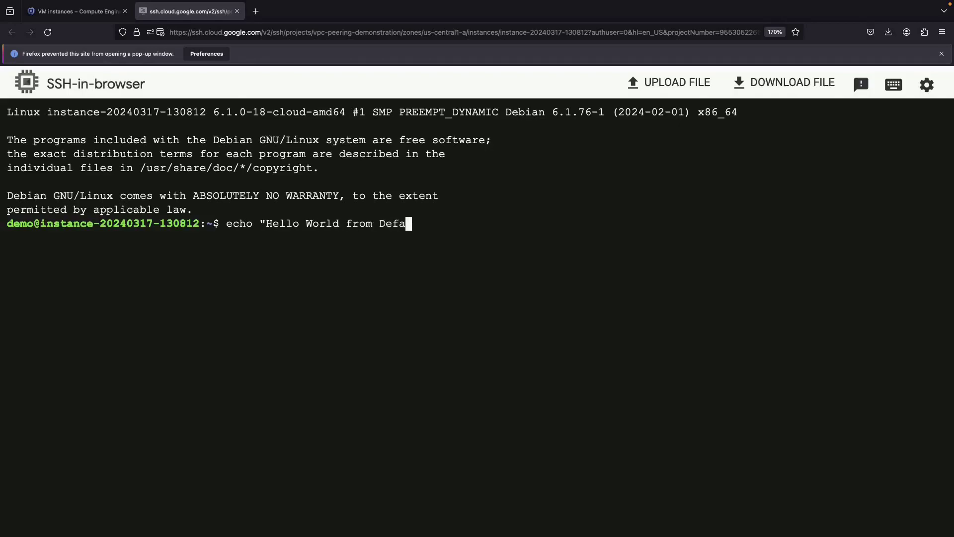
text(ult VPC" > index.html)
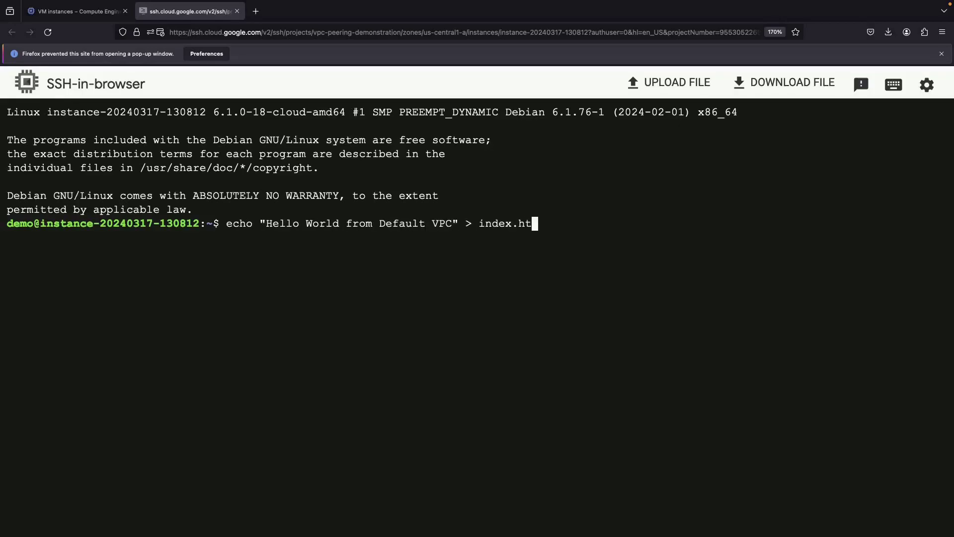
key(Return)
- Start a web server on port 80 with sudo python3 -m http.server 80
text(sudo py)
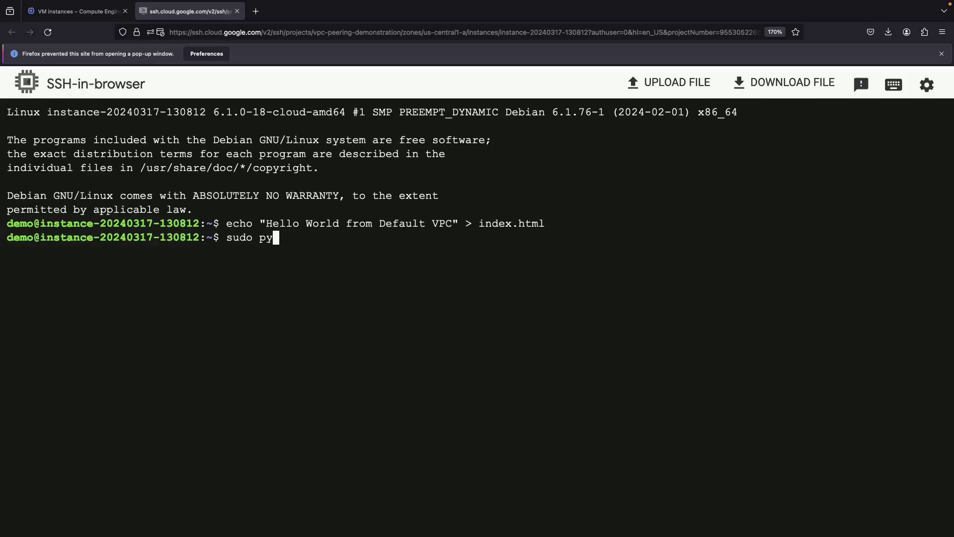
text(thon3 -m http.server 80)
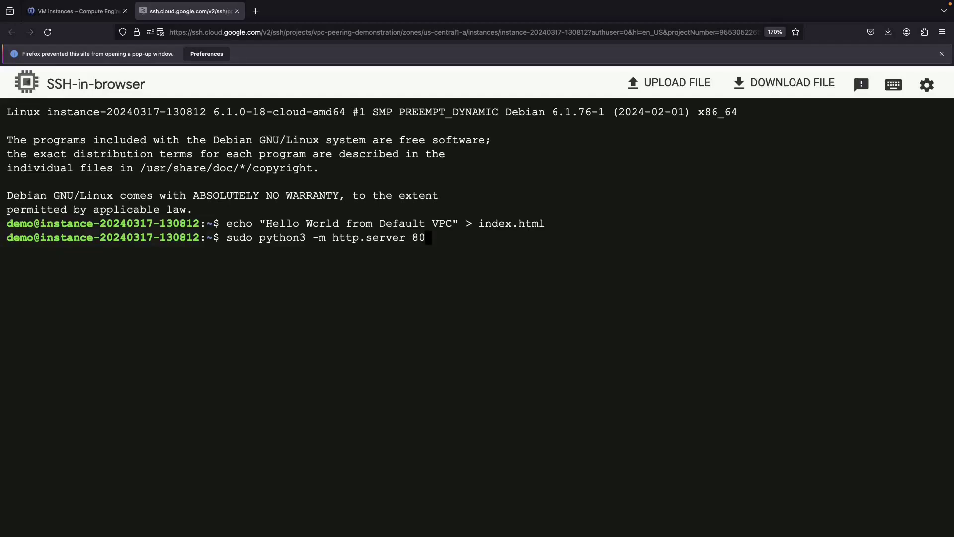
key(Return)
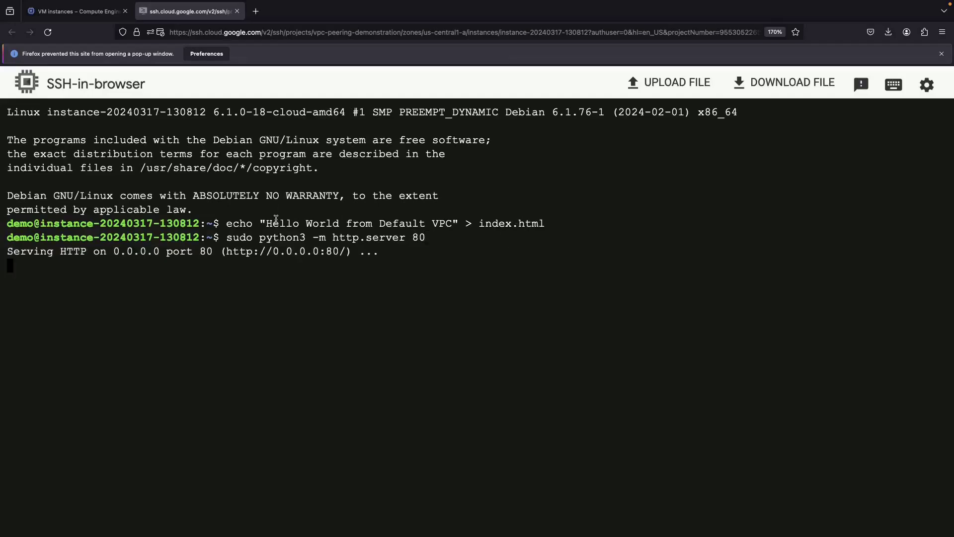
- Return to the cloud console and start a new VPC network named secondary
click(112, 15)
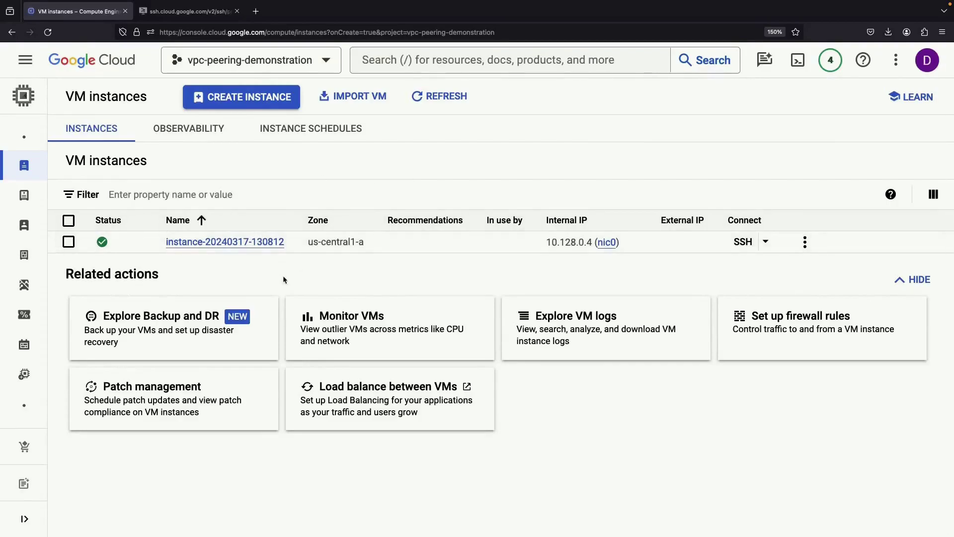
click(81, 65)
scroll(328, 360, down, 3)
click(527, 412)
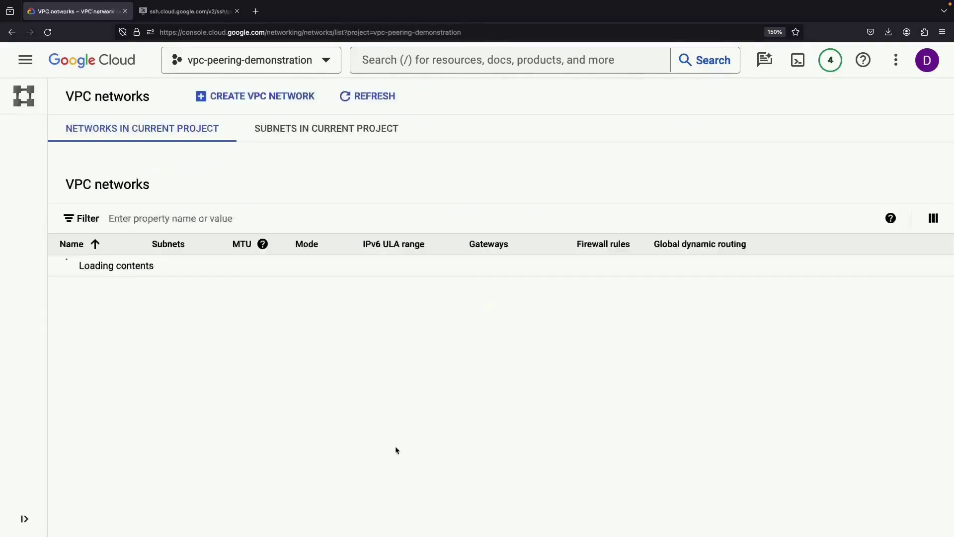
click(219, 95)
click(155, 154)
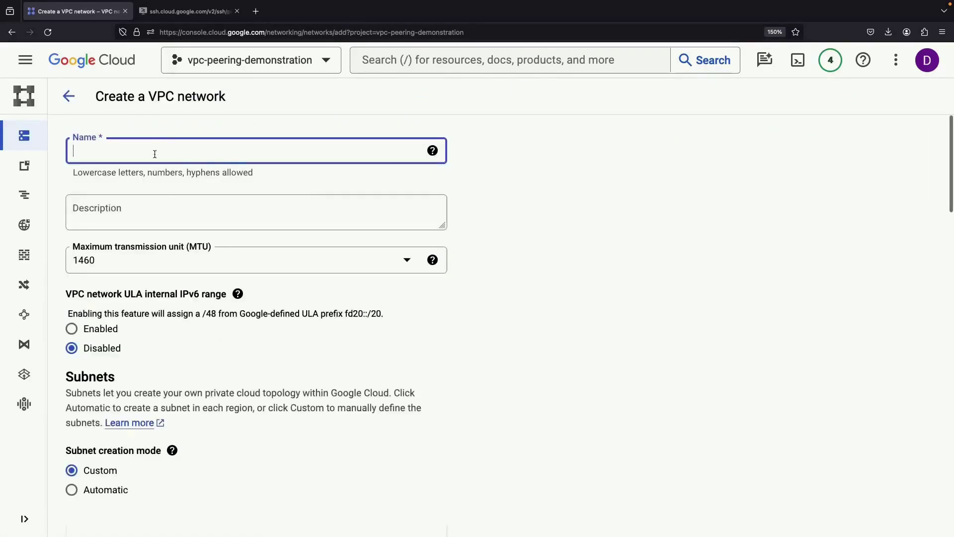
text(secondary)
click(280, 293)
- Name the new network's subnet secondary and set its region to us-central1
scroll(278, 291, down, 3)
scroll(278, 291, down, 5)
click(199, 237)
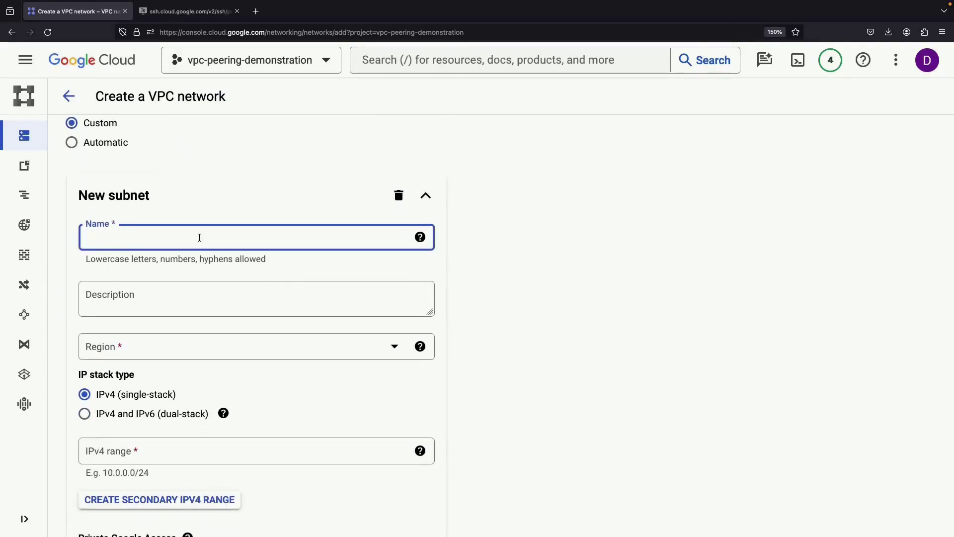
click(160, 346)
scroll(159, 343, down, 10)
click(160, 273)
scroll(308, 427, down, 2)
click(179, 149)
double_click(170, 144)
text(secondary)
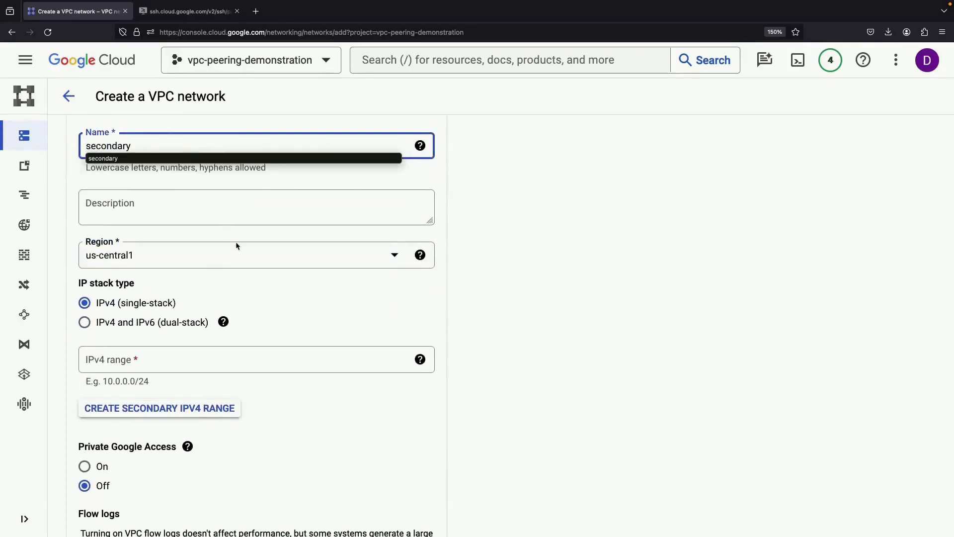
click(307, 297)
scroll(306, 296, up, 8)
scroll(189, 370, down, 4)
scroll(189, 370, down, 3)
- Examine the primary IPv4 ranges of the default network's subnets in a separate browser tab
click(166, 429)
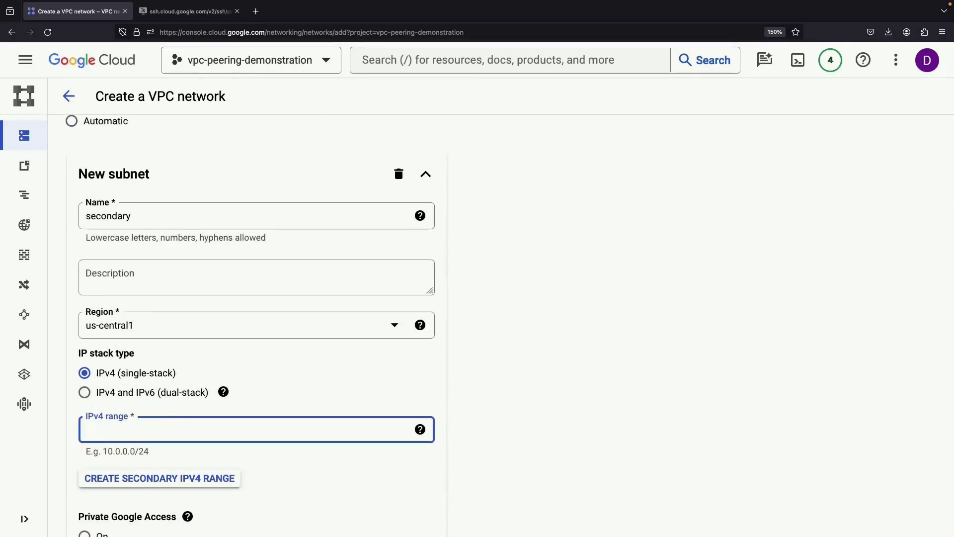
key(super+Tab)
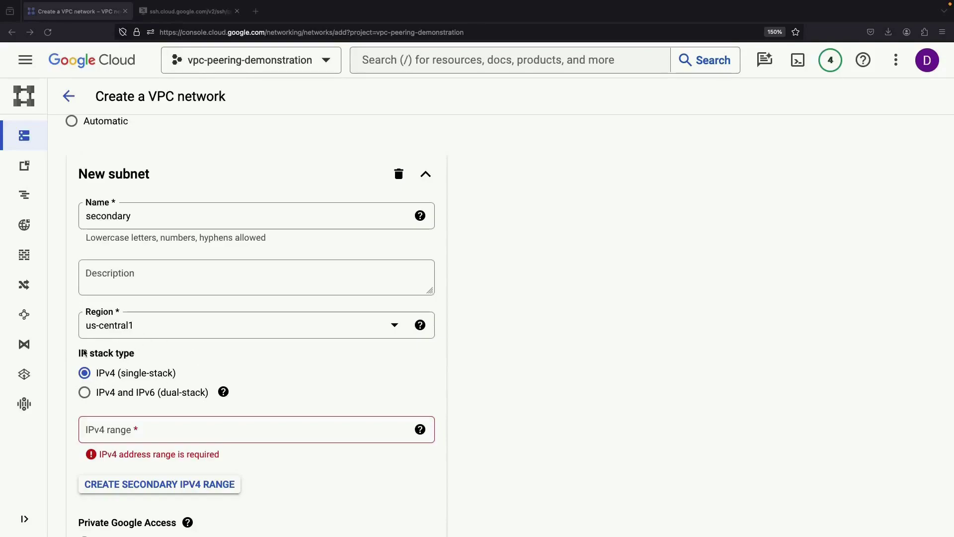
middle_click(36, 135)
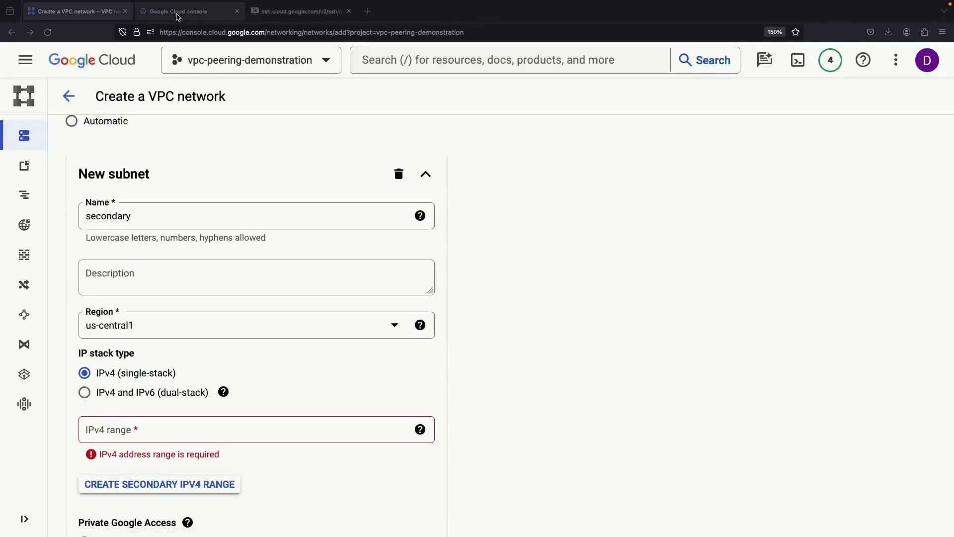
click(177, 11)
click(74, 310)
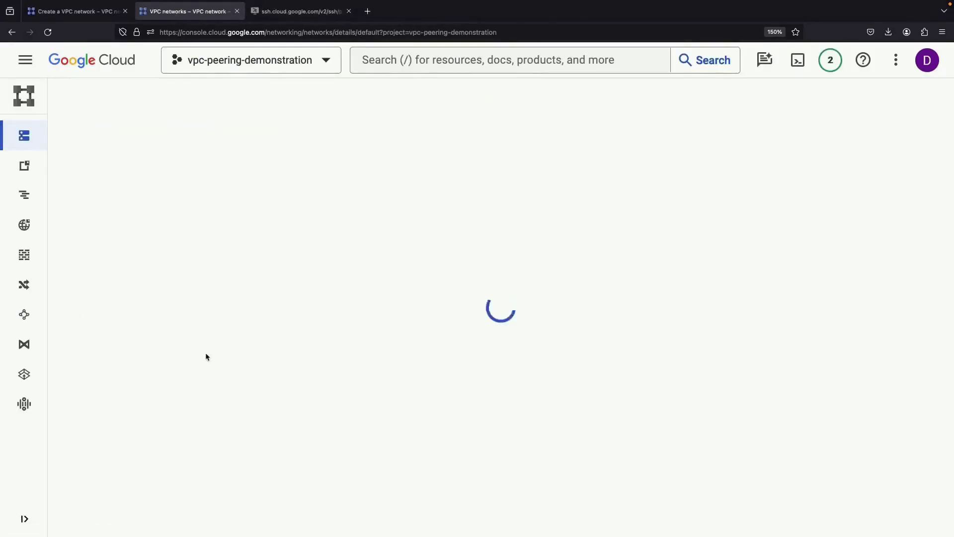
click(199, 164)
scroll(283, 398, down, 15)
scroll(283, 401, down, 4)
scroll(306, 239, up, 15)
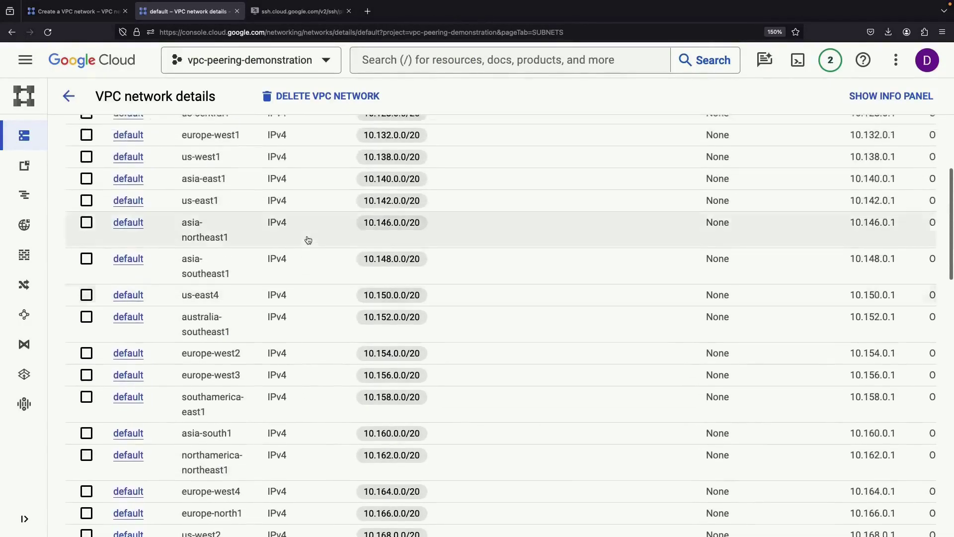
scroll(308, 240, up, 4)
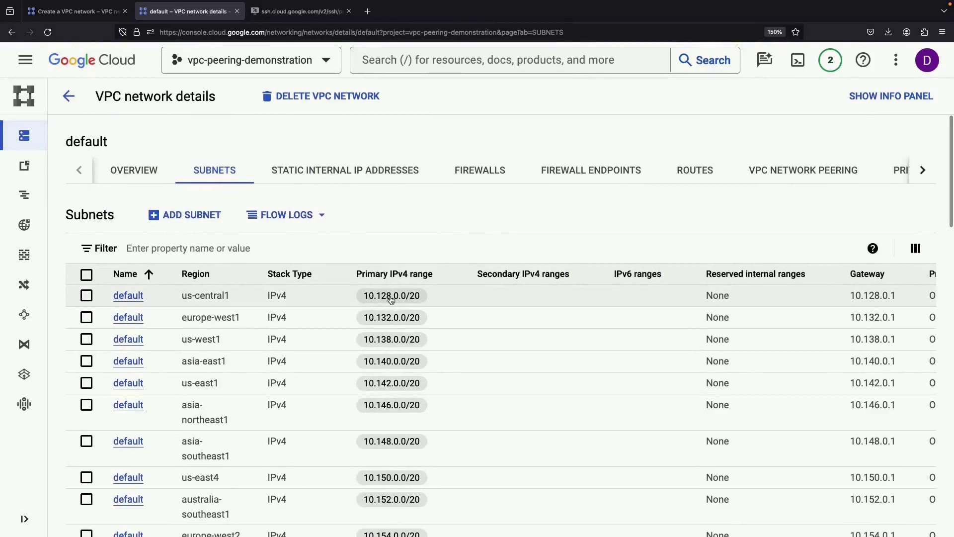
scroll(392, 303, down, 15)
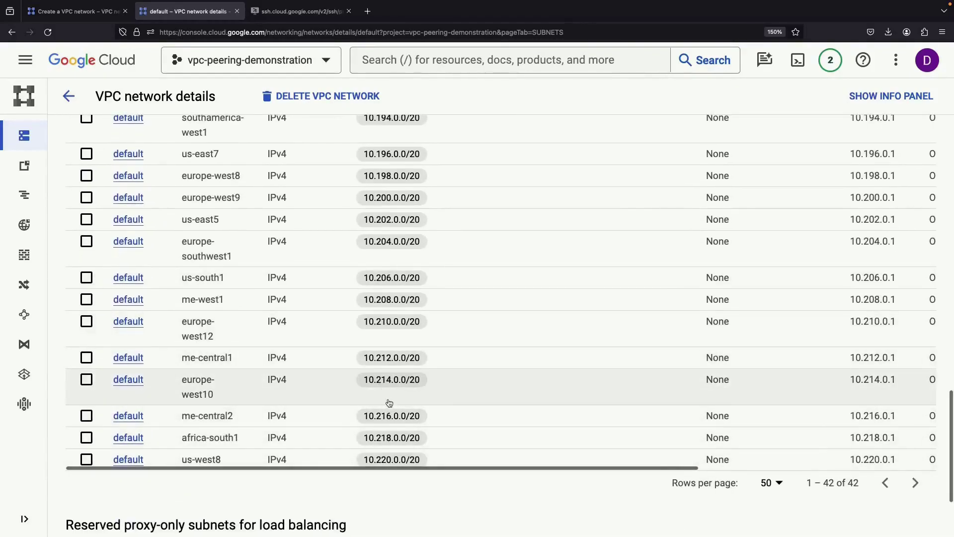
scroll(389, 403, up, 15)
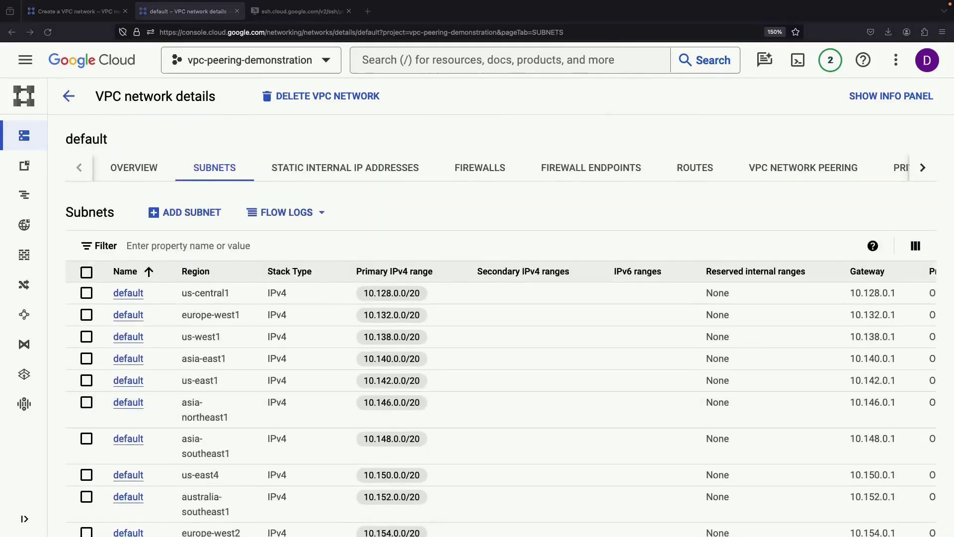
- Return to the network being created, set its subnet's IPv4 range to 10.127.0.0/16, and complete the subnet
click(74, 11)
click(280, 429)
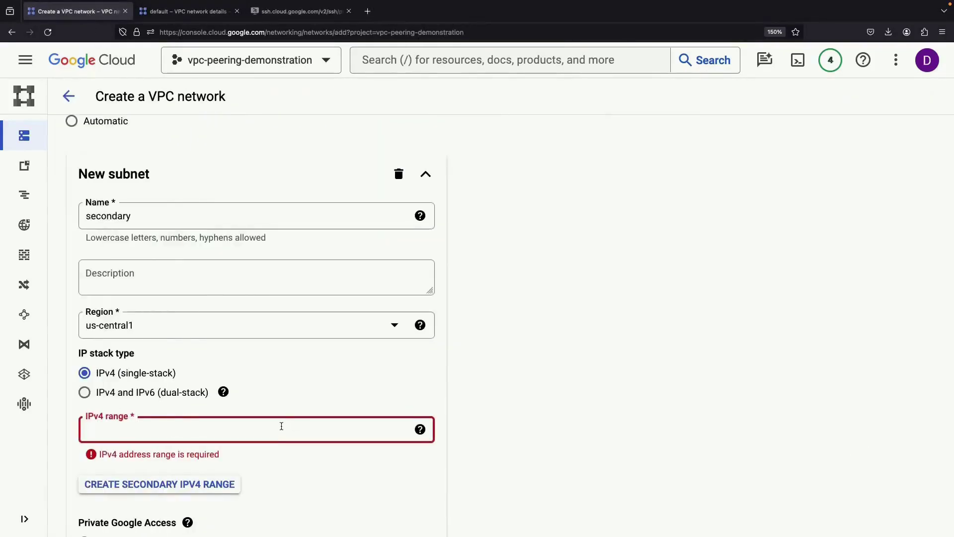
text(10.127.0.0/16)
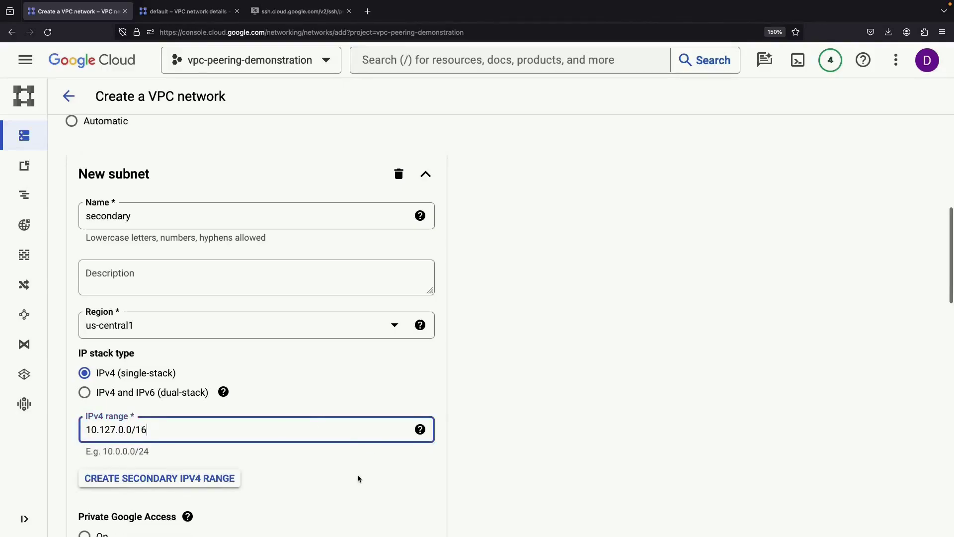
scroll(358, 478, down, 5)
click(407, 462)
scroll(230, 428, down, 5)
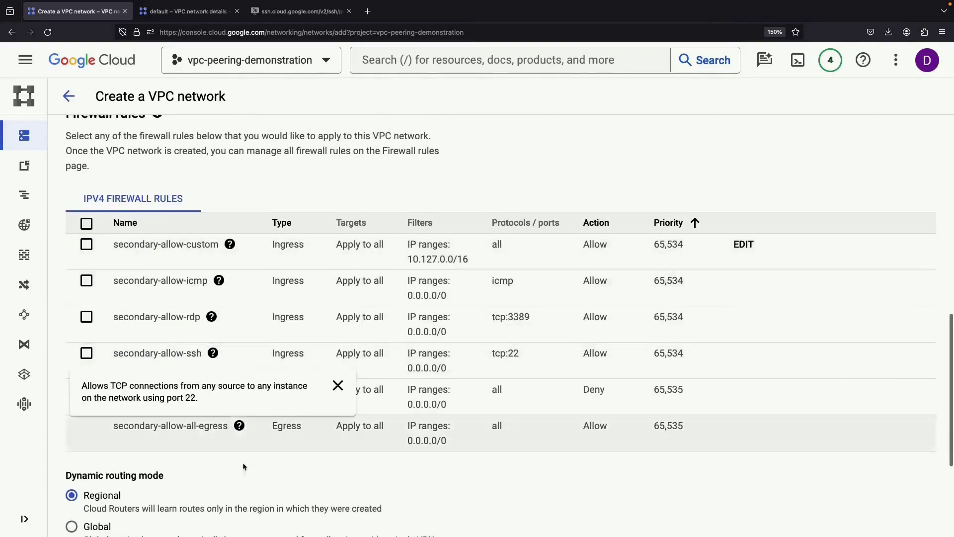
- Enable the secondary allow-custom, allow-icmp, allow-rdp and allow-ssh firewall rules and create the VPC network
click(86, 244)
click(87, 281)
click(86, 317)
click(86, 353)
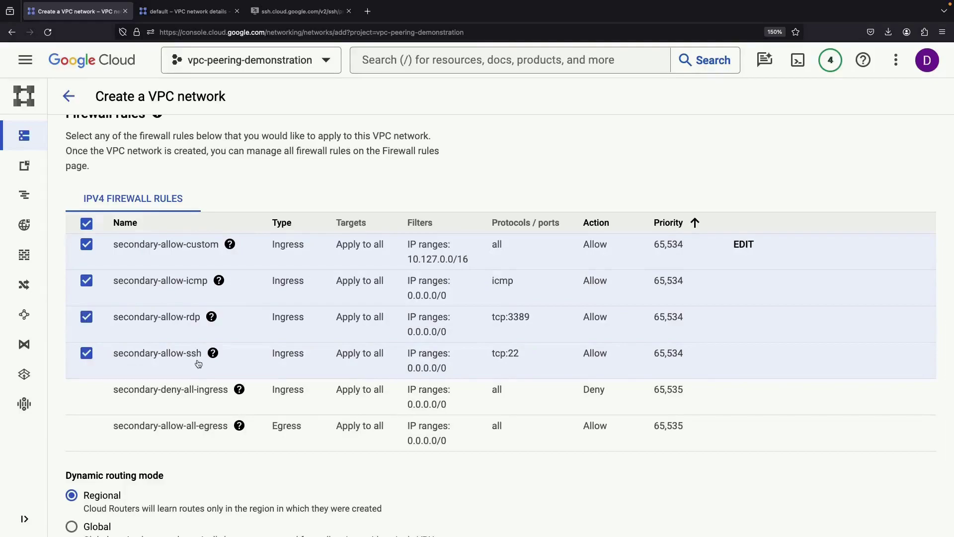
scroll(192, 362, down, 4)
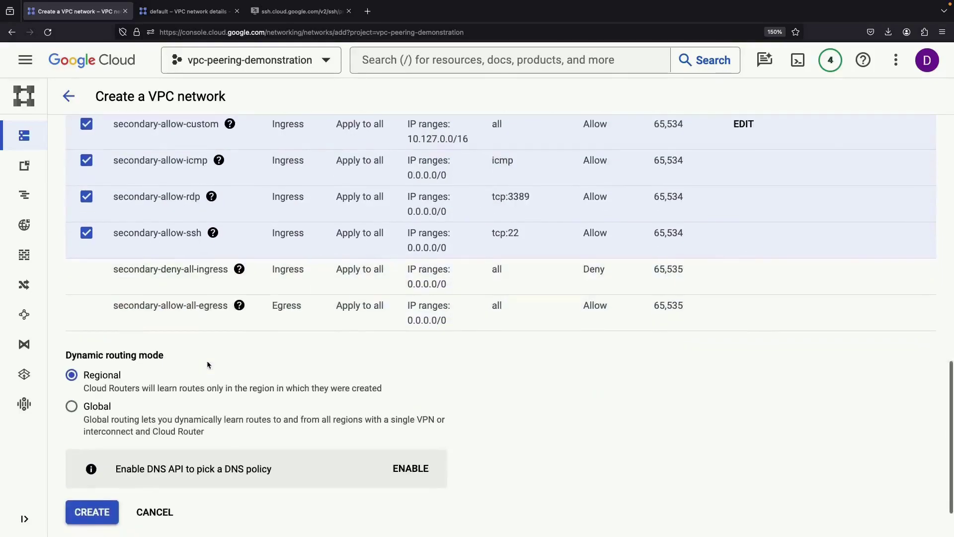
click(101, 456)
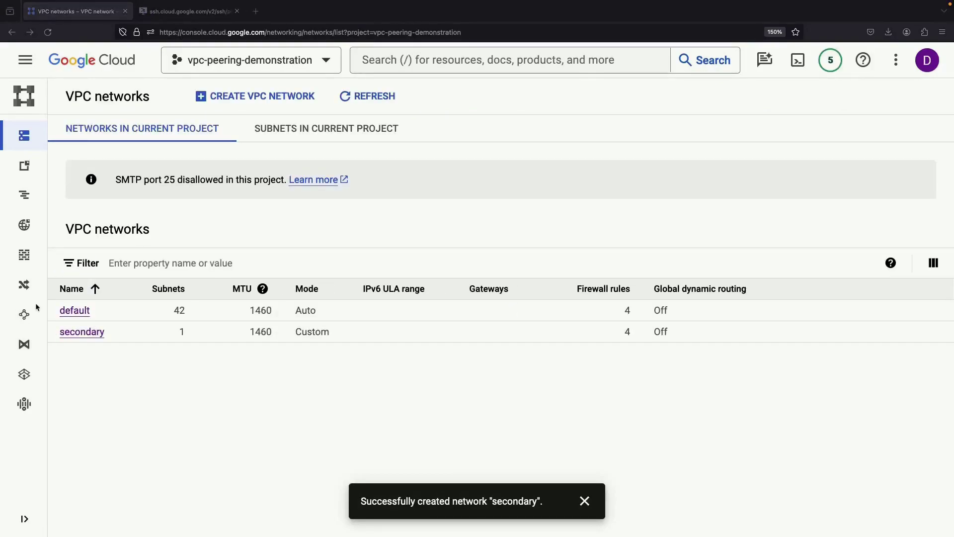
- Go to Compute Engine from the console home page and start a new VM instance
click(73, 60)
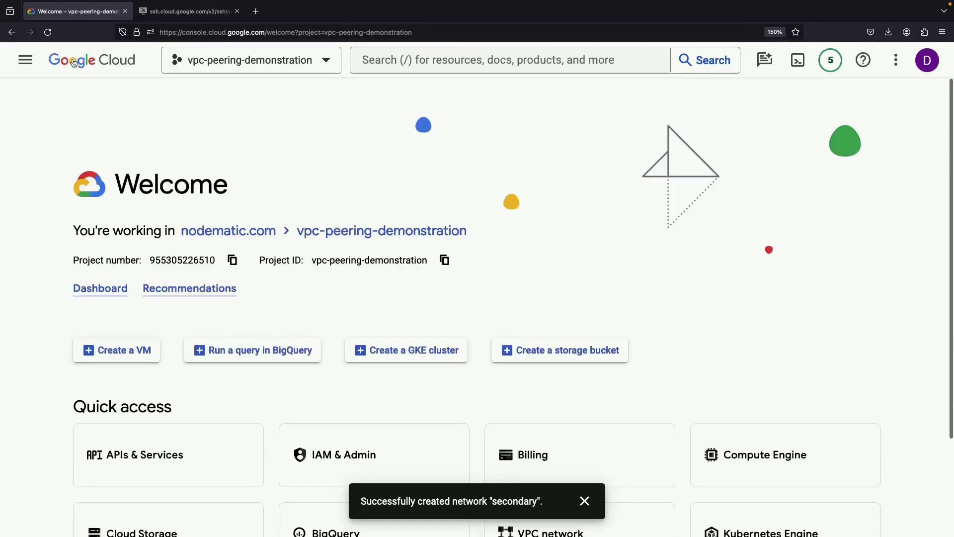
click(584, 500)
click(749, 442)
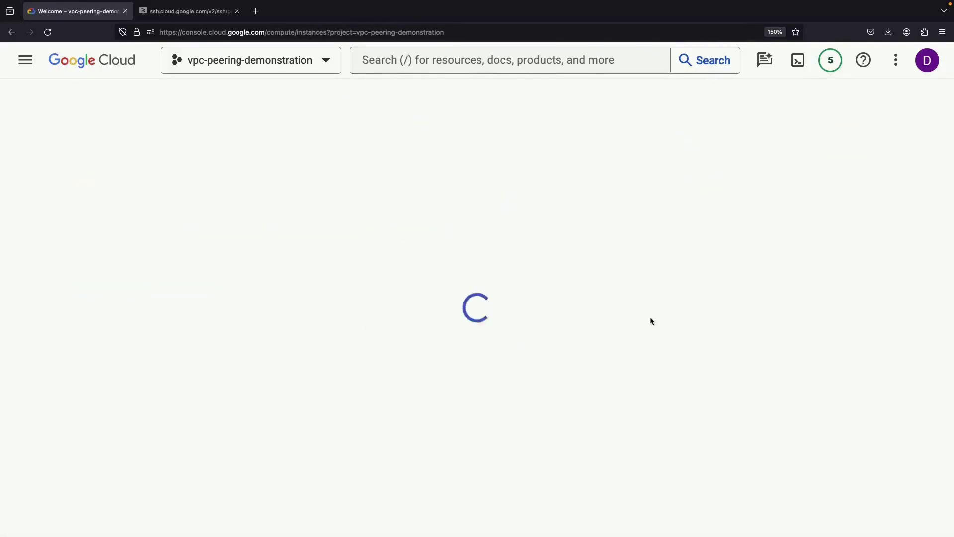
click(258, 101)
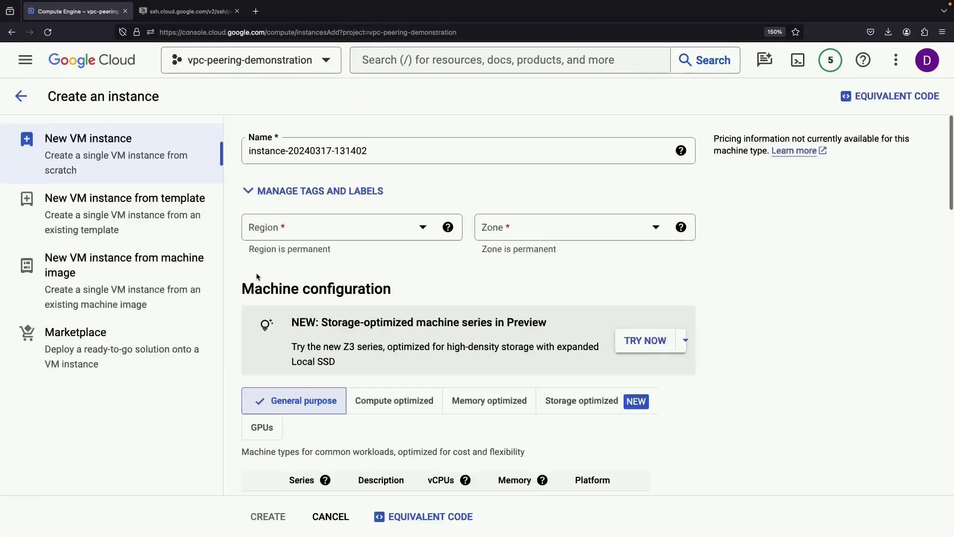
- Set the new VM's network interface to use the secondary network
scroll(248, 386, down, 10)
scroll(248, 386, down, 15)
click(272, 437)
scroll(283, 387, down, 3)
click(283, 328)
scroll(298, 318, down, 7)
click(304, 311)
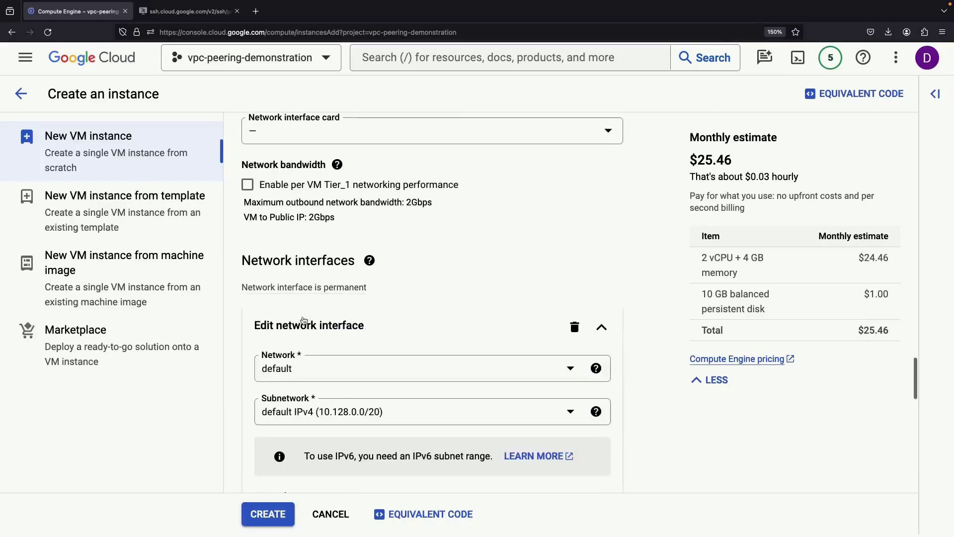
scroll(304, 316, down, 3)
click(303, 239)
click(301, 290)
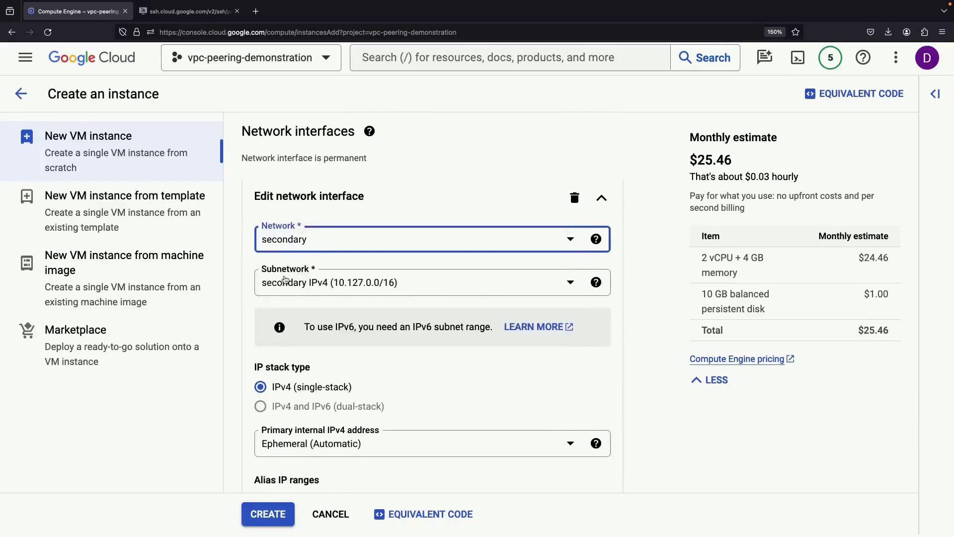
- Set the network interface's external IPv4 address to None and create the VM instance
scroll(384, 319, down, 5)
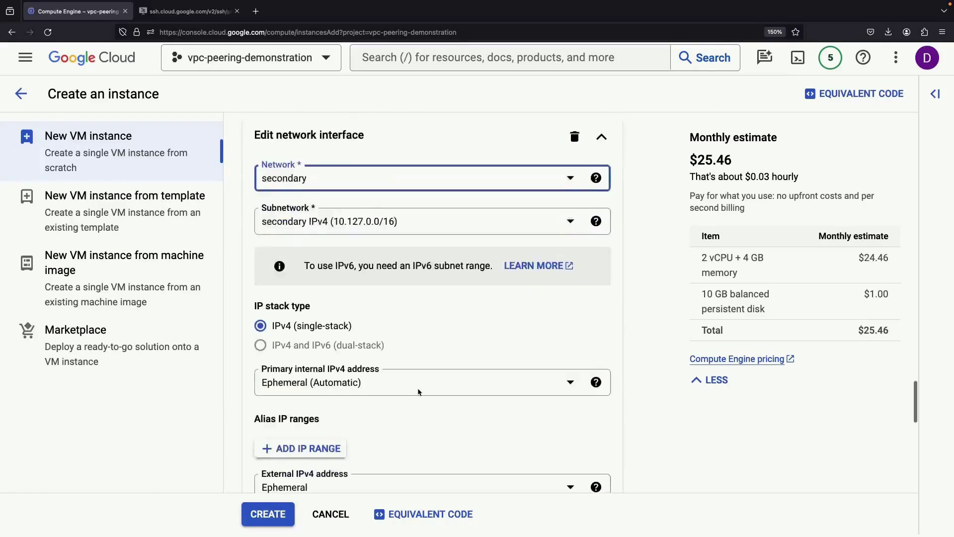
click(384, 319)
click(380, 368)
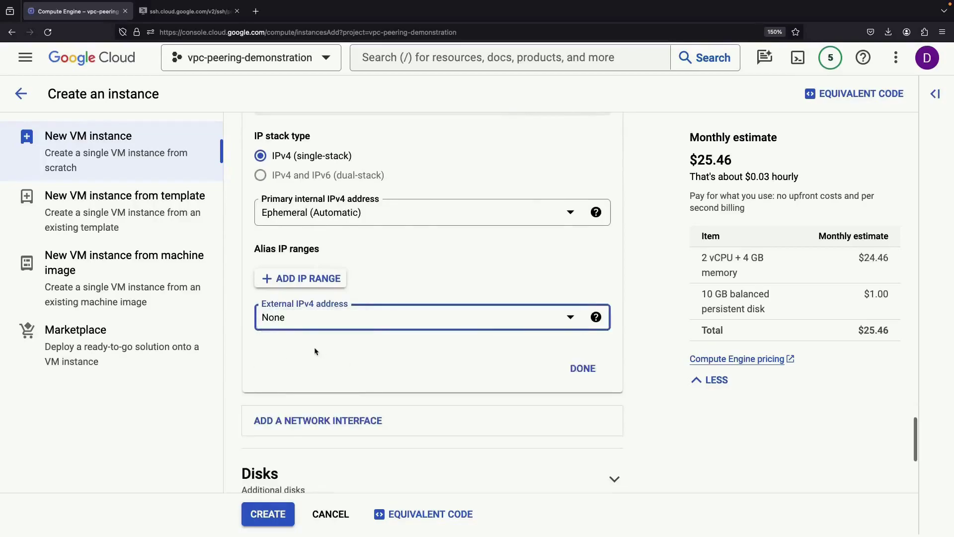
click(581, 370)
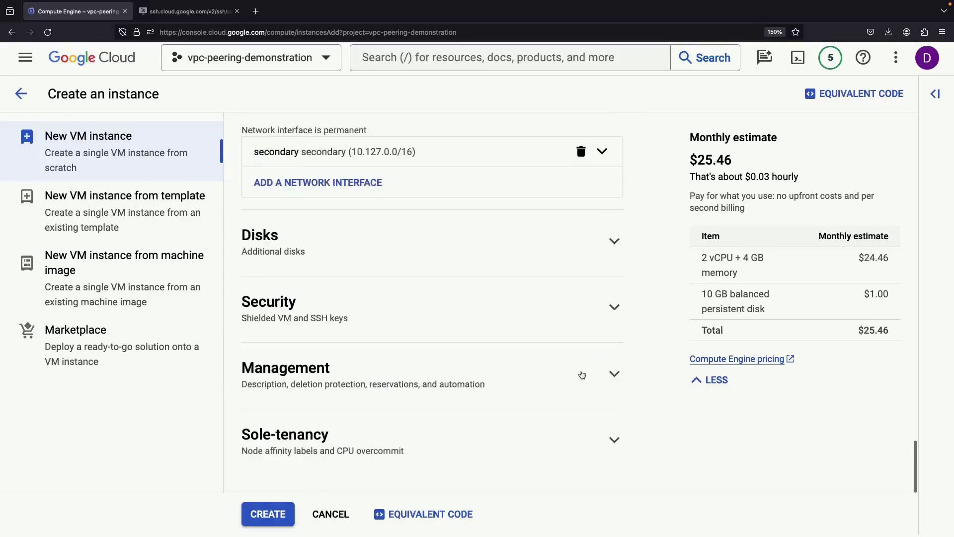
click(280, 513)
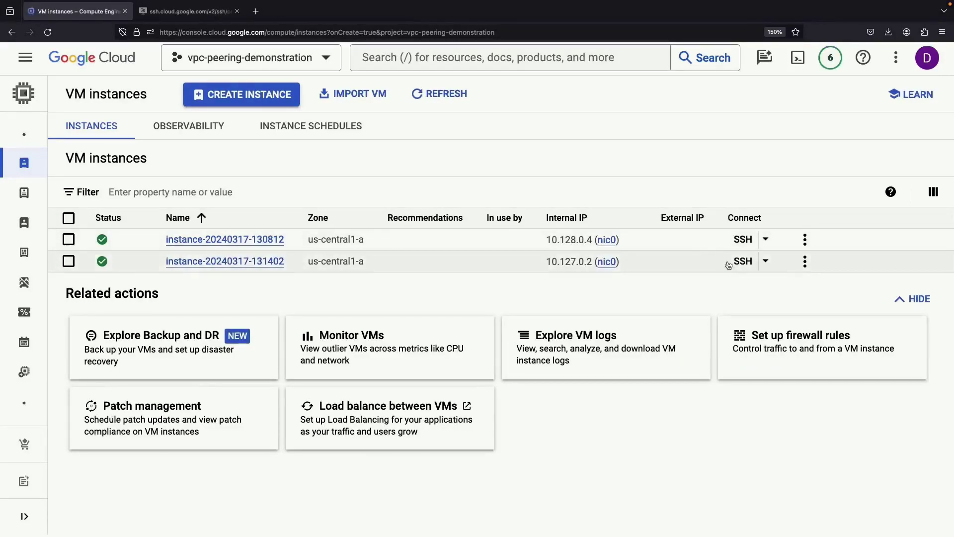
click(728, 262)
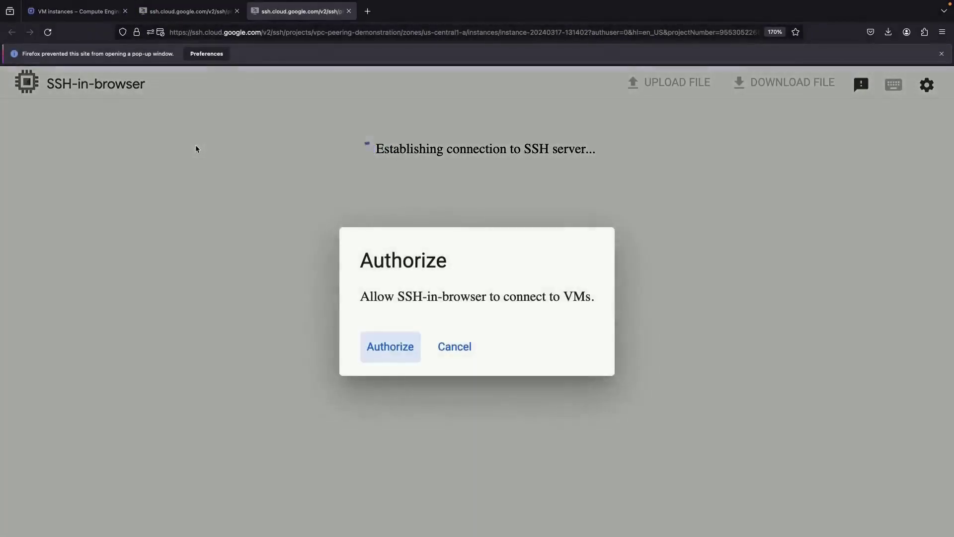
click(400, 354)
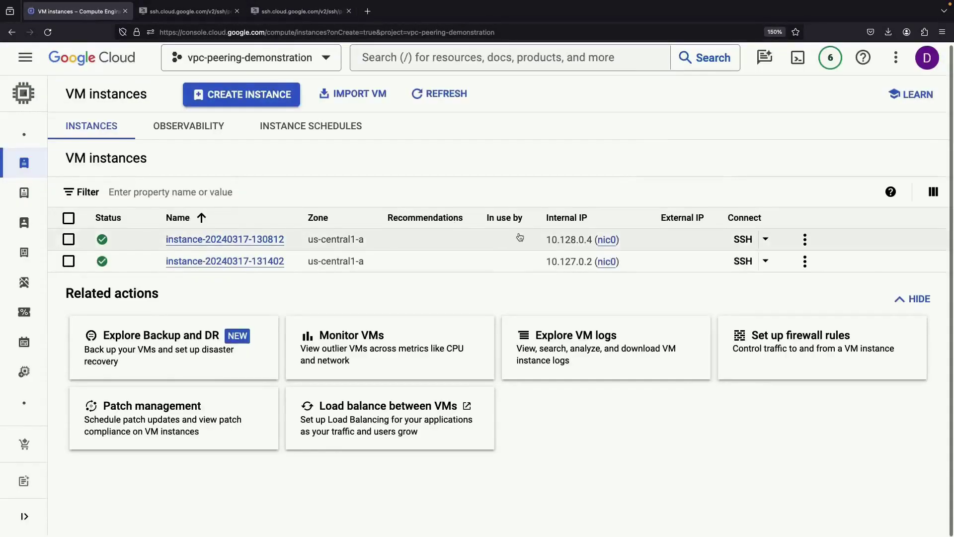
click(69, 239)
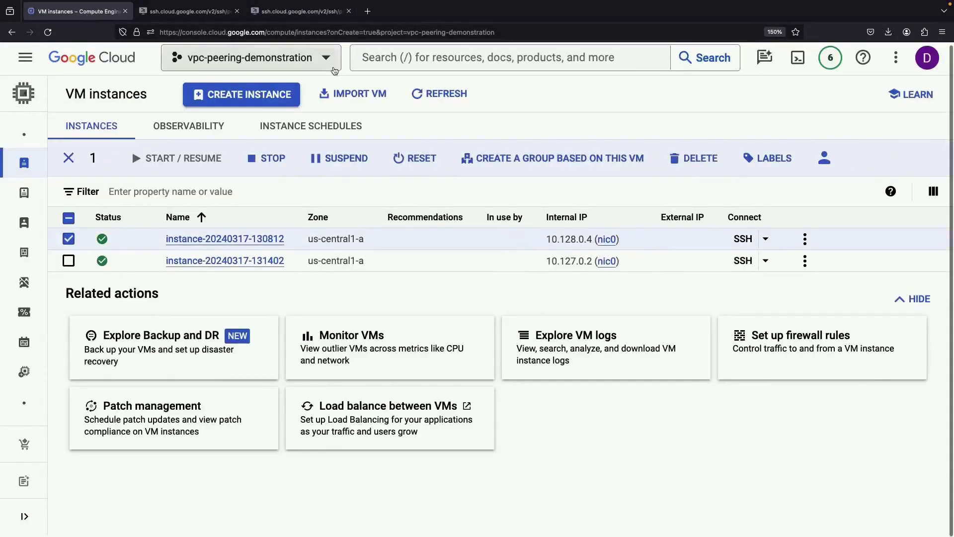
click(301, 11)
text(wget http://10.128.0.4/)
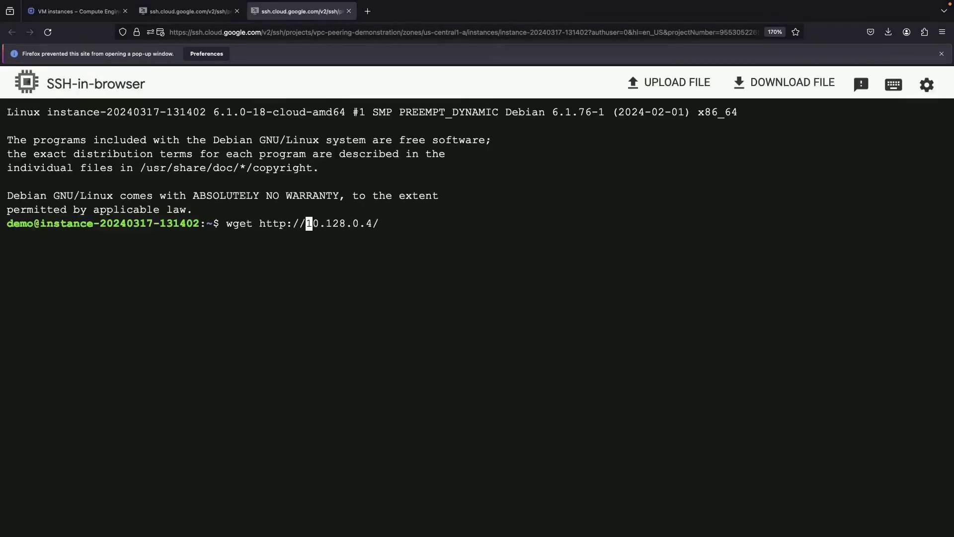
text(x.html)
key(Return)
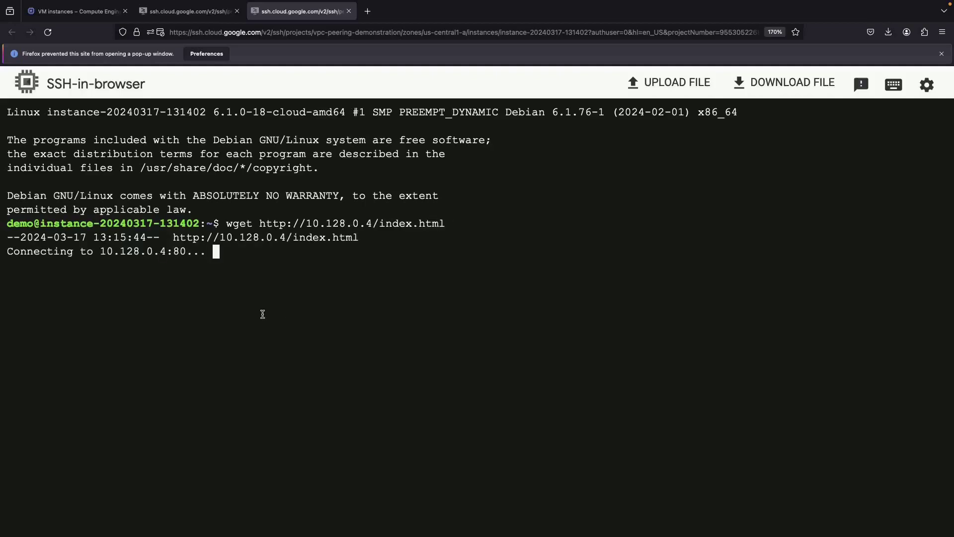
- Check the index.html content command in the web server VM's terminal and return to the wget session
key(ctrl+shift+Tab)
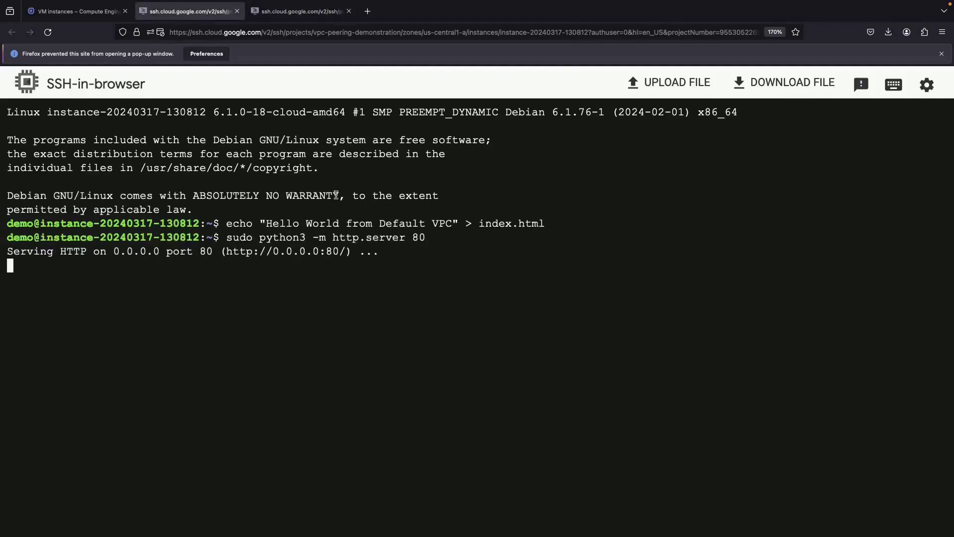
drag(547, 225, 260, 225)
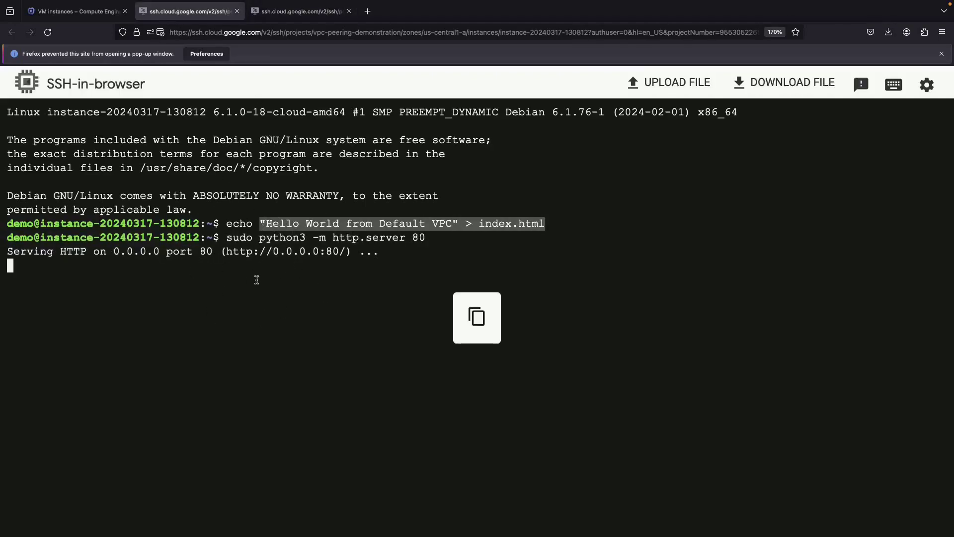
click(284, 18)
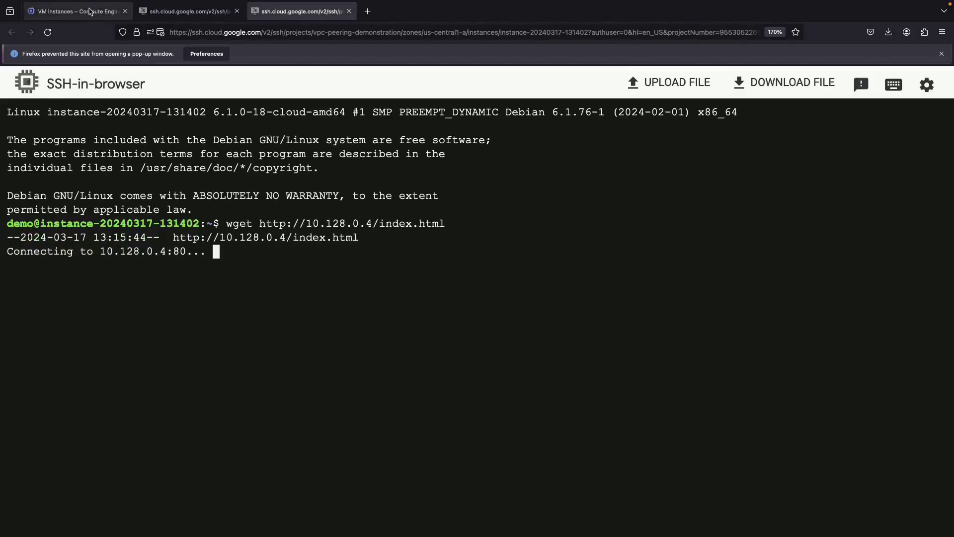
- Find the firewall page in the cloud console and examine the VPC firewall rules of the default and secondary networks
click(92, 12)
click(73, 243)
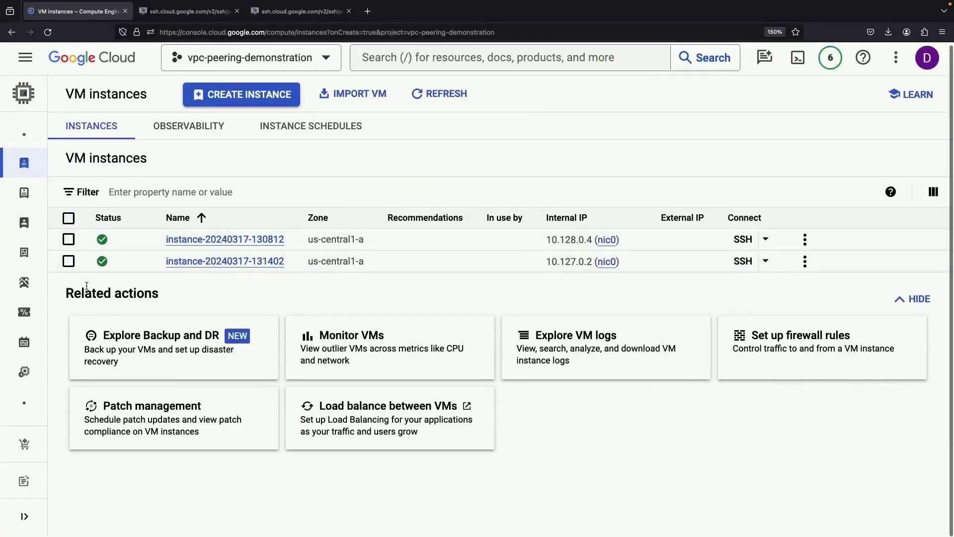
click(396, 60)
text(firew)
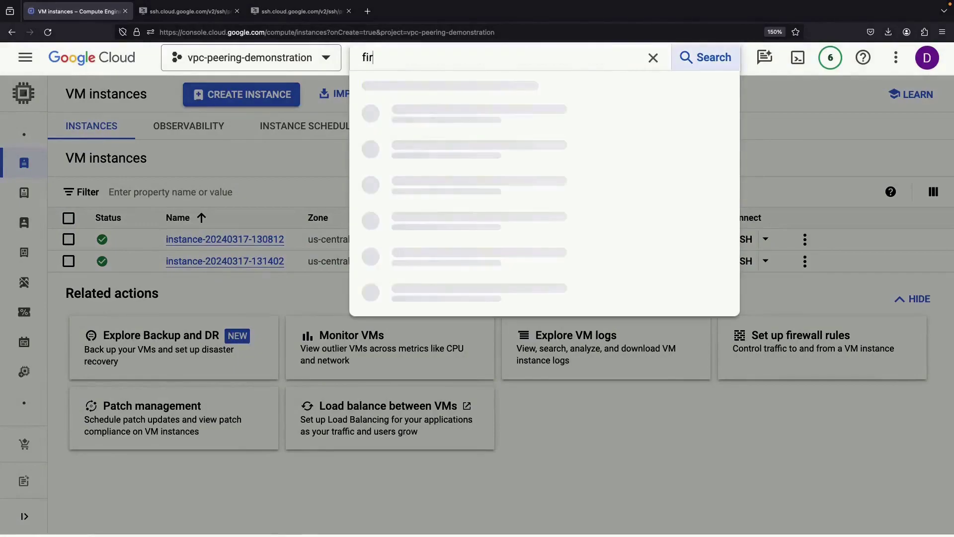
click(422, 253)
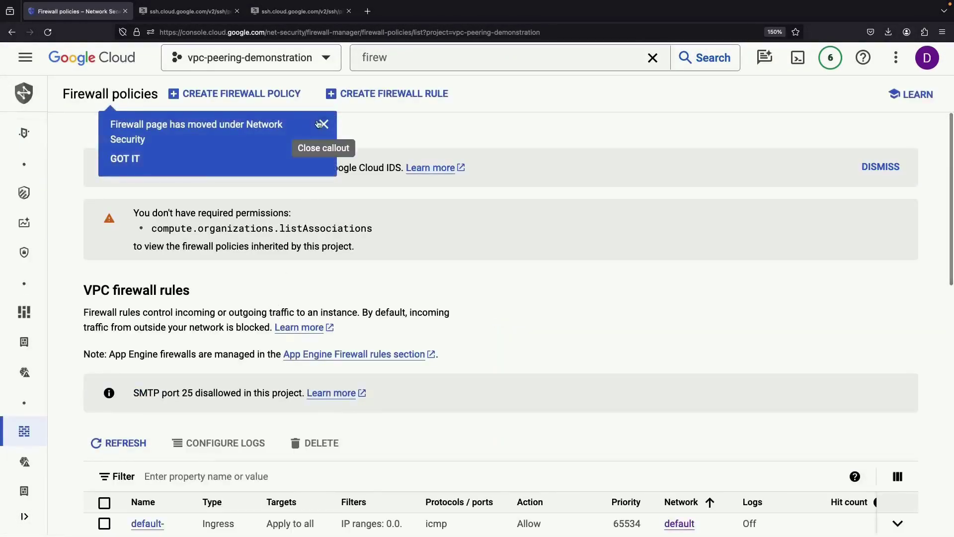
click(321, 124)
scroll(313, 357, down, 7)
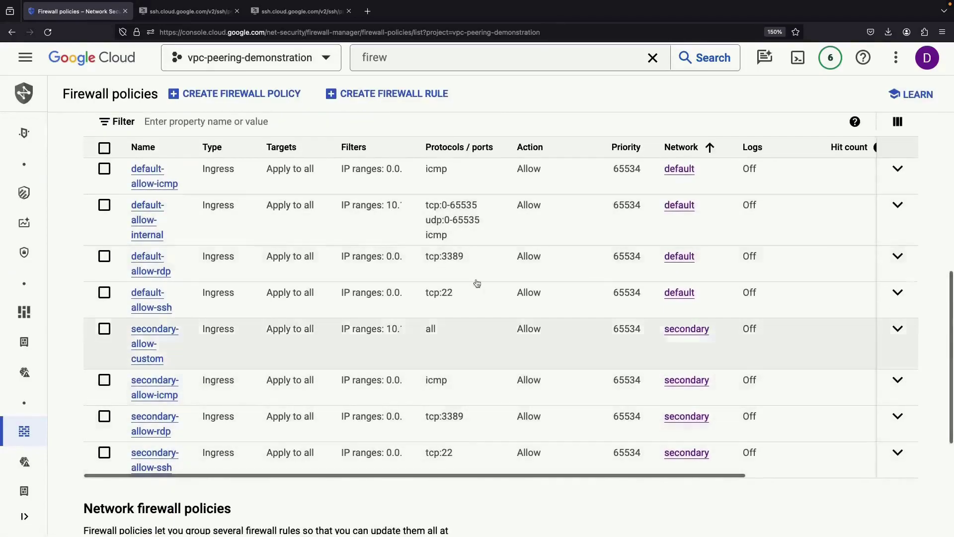
scroll(428, 343, up, 1)
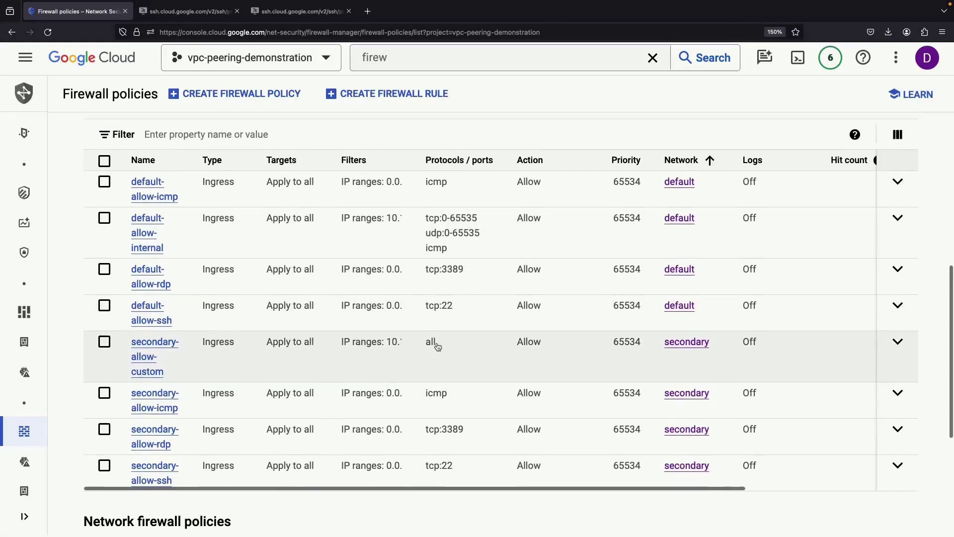
- Examine the network, direction and action settings offered for a new firewall rule, leaving without creating it
click(382, 95)
scroll(331, 338, down, 2)
click(257, 315)
click(202, 390)
click(169, 315)
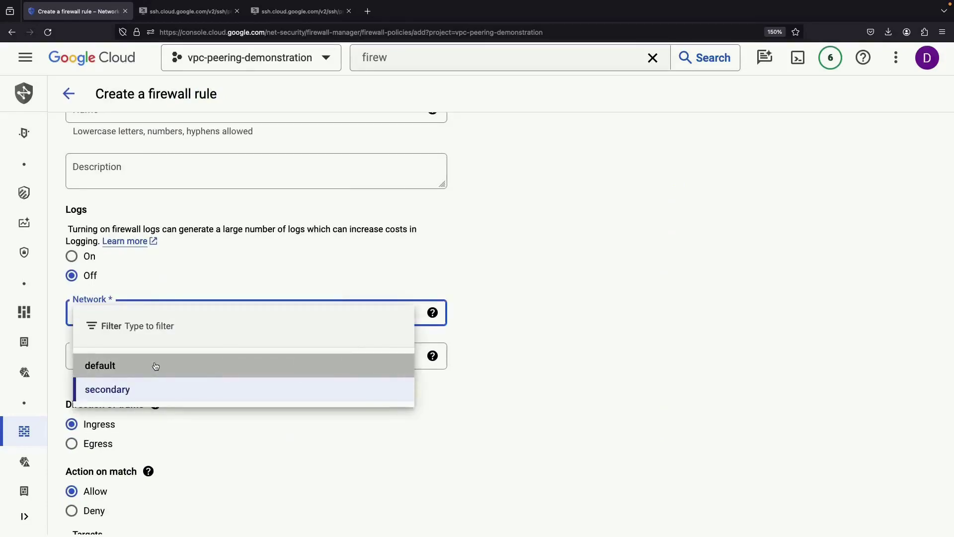
click(156, 366)
click(96, 312)
click(196, 267)
scroll(196, 268, down, 4)
scroll(196, 268, down, 5)
click(167, 159)
click(511, 213)
scroll(447, 431, down, 5)
scroll(447, 430, up, 15)
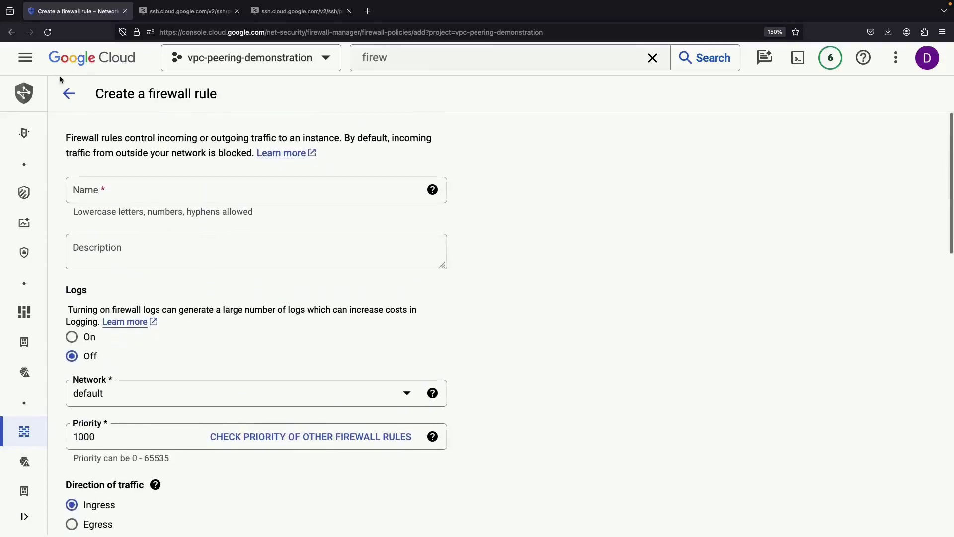
click(68, 94)
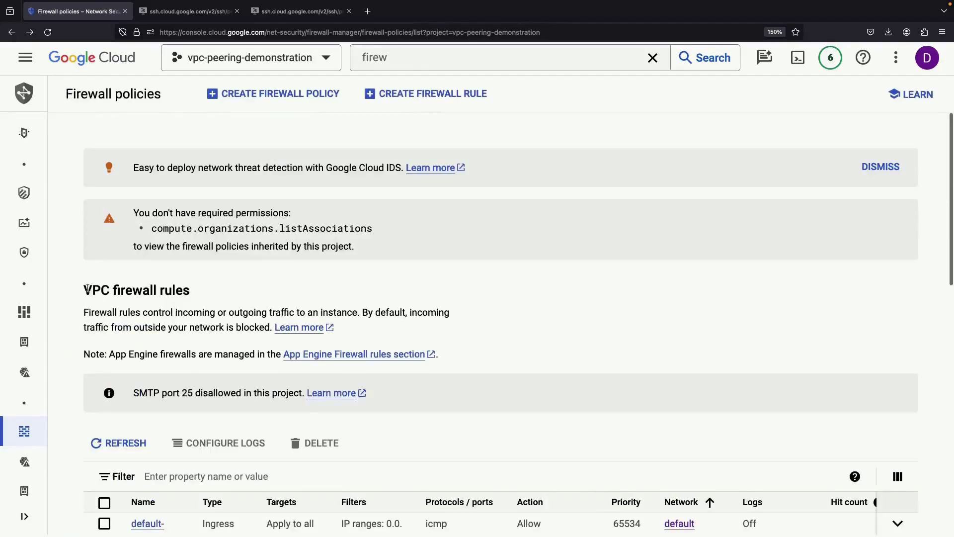
- Go to VPC network peering and start a new peering connection
click(96, 61)
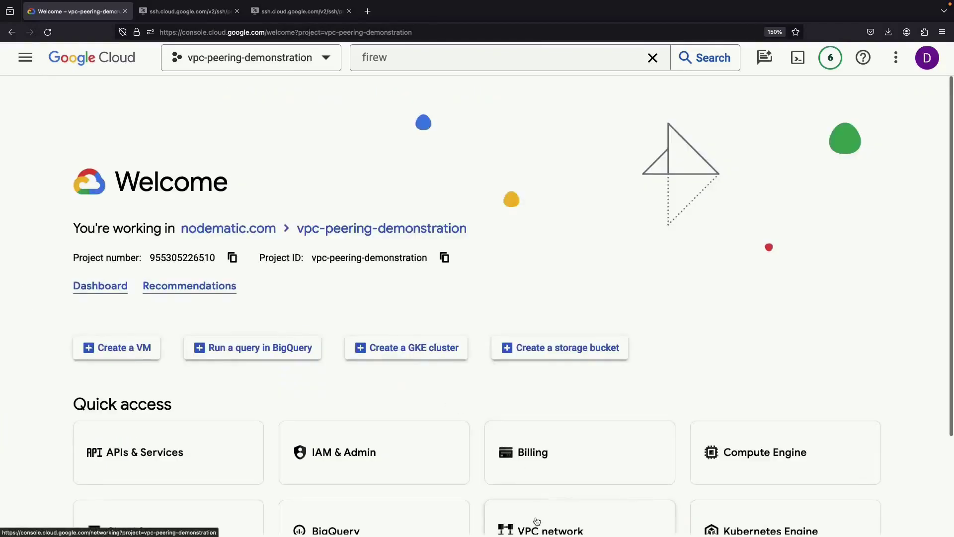
click(537, 521)
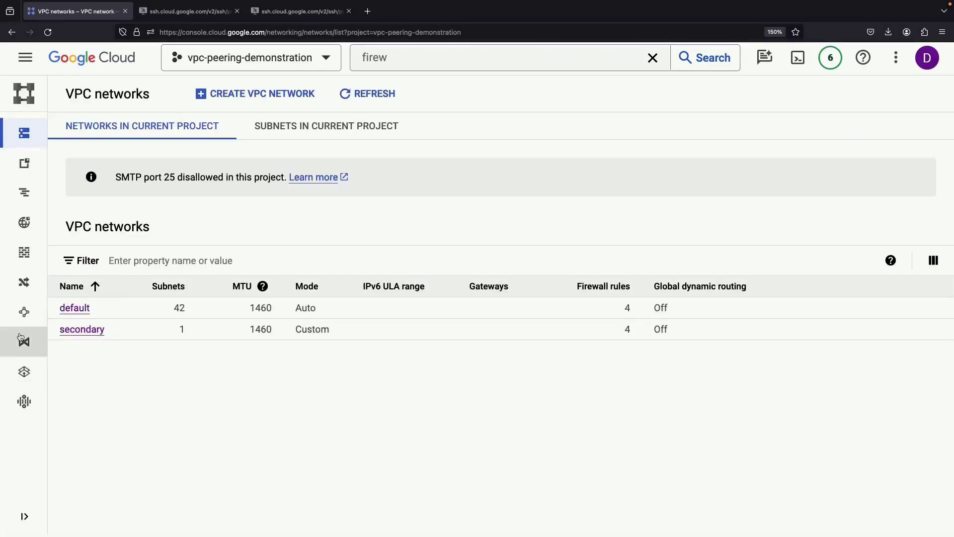
mouse_move(20, 338)
click(25, 312)
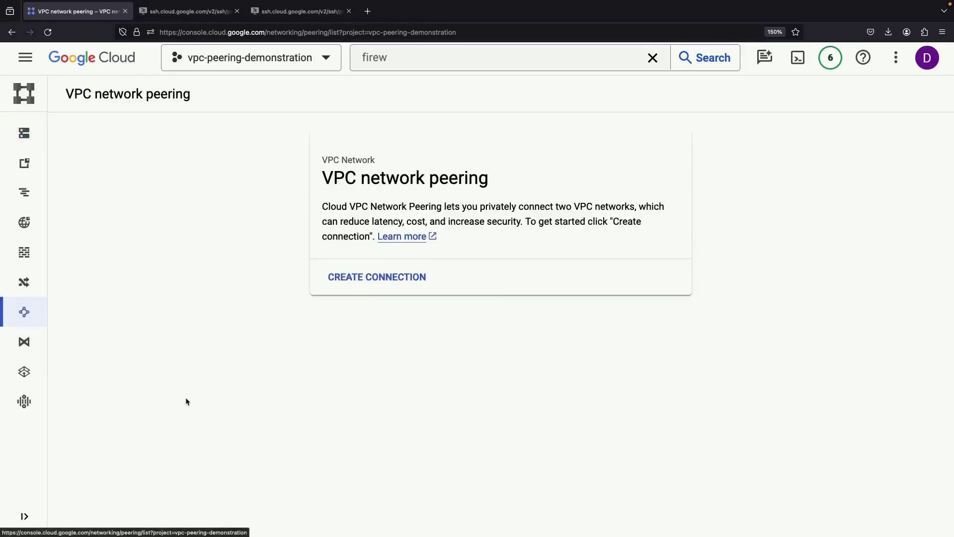
click(374, 276)
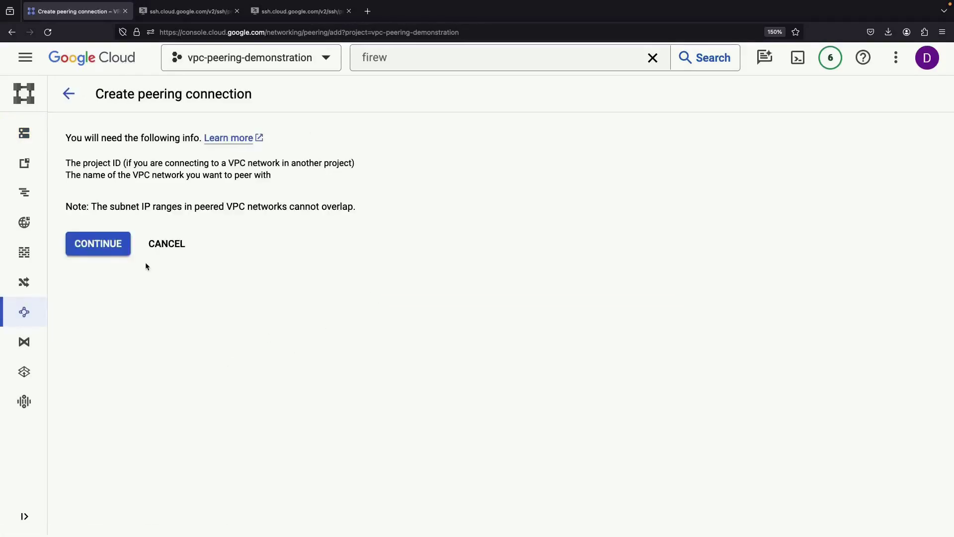
- Create a peering connection named peering-one from the default VPC network to the secondary network in the same project
click(109, 245)
click(117, 218)
text(peering-one)
click(234, 276)
click(100, 330)
click(234, 385)
click(109, 439)
scroll(139, 463, down, 3)
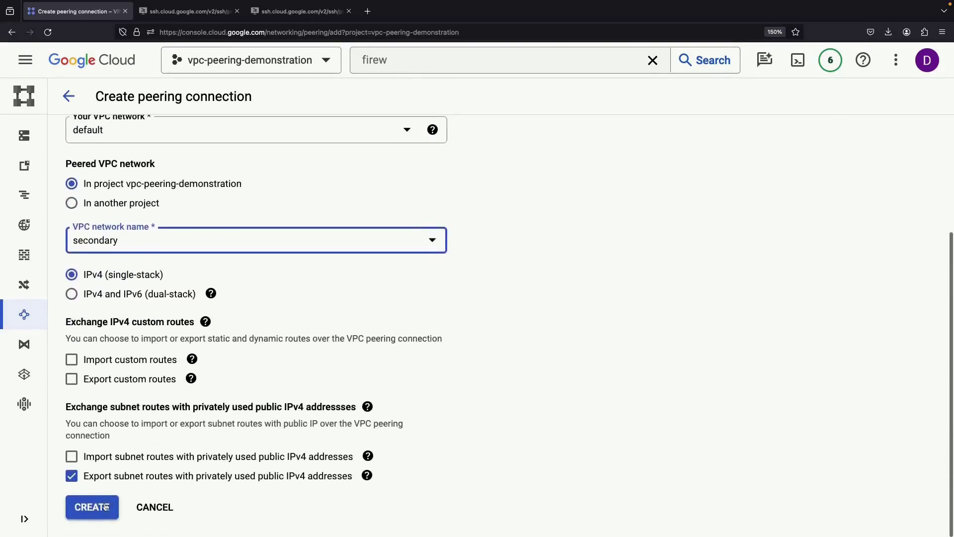
click(92, 507)
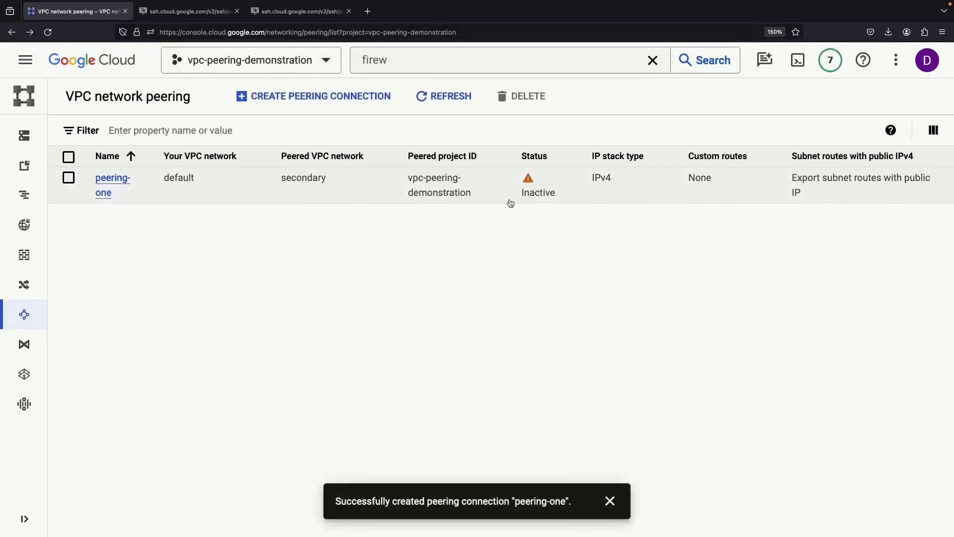
- Check the status explanation in the details of peering-one and return to the peering list
click(125, 180)
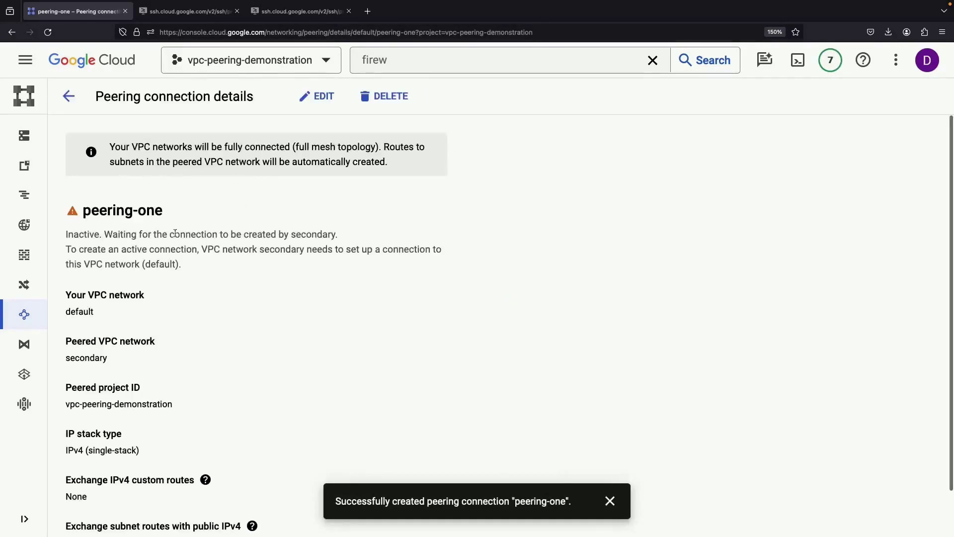
drag(244, 234, 336, 234)
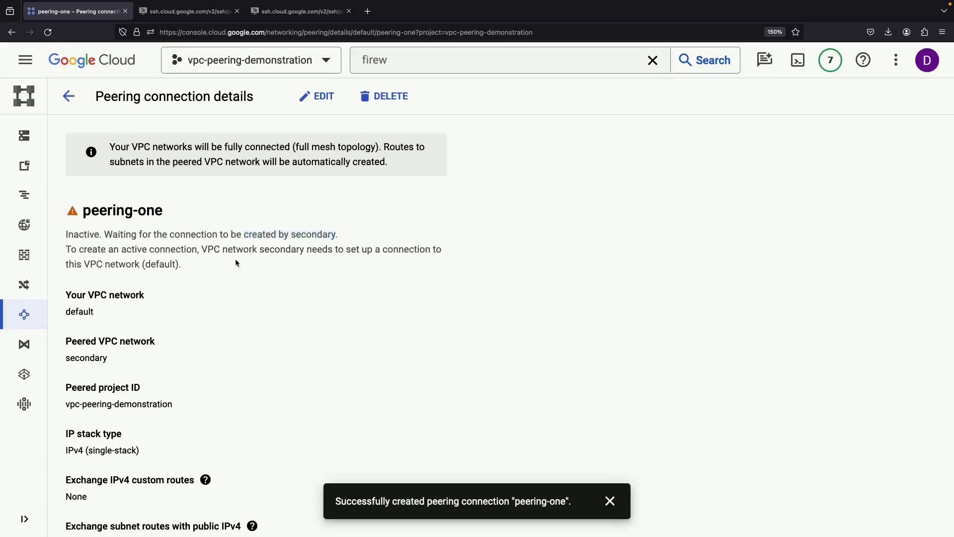
click(69, 96)
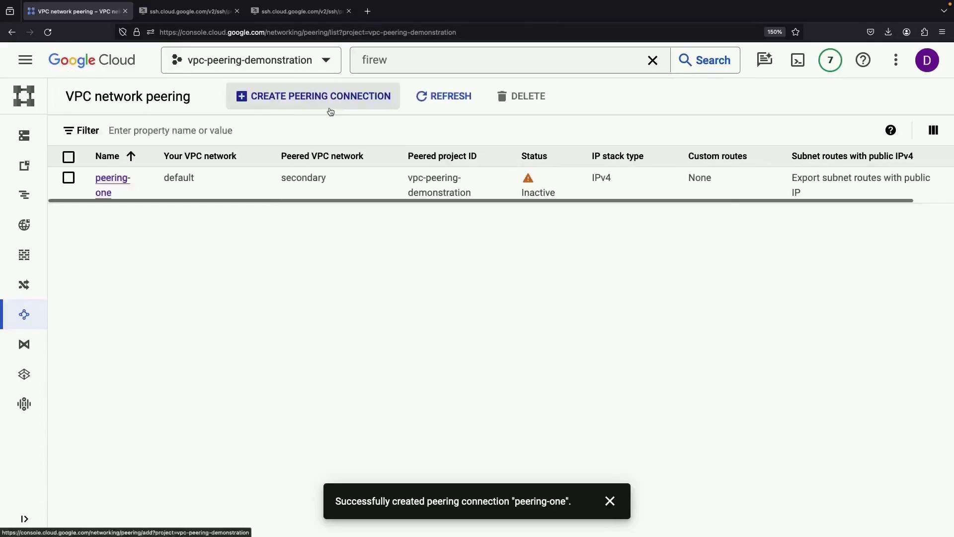
- Create a second peering connection named peering-two from the secondary VPC network to the default network in the same project
click(328, 97)
click(96, 245)
click(157, 220)
text(peering-two)
click(133, 279)
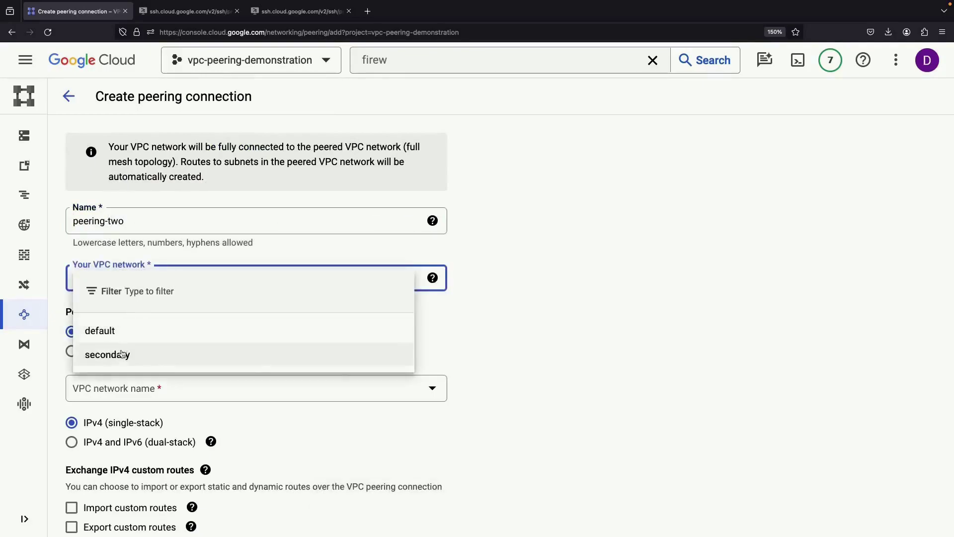
click(112, 351)
click(118, 395)
click(118, 441)
scroll(445, 433, down, 3)
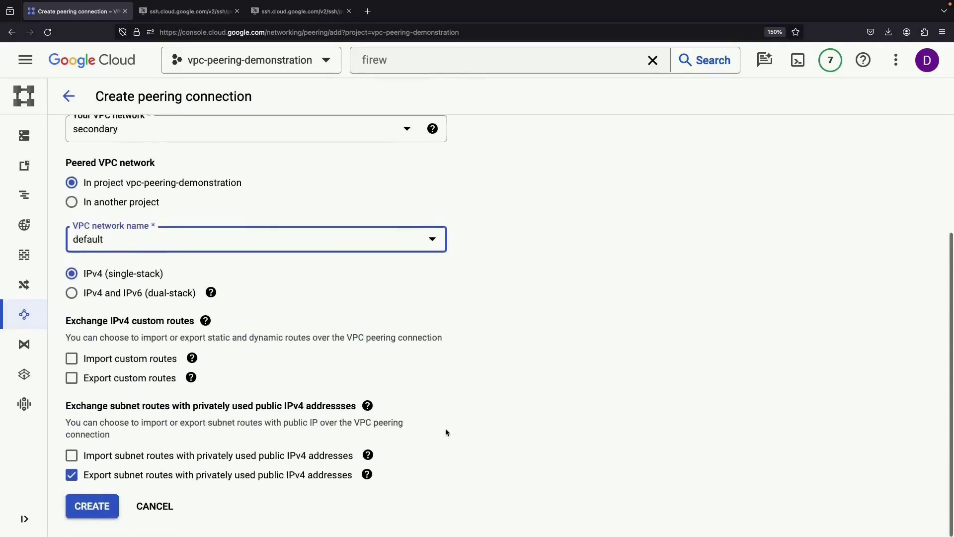
click(99, 514)
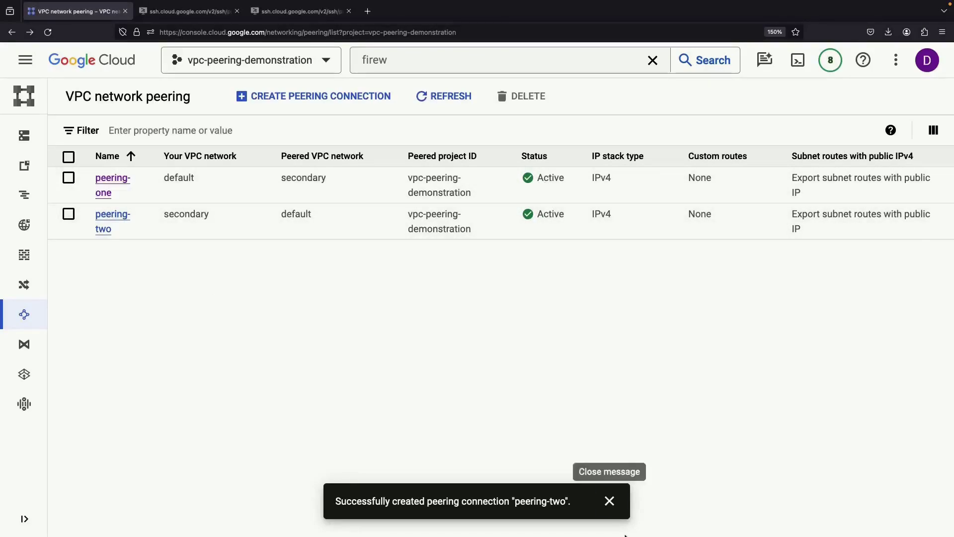
click(609, 501)
click(286, 15)
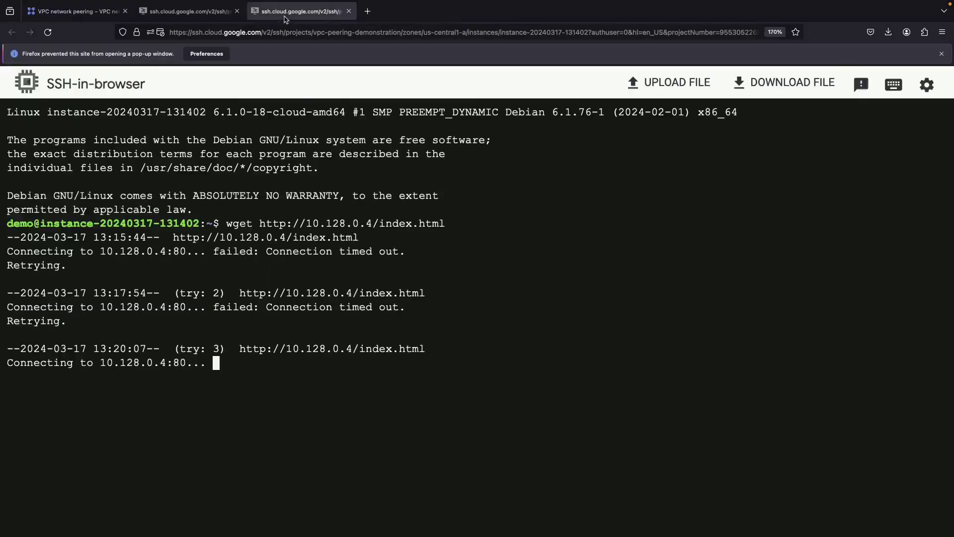
key(ctrl+c)
key(Up)
key(Return)
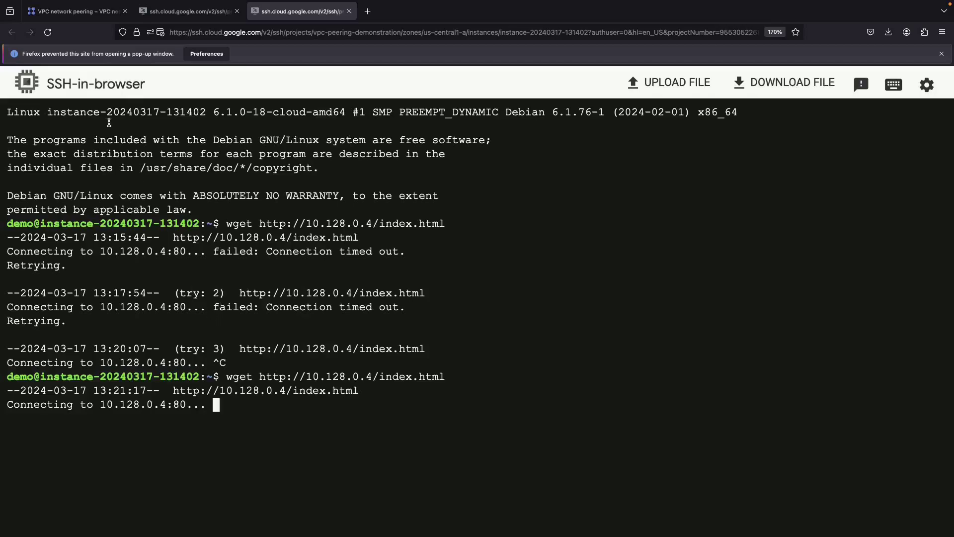
key(ctrl+c)
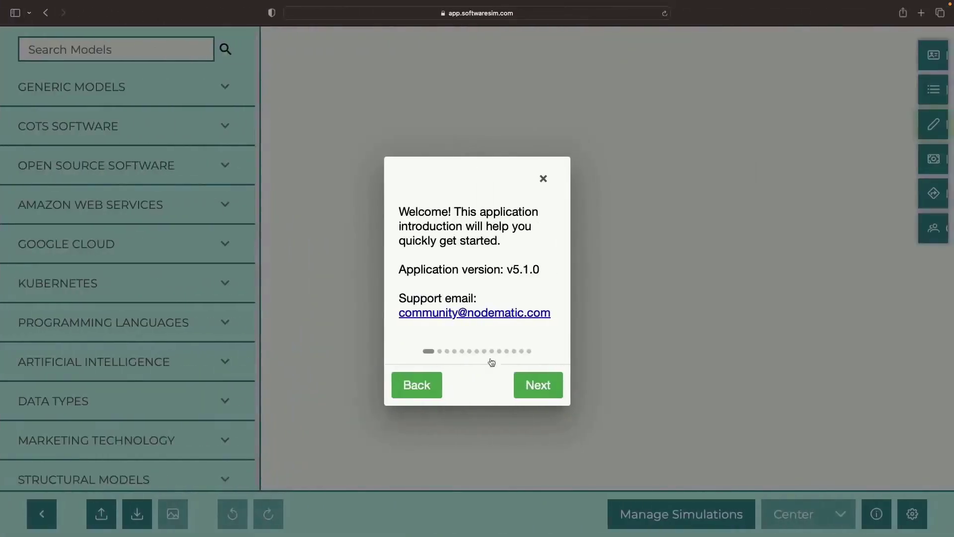
- Switch to SoftwareSim, place two Compute Engine models side by side, and name the second one Compute Engine VM Two
click(543, 179)
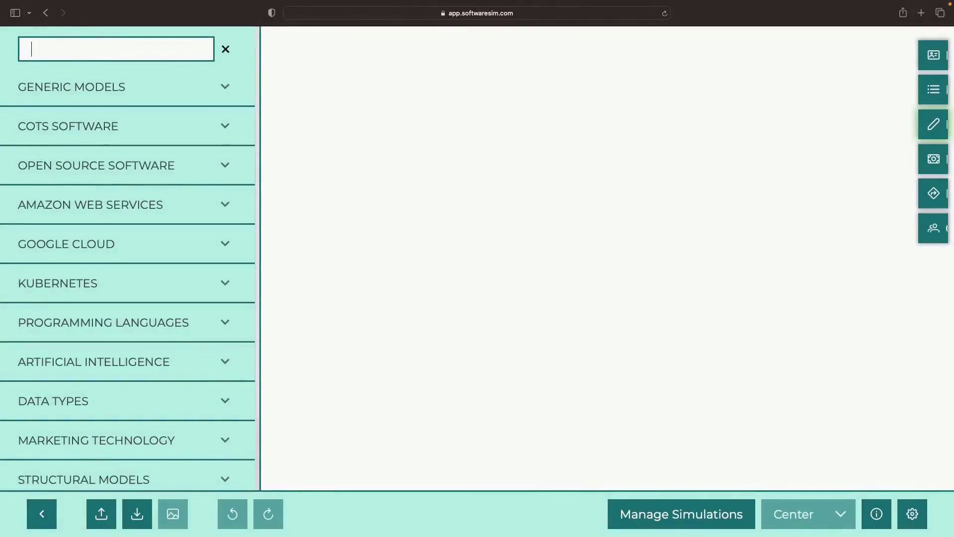
drag(127, 132, 682, 132)
right_click(682, 132)
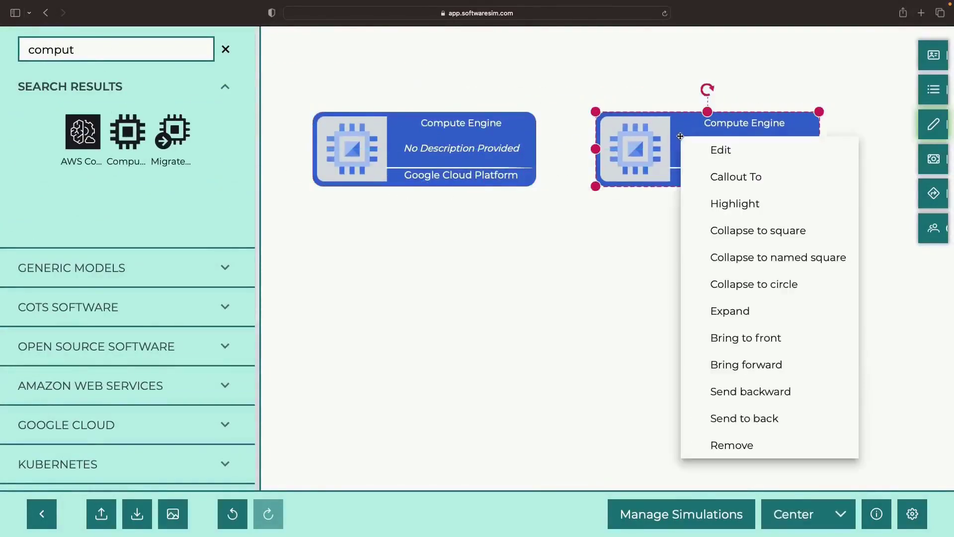
click(720, 149)
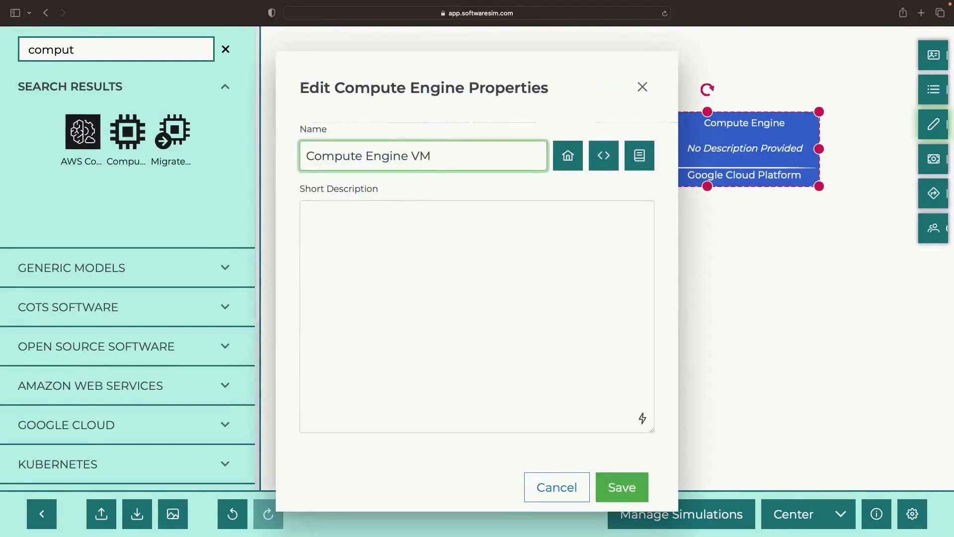
click(621, 487)
- Name the other model Compute Engine VM One and describe it as "Running virtual machines on Google's infrastructure"
double_click(408, 165)
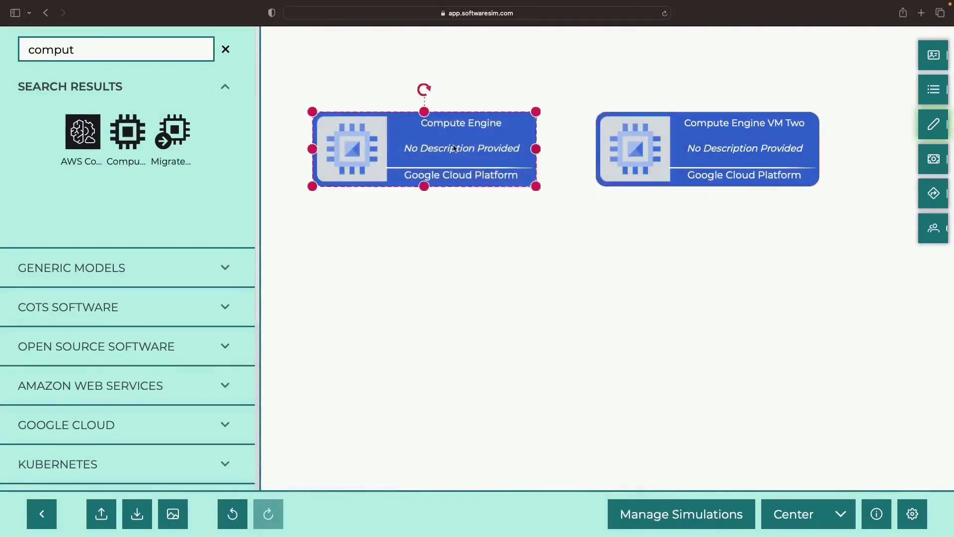
click(408, 164)
text(VM One)
click(447, 223)
text(Running virtual machines on Google's infrastructure)
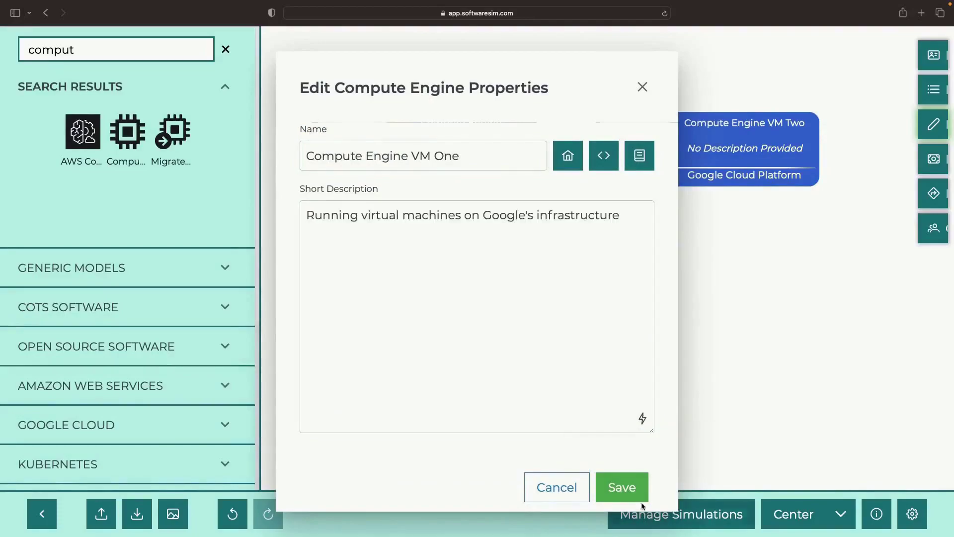
click(622, 487)
- Give Compute Engine VM Two the same description, "Running virtual machines on Google's infrastructure"
double_click(690, 158)
click(447, 224)
key(super+v)
click(621, 487)
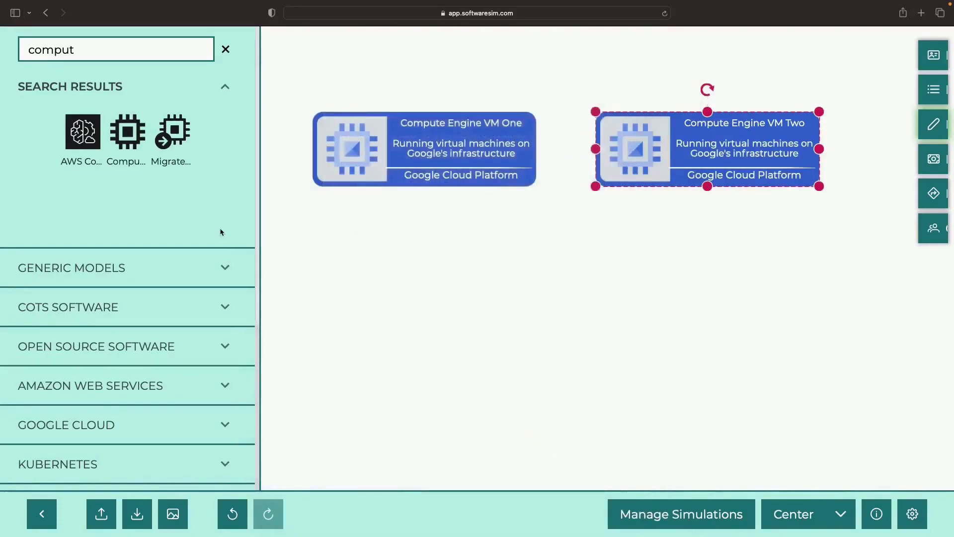
- Enclose VM One in a dashed frame labelled Default VPC and VM Two in one labelled Secondary VPC
scroll(68, 460, down, 10)
click(309, 117)
text(Default VPC)
click(606, 114)
text(Secondary VPC)
click(526, 260)
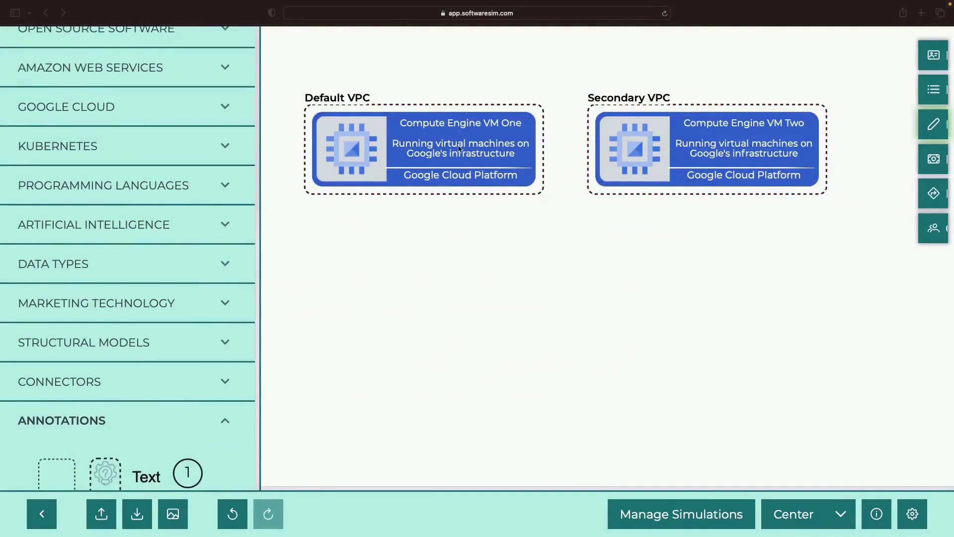
- Enlarge the Default VPC and Secondary VPC frames so that they overlap and each spans both VMs
click(305, 189)
drag(314, 149, 307, 158)
drag(549, 109, 556, 91)
click(562, 105)
drag(569, 194, 559, 258)
- Search the models for firewall, add the Cloud Firewall model below the VMs, and rename it Firewall
scroll(189, 252, up, 10)
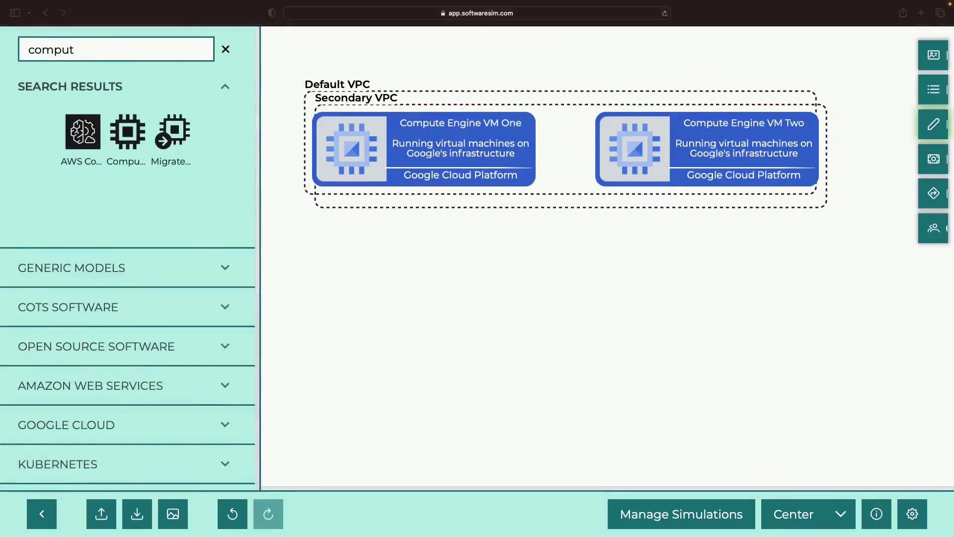
double_click(96, 50)
text(firewall)
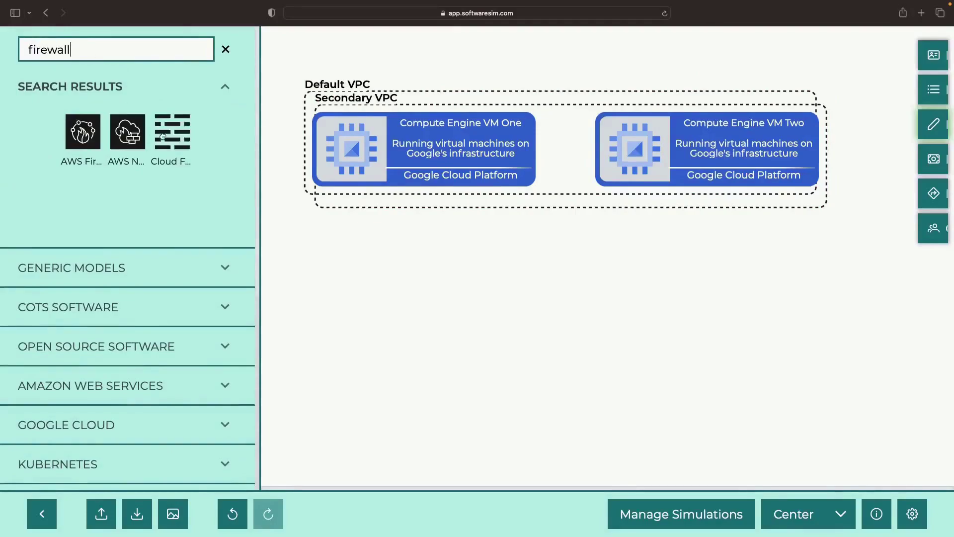
drag(172, 132, 452, 260)
right_click(452, 260)
click(532, 321)
right_click(469, 268)
click(473, 210)
triple_click(387, 159)
text(Firewall)
click(622, 487)
- Place the Firewall model between Compute Engine VM One and Compute Engine VM Two
drag(468, 266, 612, 158)
drag(526, 158, 560, 149)
click(540, 207)
drag(540, 216, 564, 229)
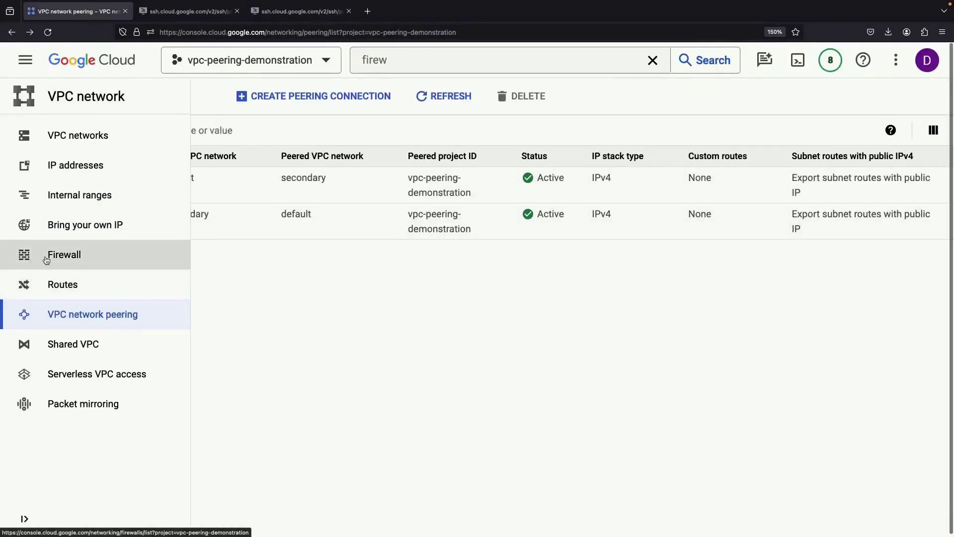
- Switch to the Google Cloud console's firewall page and start a new firewall rule named allow-http
click(46, 261)
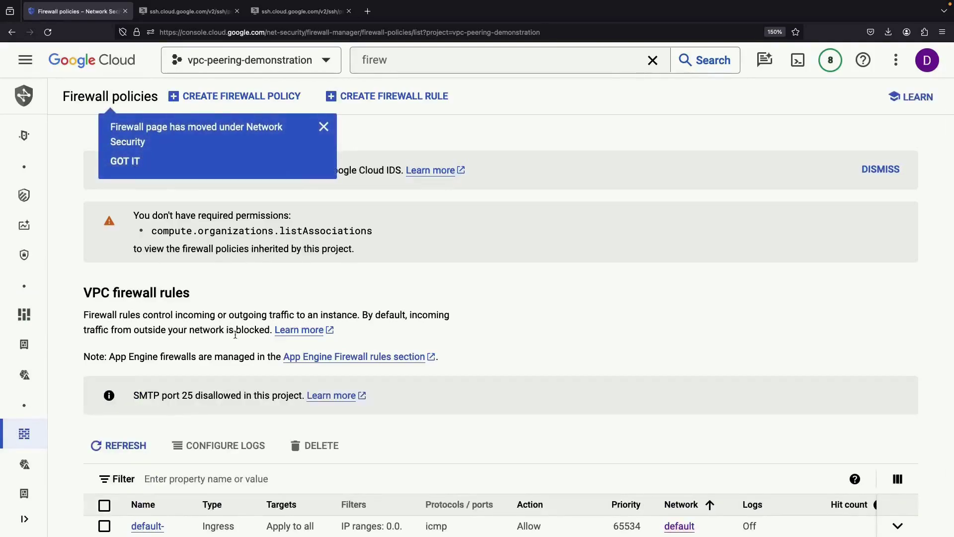
click(324, 128)
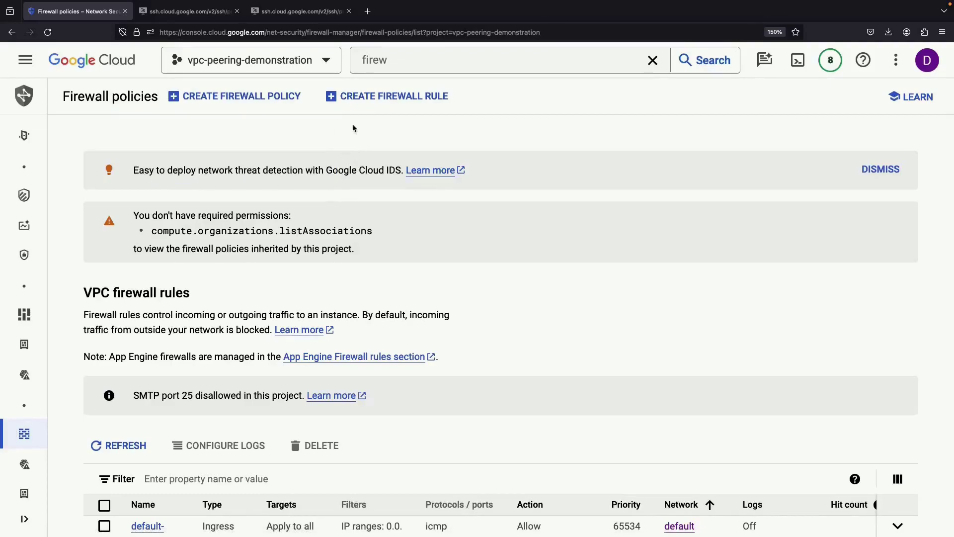
click(388, 96)
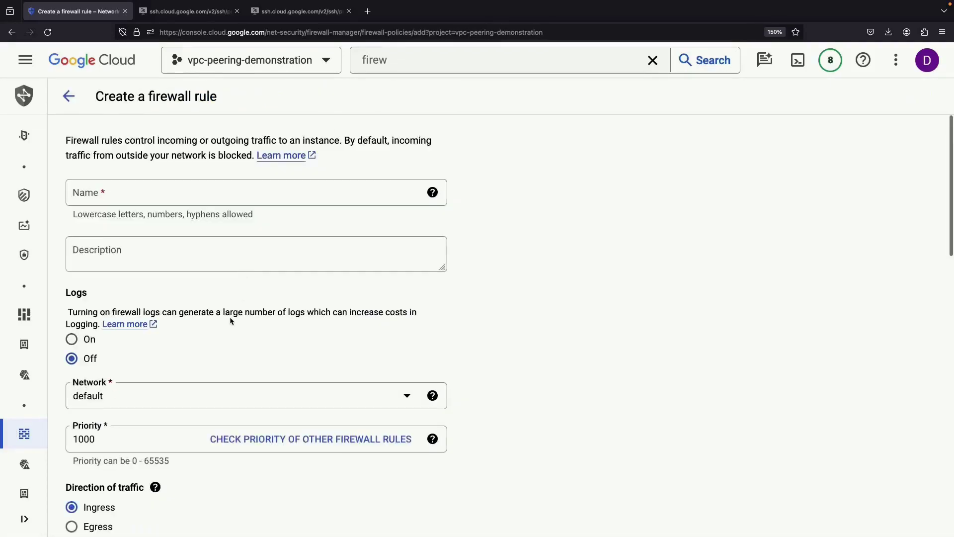
click(134, 195)
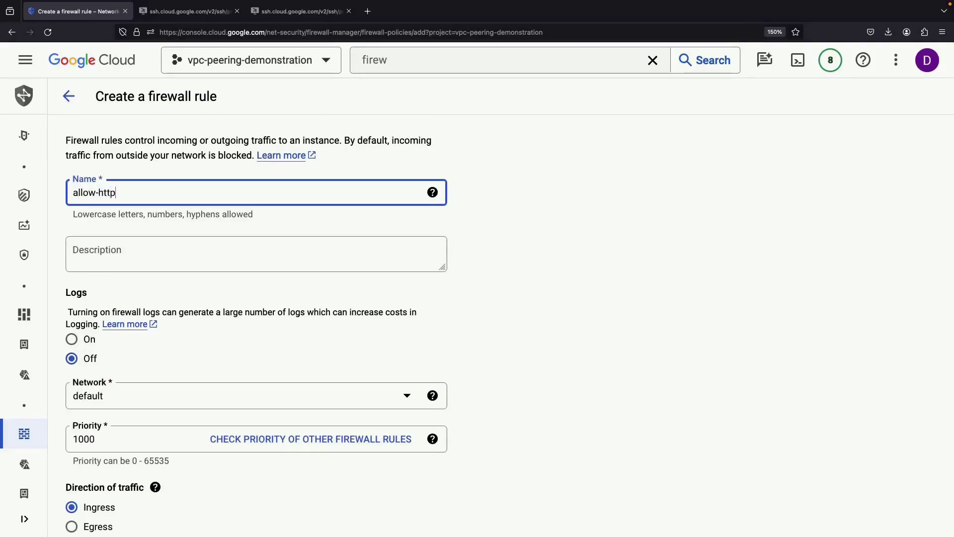
- Review the rule's network, direction and action settings and enter http-server as its target tag
scroll(144, 103, down, 5)
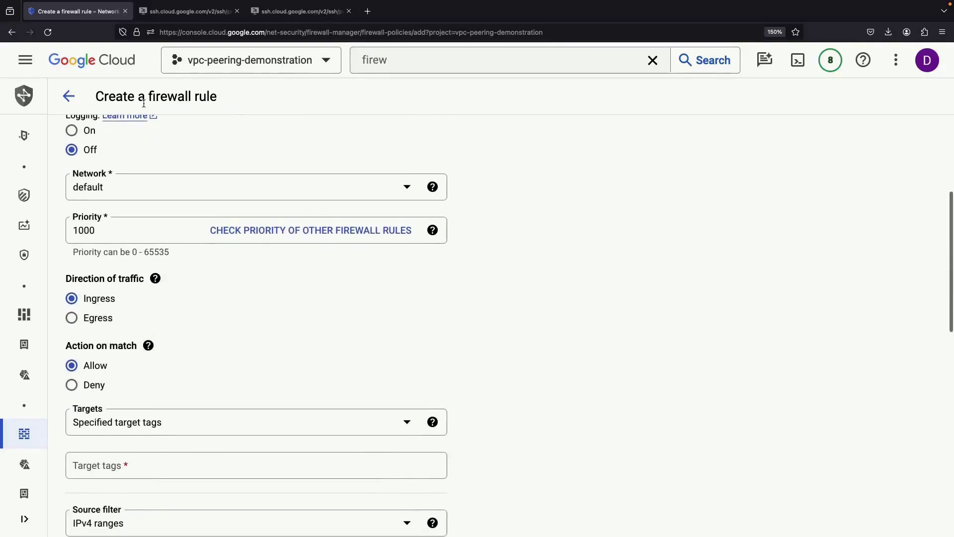
scroll(144, 103, up, 4)
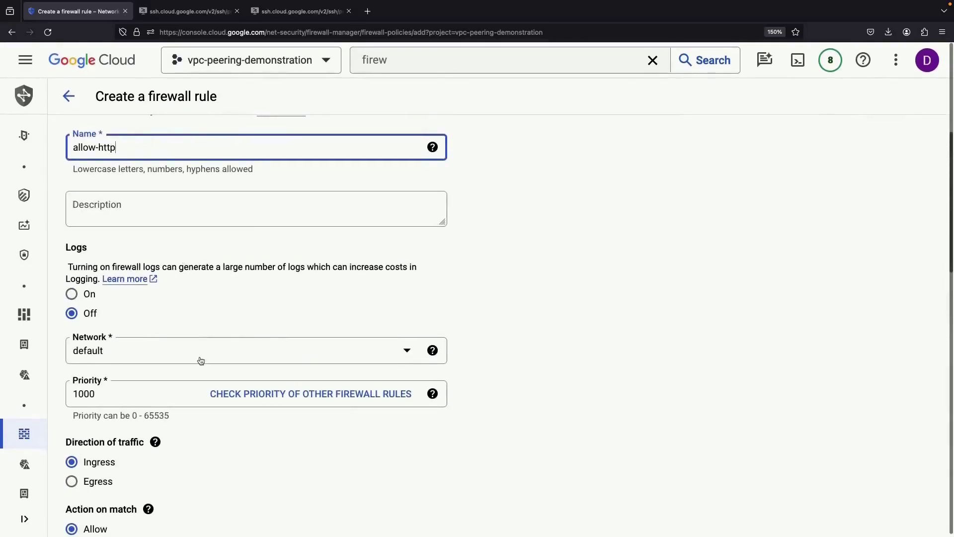
scroll(215, 465, down, 5)
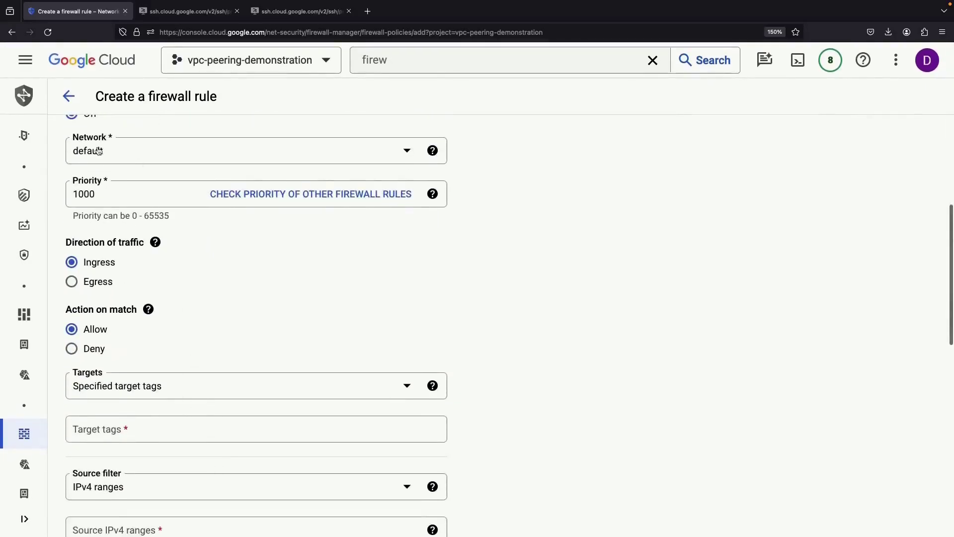
scroll(169, 348, down, 1)
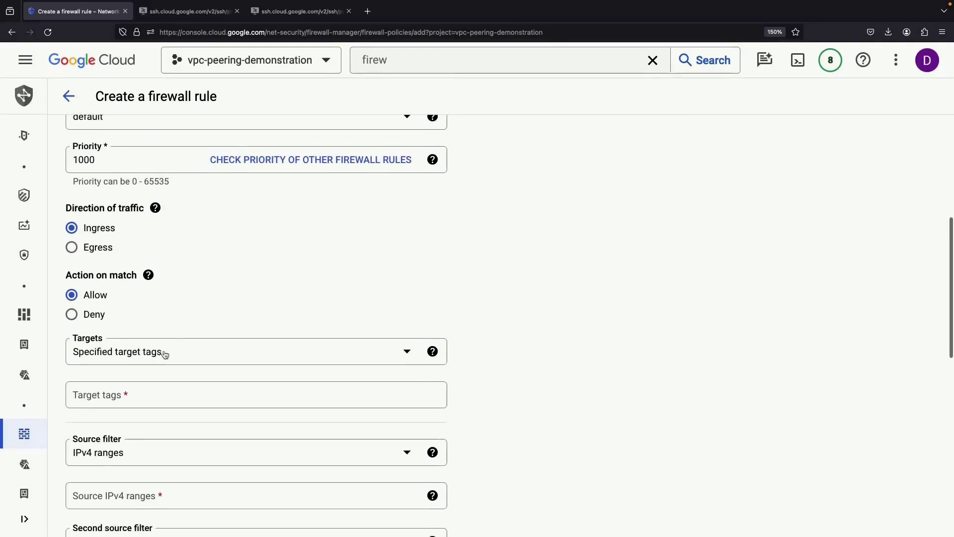
click(148, 392)
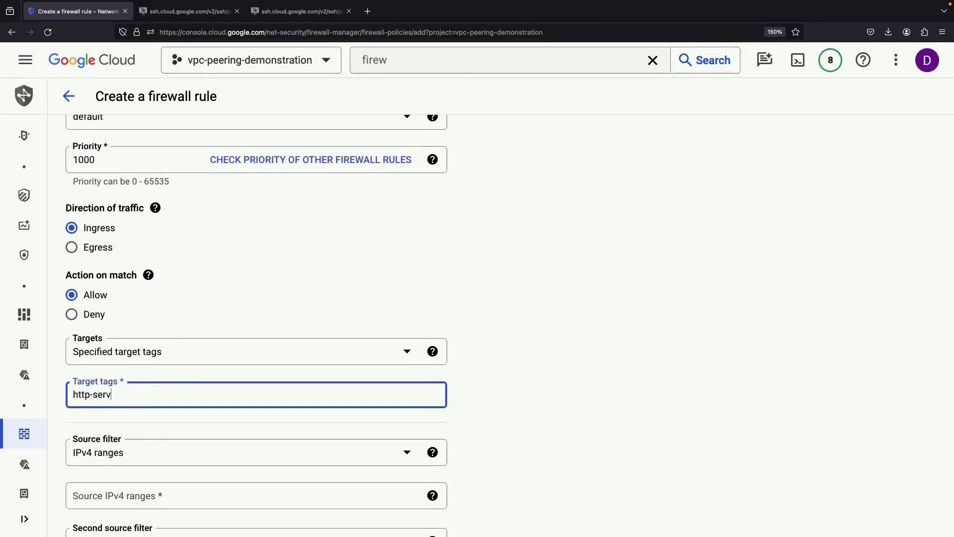
- Set the rule's source filter to source tags and enter http-client as the source tag
scroll(154, 425, down, 1)
click(151, 427)
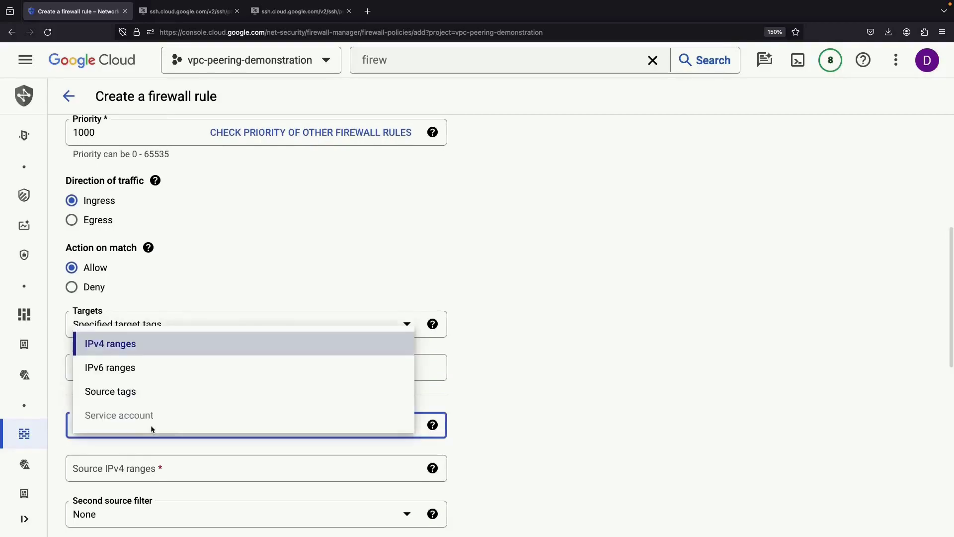
click(172, 392)
click(141, 472)
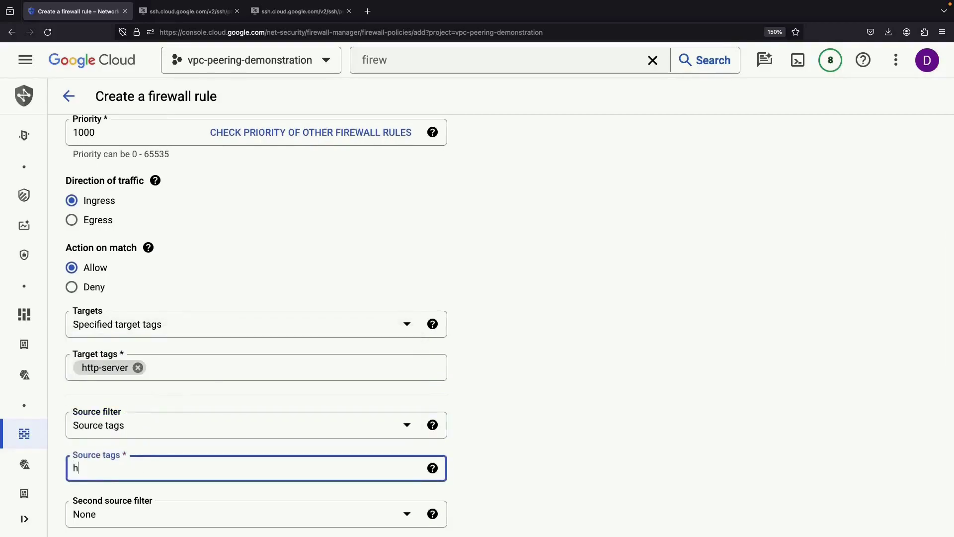
- Enable TCP for the firewall rule and restrict it to port 80
scroll(181, 472, down, 12)
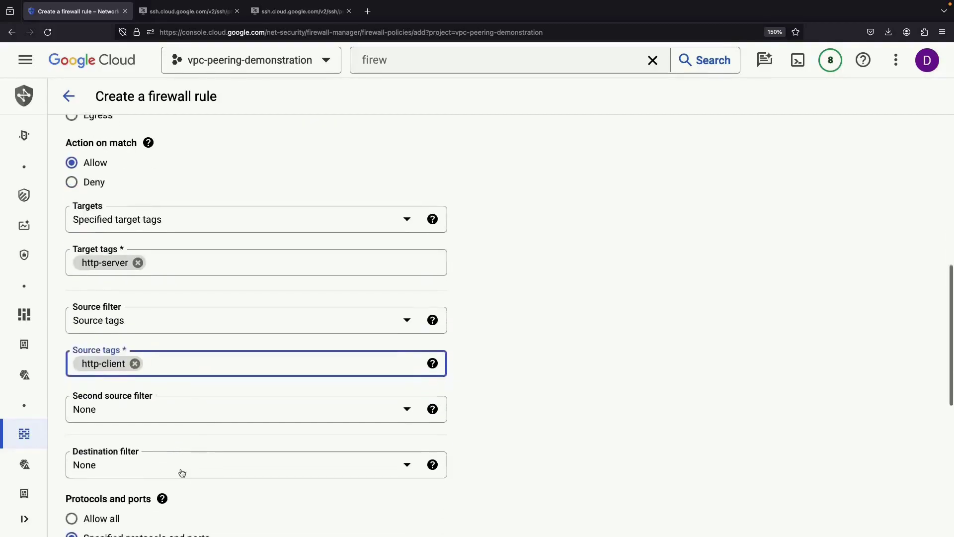
click(90, 308)
click(124, 340)
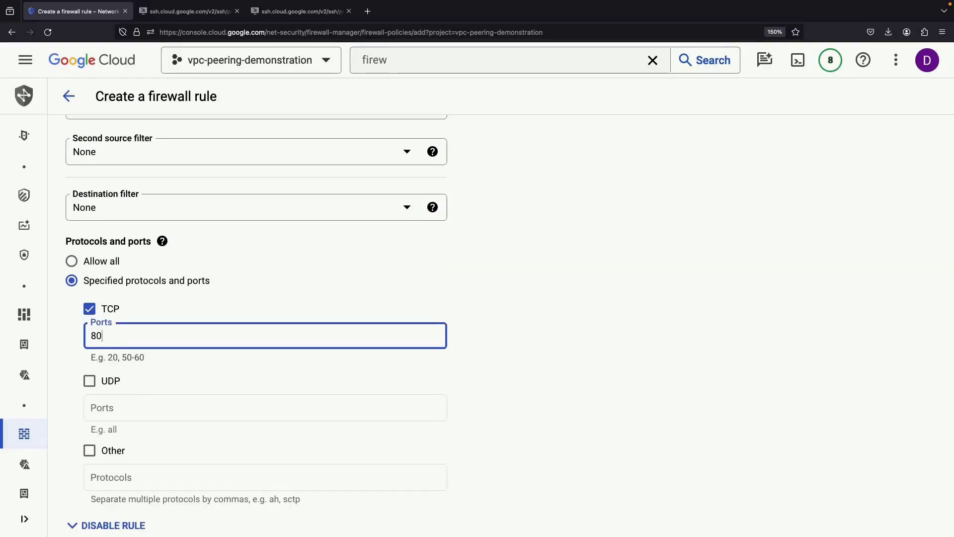
text(80)
scroll(149, 318, down, 3)
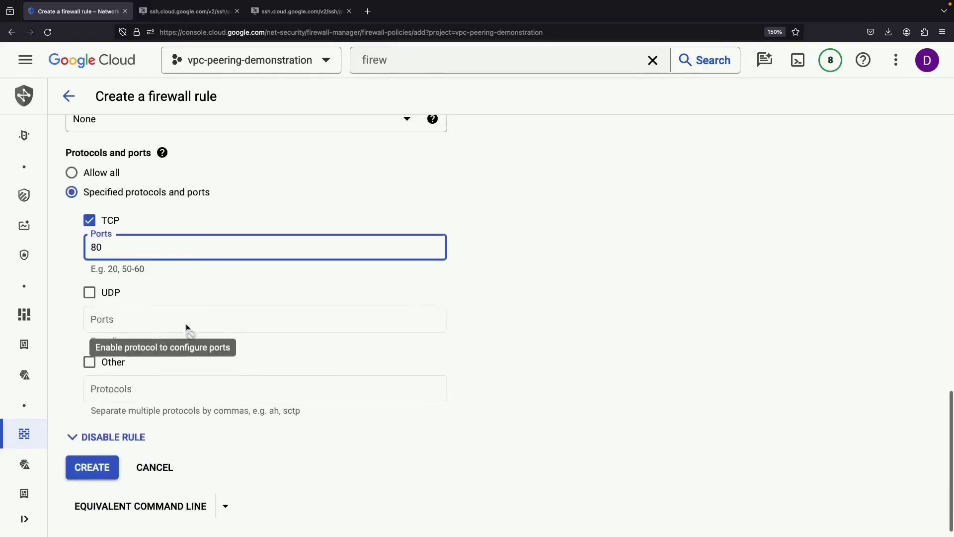
- Review the allow-http rule's network, tag, source and port settings, and create the rule
scroll(196, 372, up, 10)
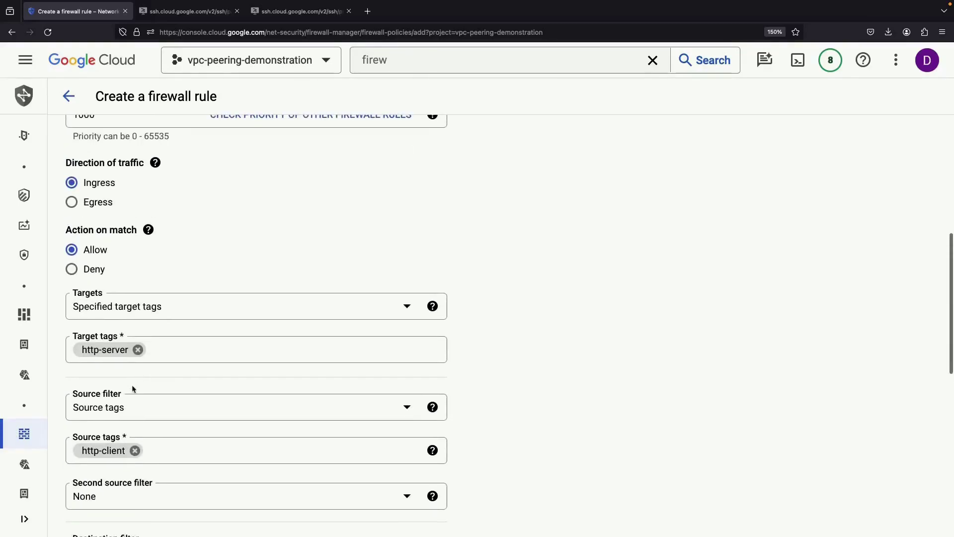
scroll(134, 387, up, 3)
scroll(124, 197, up, 1)
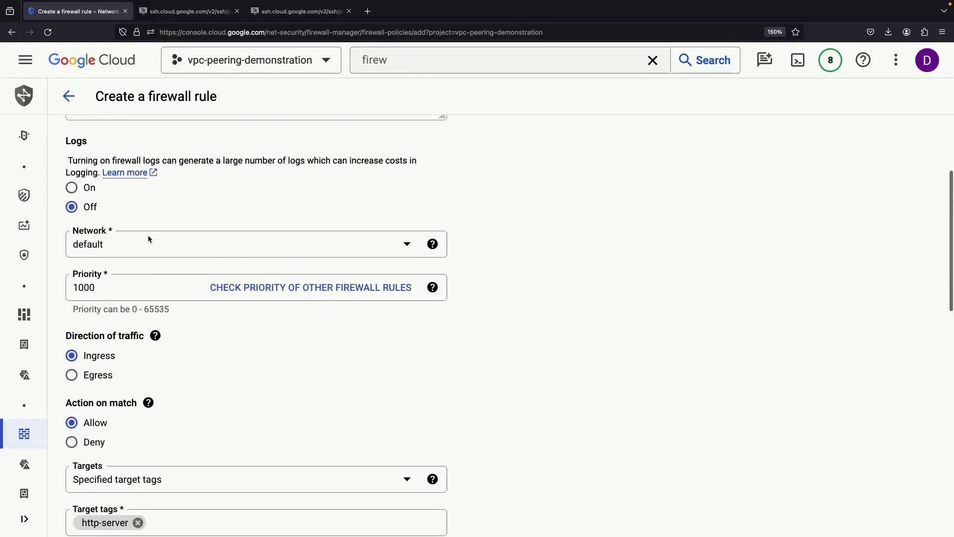
scroll(147, 239, up, 3)
scroll(162, 324, down, 15)
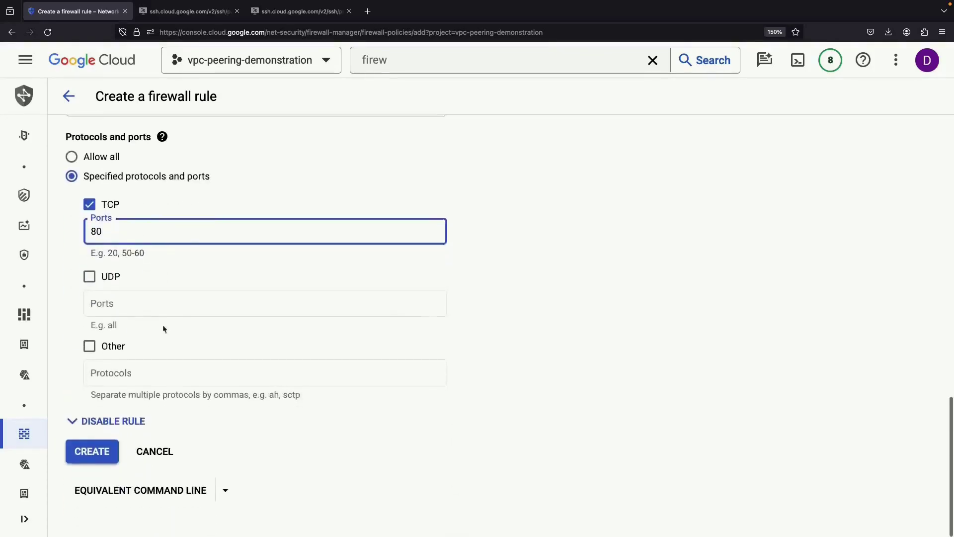
click(92, 462)
scroll(157, 292, down, 3)
click(91, 59)
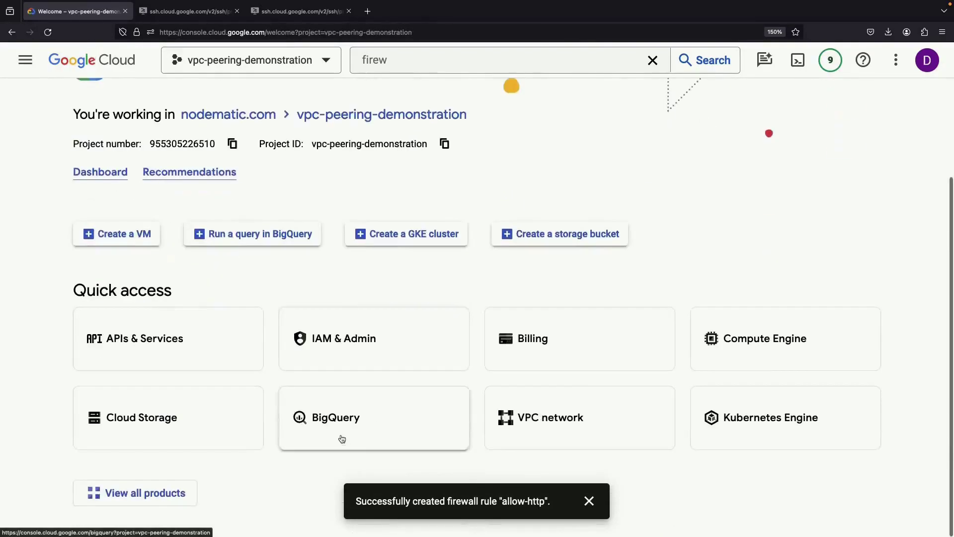
click(753, 342)
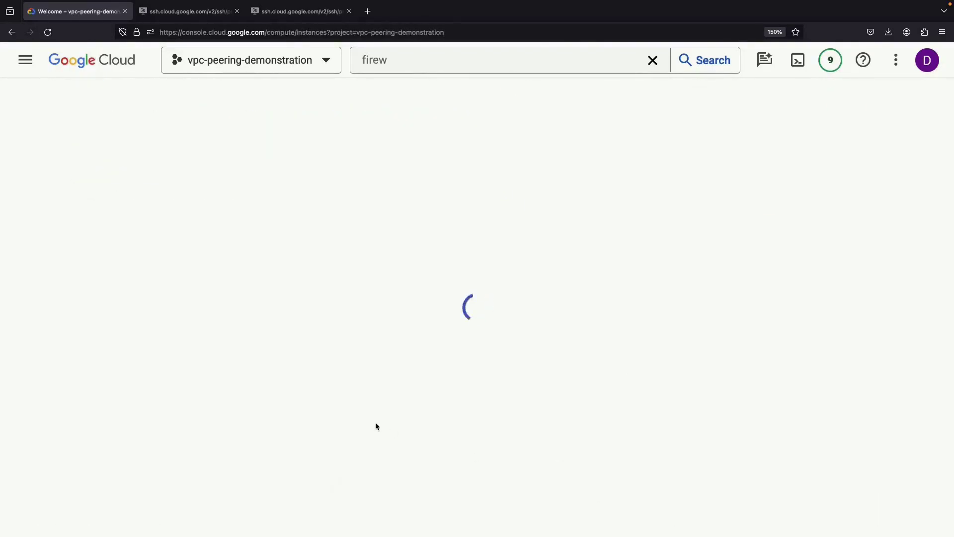
click(234, 243)
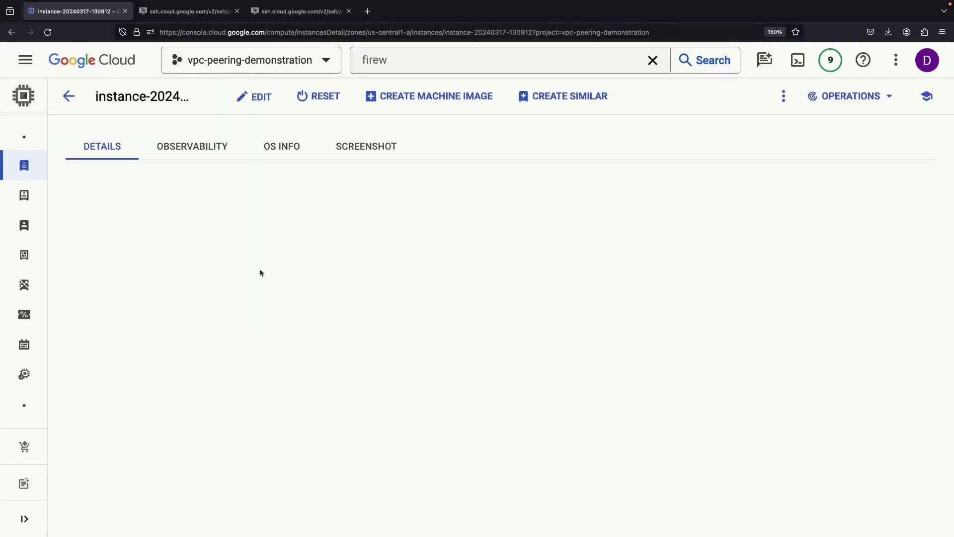
scroll(267, 321, down, 15)
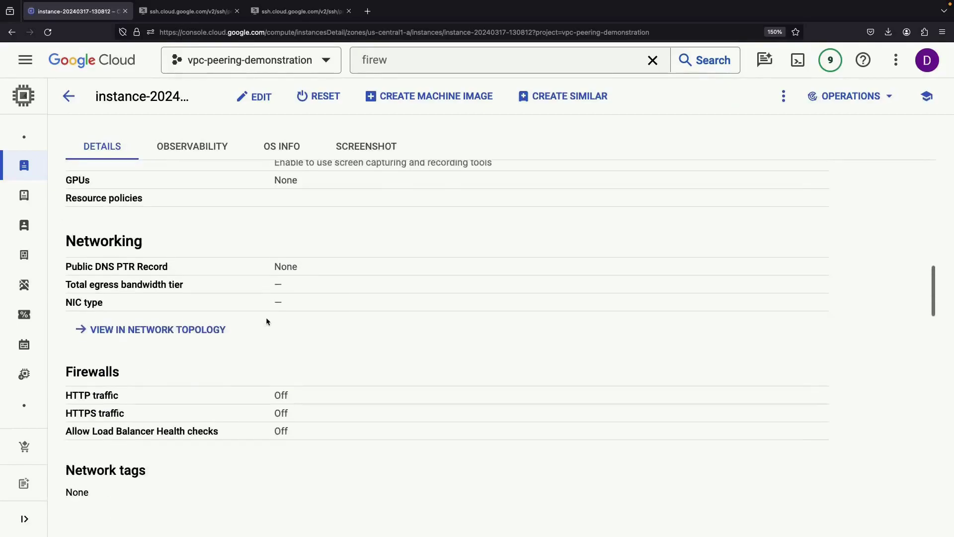
click(256, 96)
scroll(159, 418, down, 5)
scroll(159, 417, down, 10)
click(153, 344)
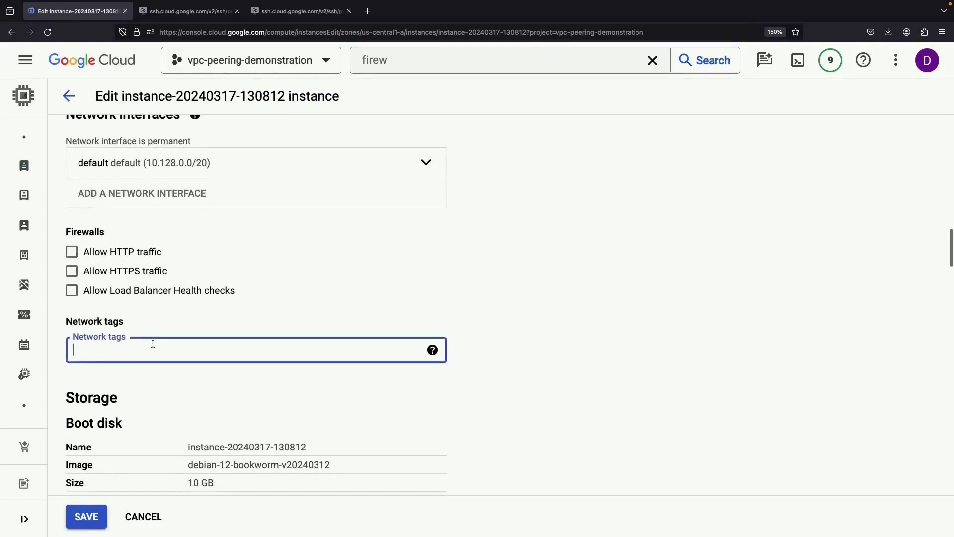
click(79, 519)
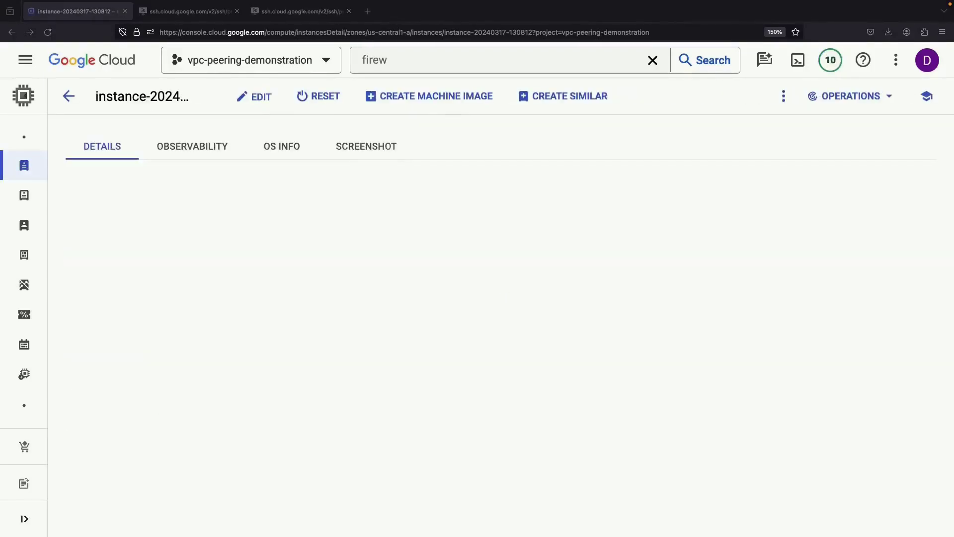
click(260, 102)
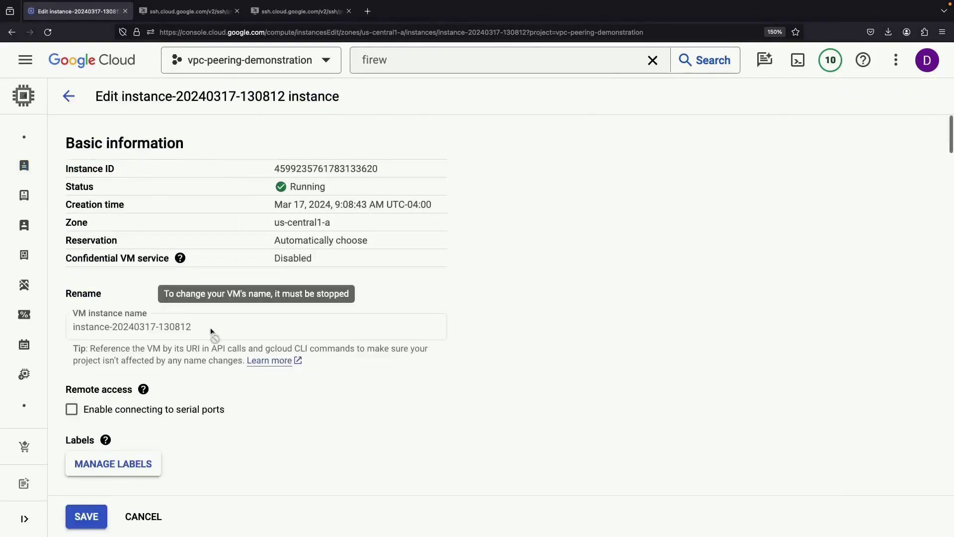
scroll(213, 332, down, 10)
scroll(212, 331, down, 5)
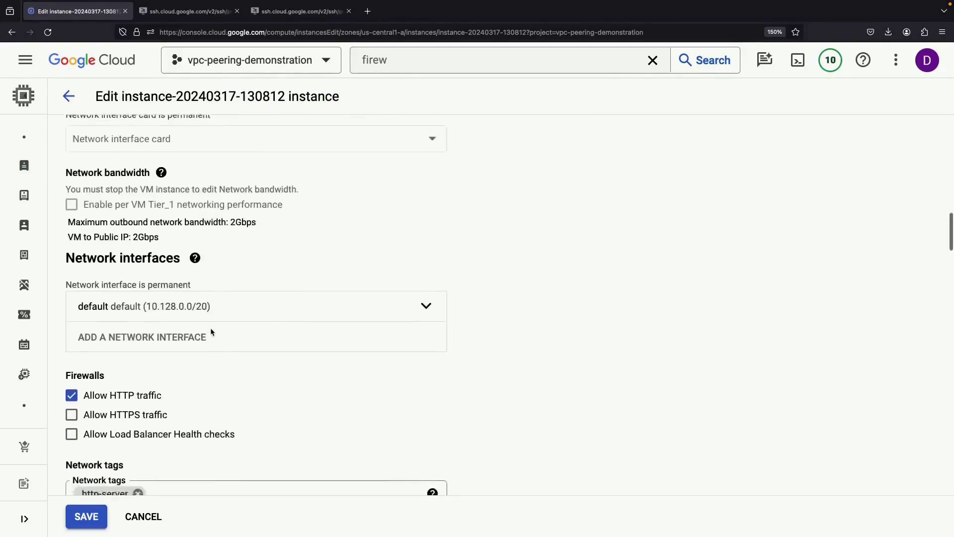
click(113, 271)
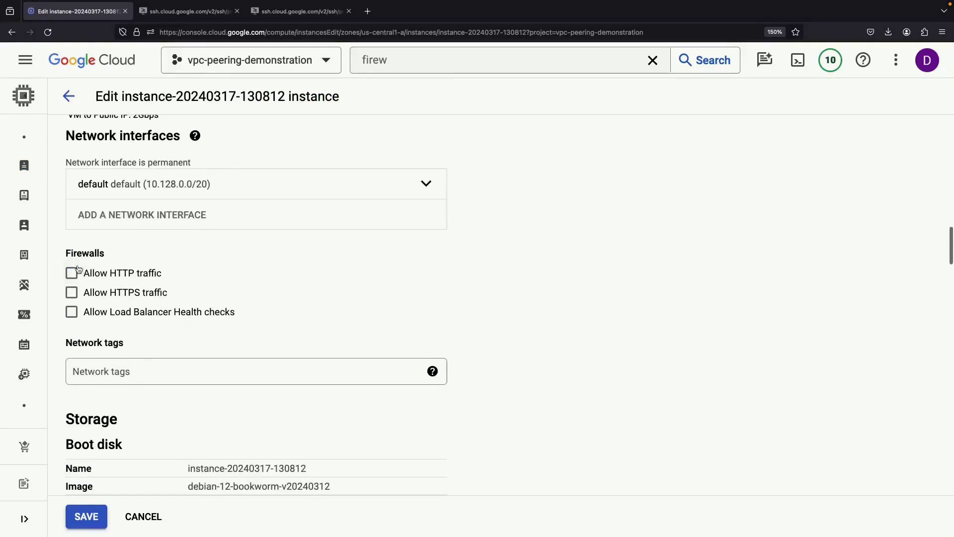
click(122, 366)
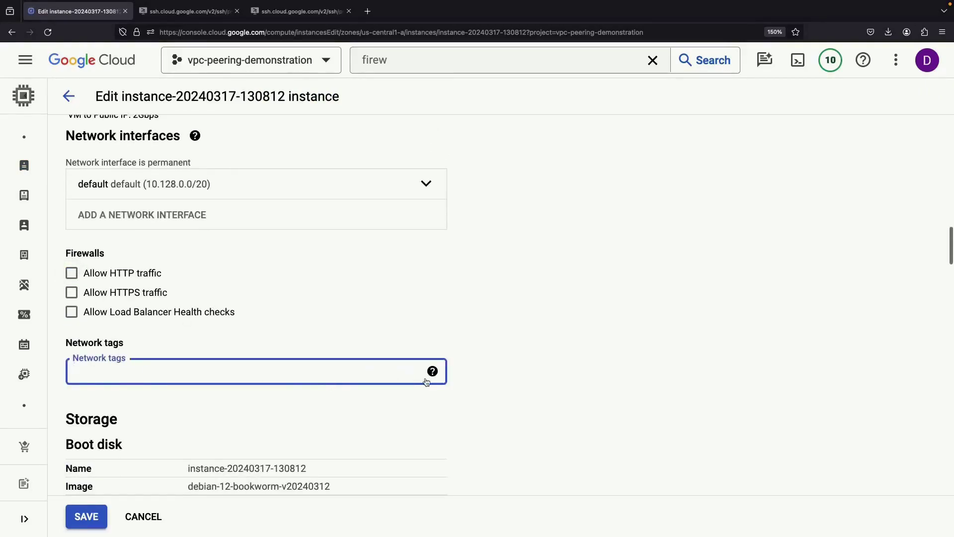
mouse_move(435, 378)
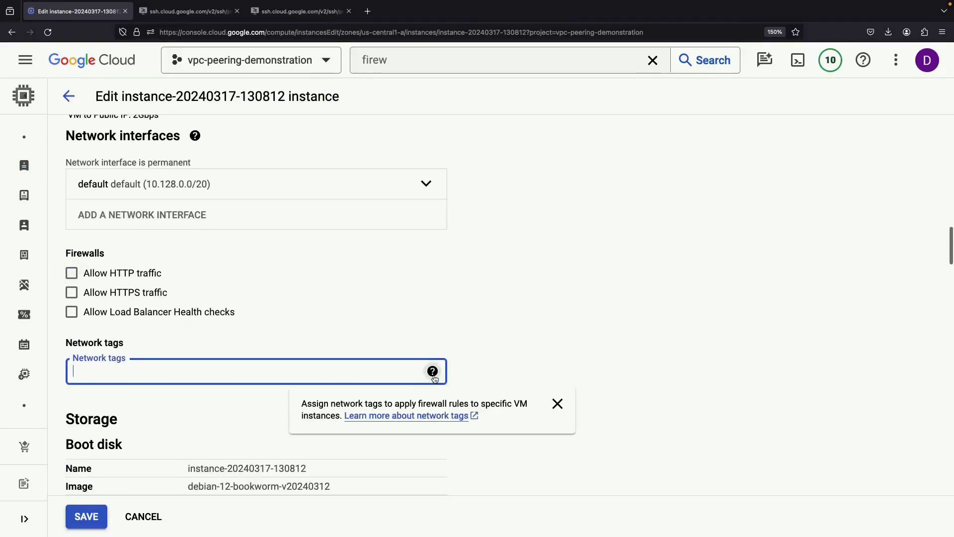
click(139, 514)
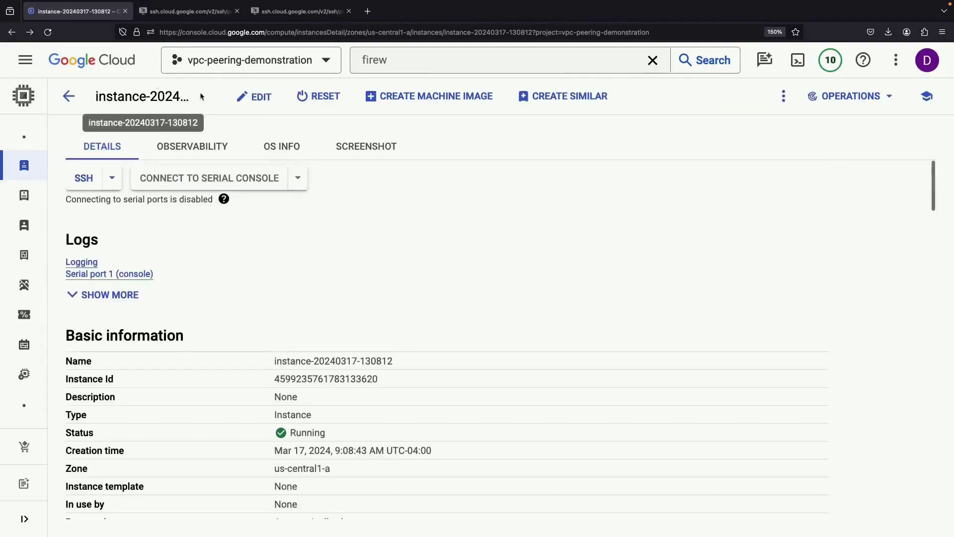
- Open the project's firewall policies from the VPC network page and look through the rule list
click(98, 61)
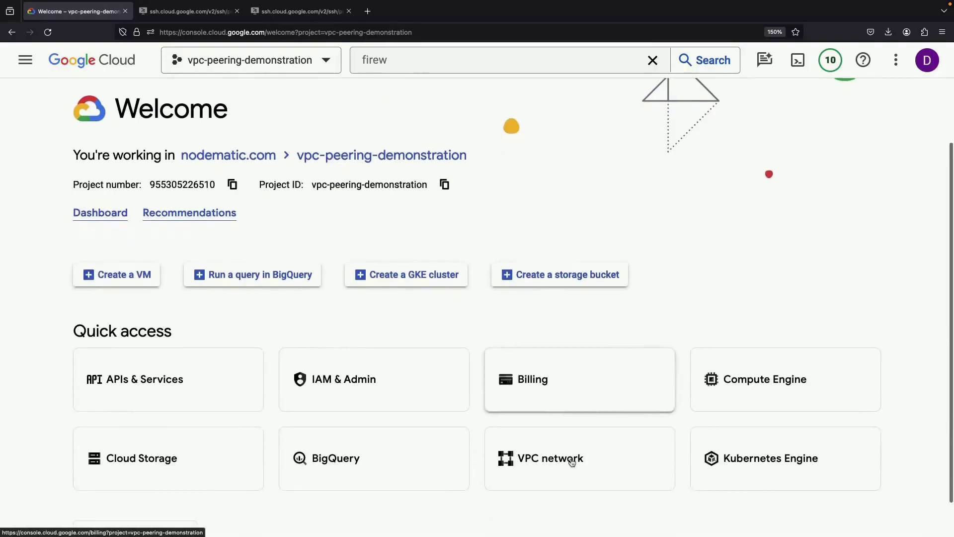
click(566, 457)
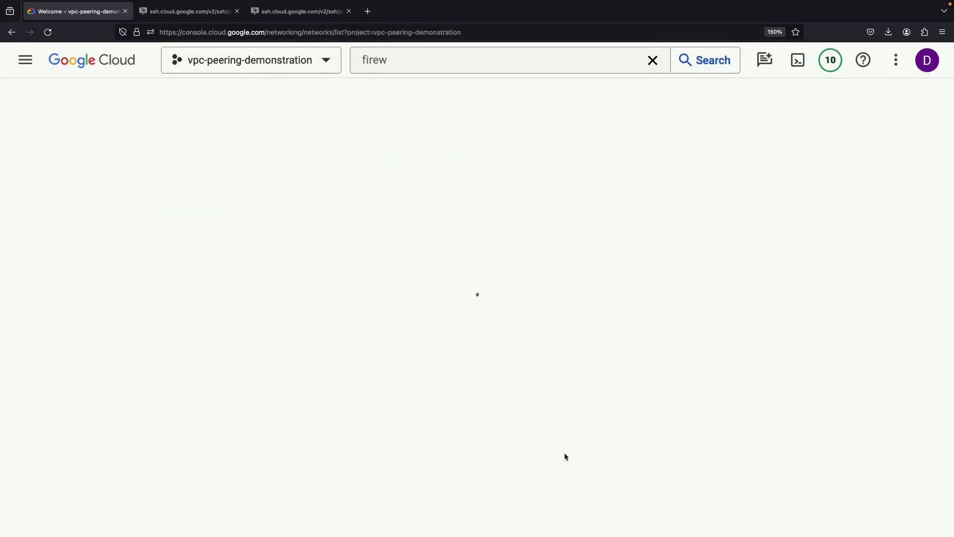
click(55, 254)
scroll(150, 452, down, 3)
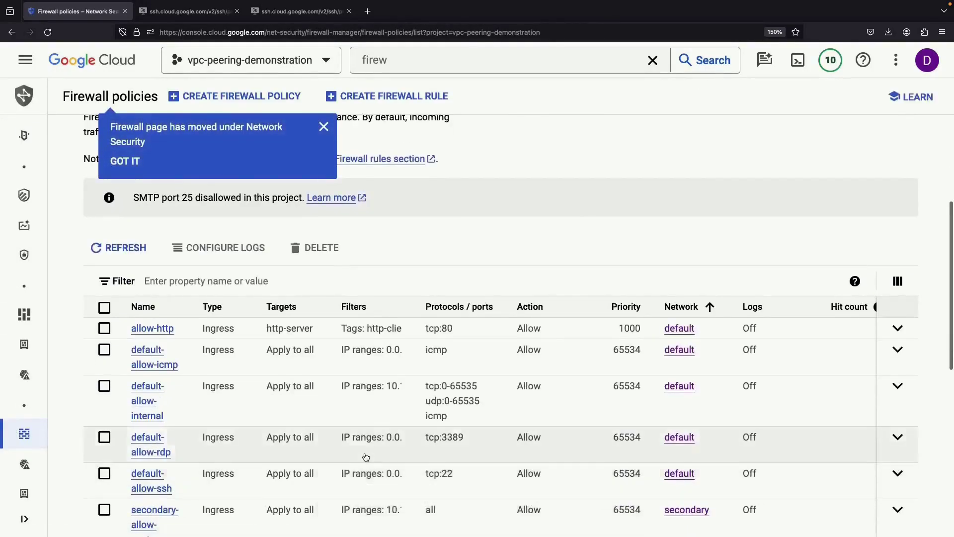
scroll(365, 456, down, 4)
scroll(364, 455, up, 2)
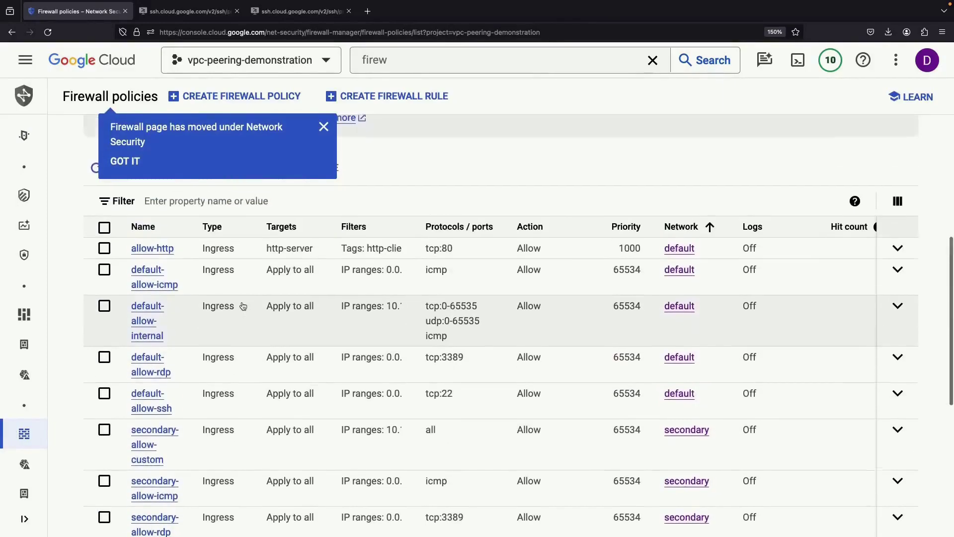
- Open the allow-http firewall rule for editing and replace its target tag with peered-http-server
click(152, 212)
scroll(179, 199, down, 2)
scroll(173, 124, up, 2)
click(273, 96)
scroll(228, 386, down, 3)
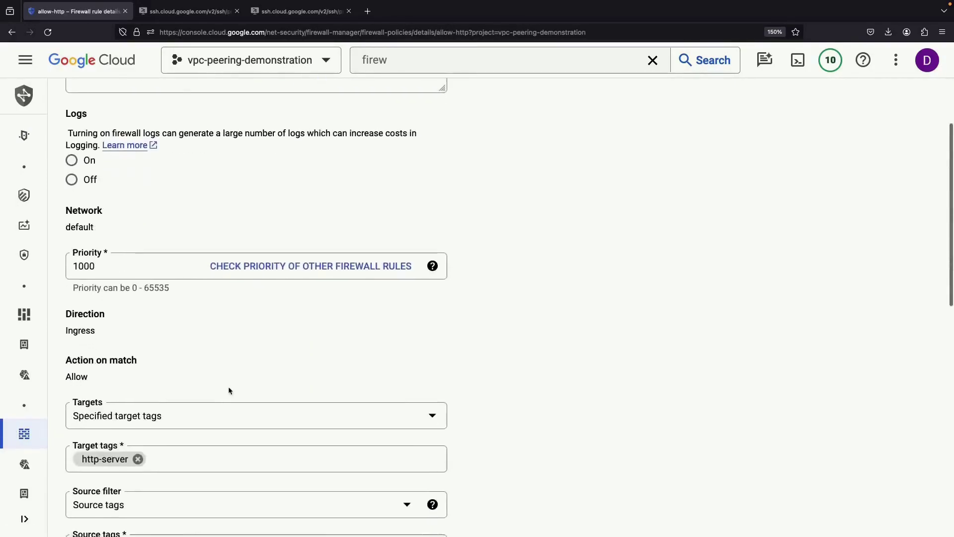
click(136, 396)
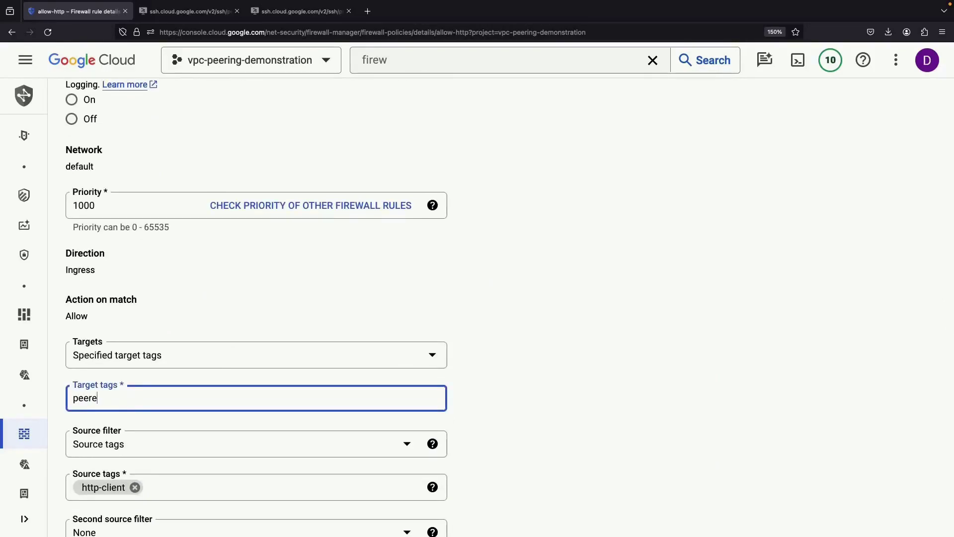
text(peered-http-server)
key(Return)
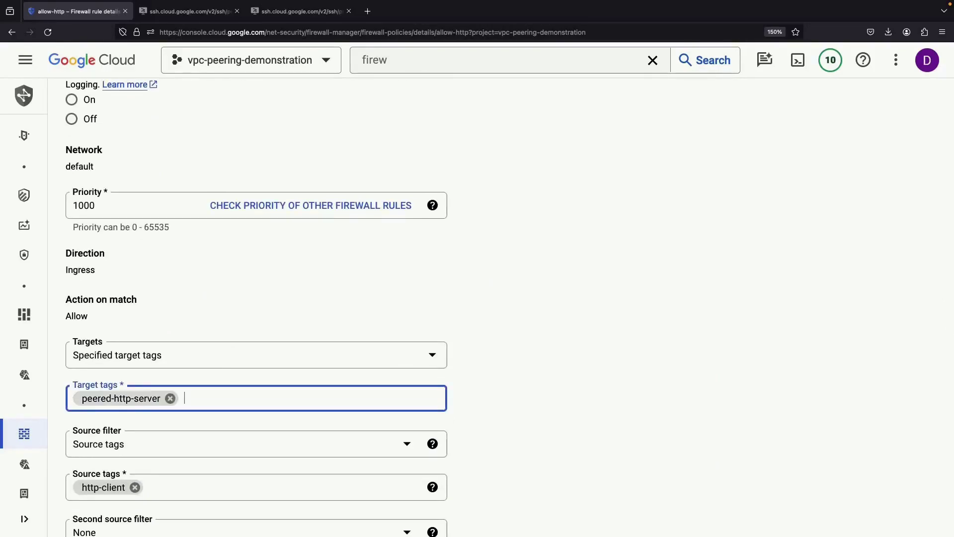
- Replace the rule's source tag with peered-http-client and save the updated firewall rule
click(135, 487)
text(peered-http-client)
key(Return)
scroll(158, 482, down, 10)
click(97, 471)
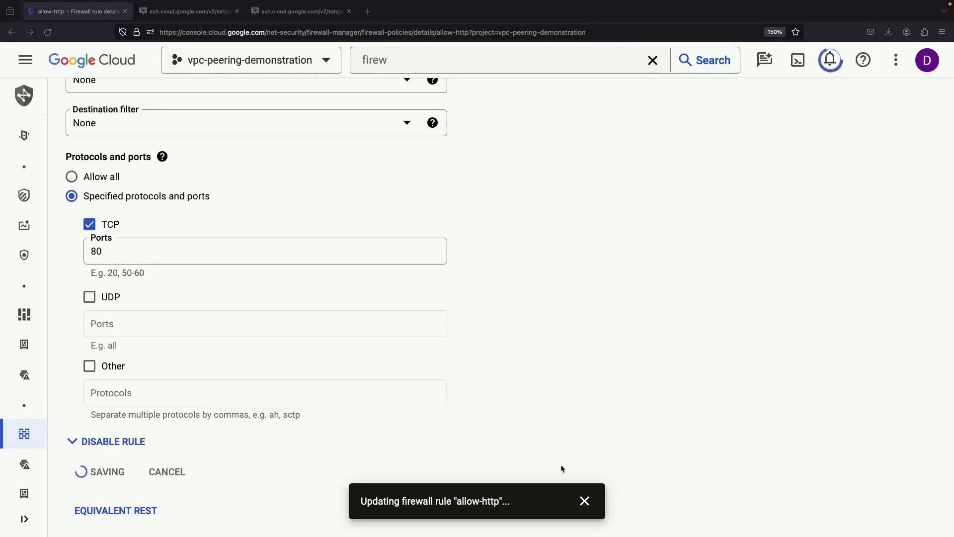
click(584, 500)
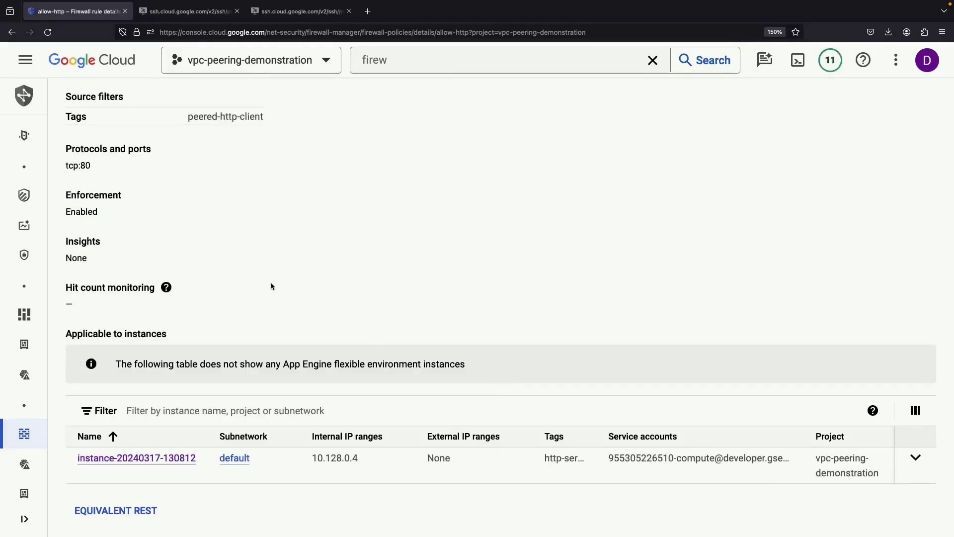
- Return to the firewall rule list, delete the default-allow-http rule and check the remaining rules
scroll(267, 282, up, 8)
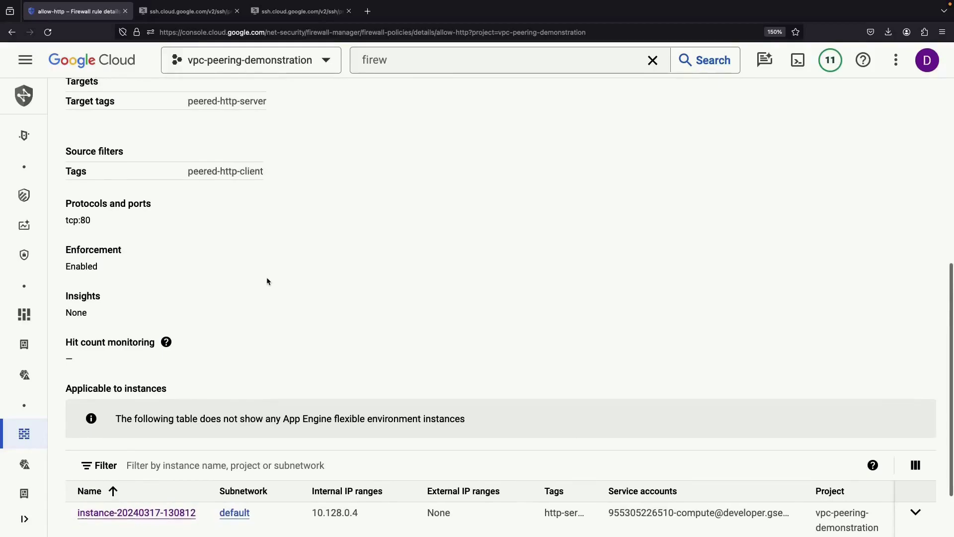
click(69, 95)
scroll(161, 261, down, 5)
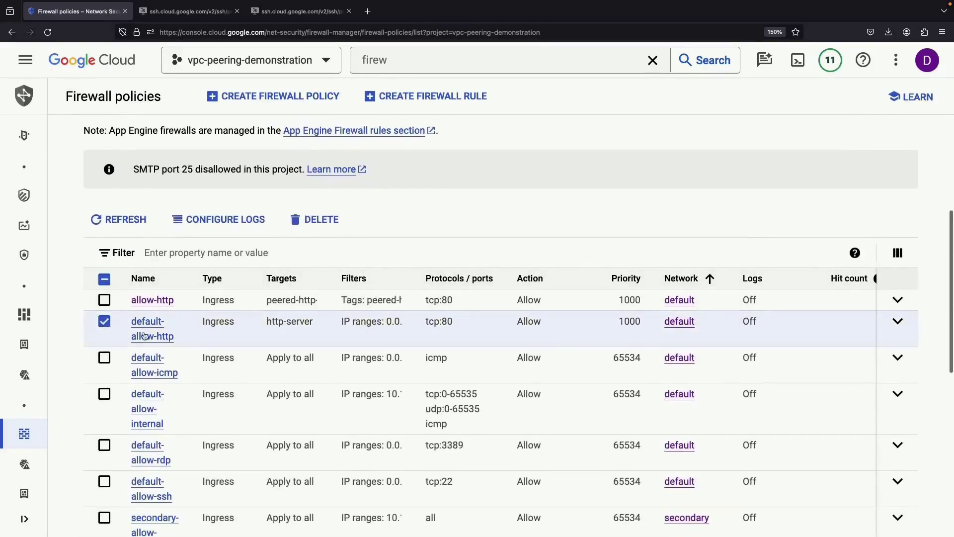
click(318, 219)
click(592, 336)
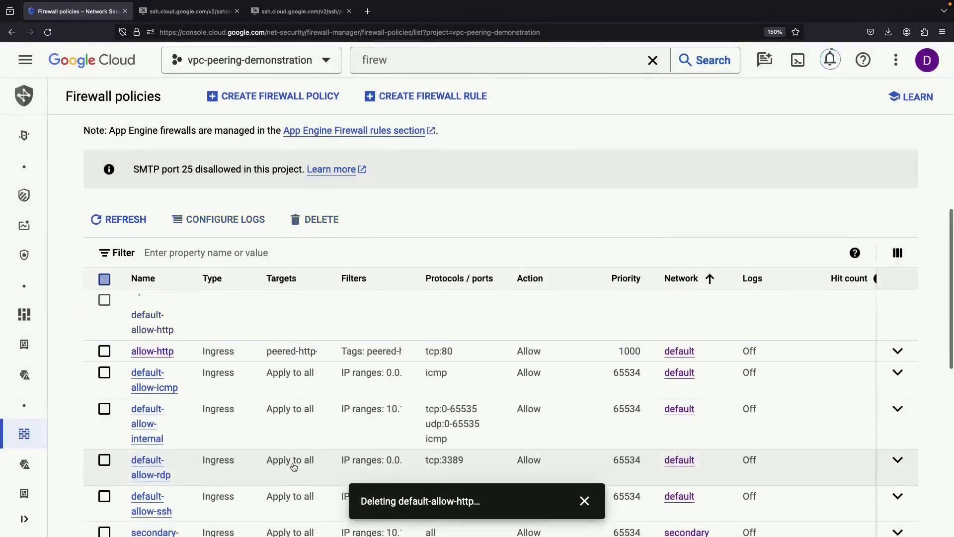
scroll(290, 457, down, 2)
scroll(277, 392, down, 2)
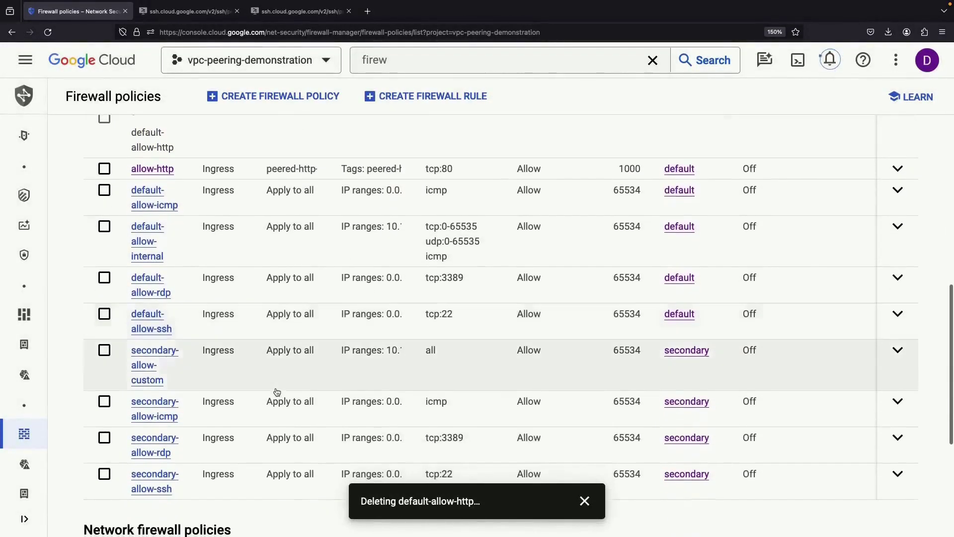
scroll(277, 392, up, 3)
click(54, 75)
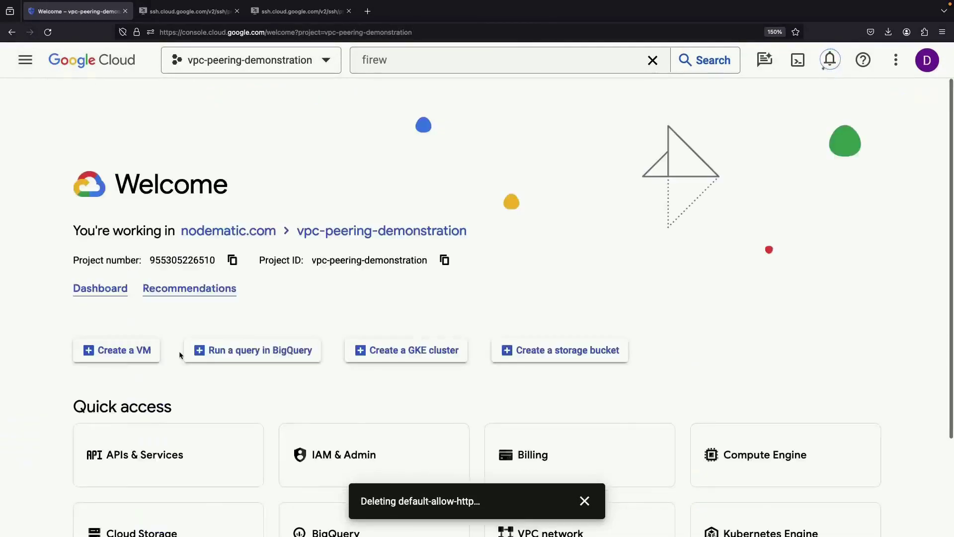
scroll(261, 497, down, 2)
click(588, 504)
click(750, 340)
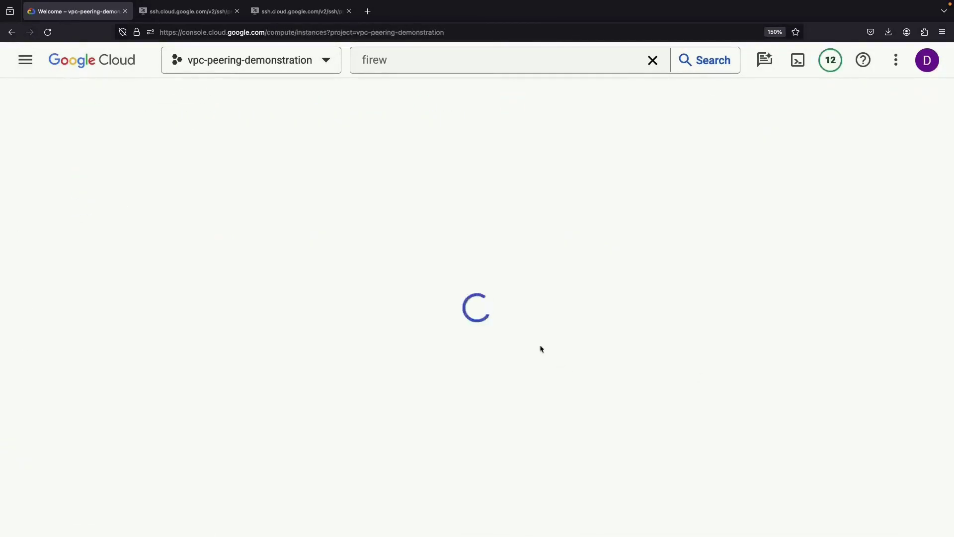
click(202, 242)
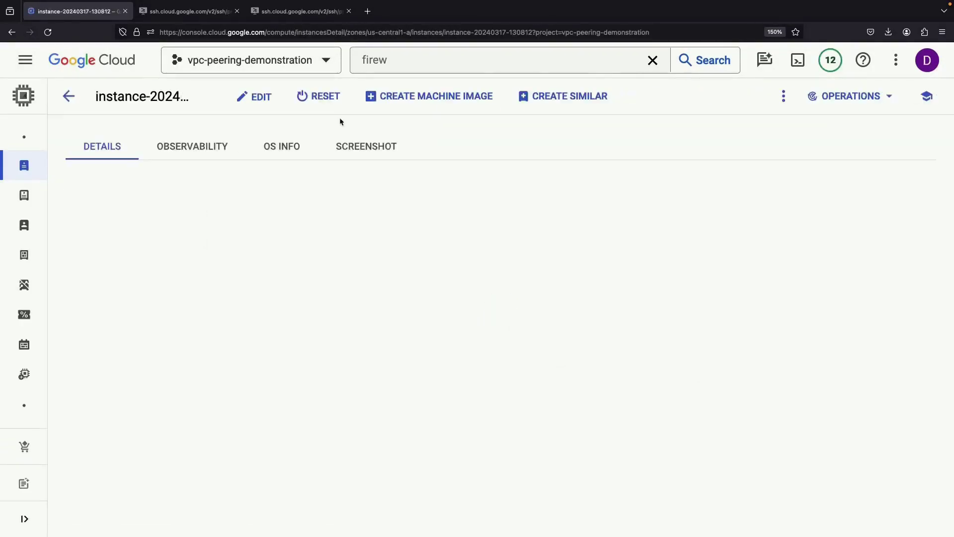
click(276, 107)
- Disallow HTTP traffic for the instance, set its network tag to peered-http-server and save the changes
scroll(249, 457, down, 10)
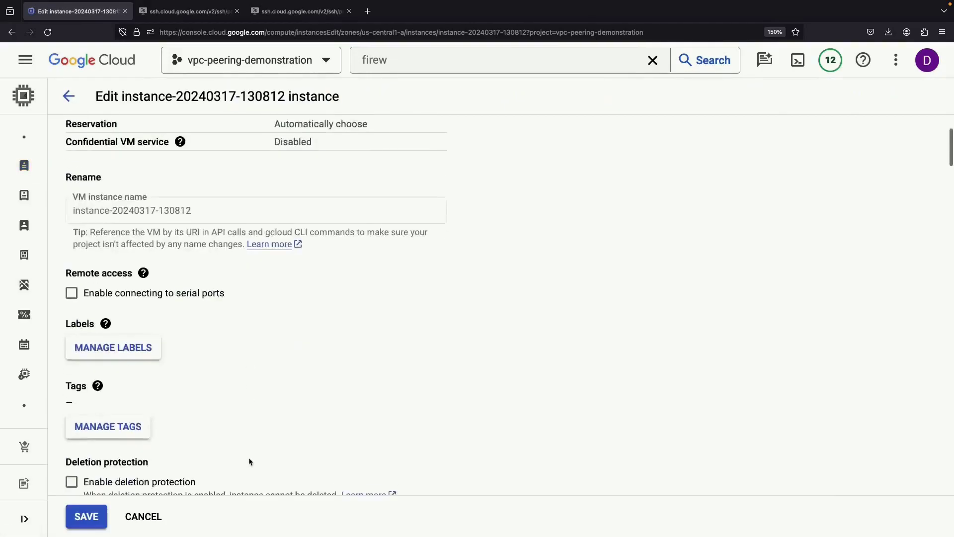
scroll(249, 457, down, 10)
click(119, 344)
click(128, 446)
text(peered-http-server)
key(Return)
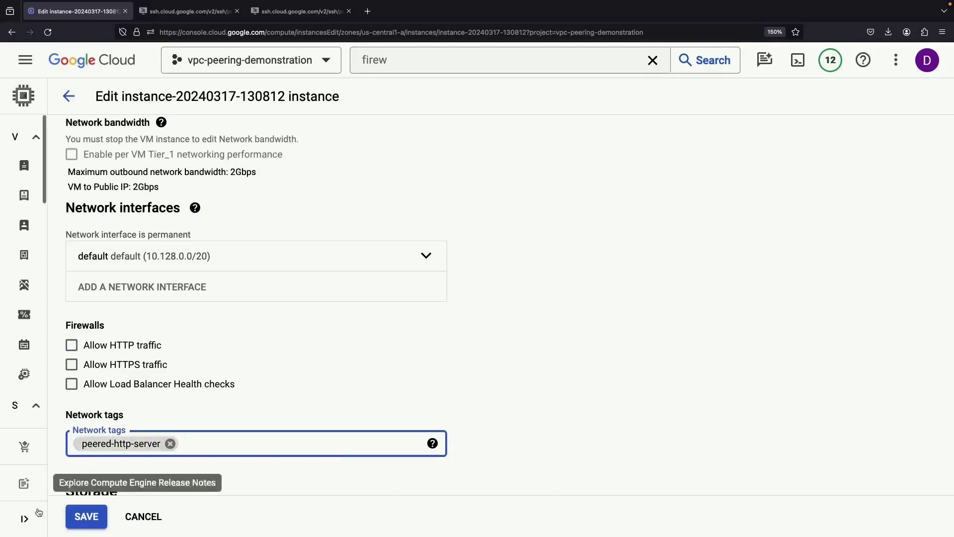
click(96, 518)
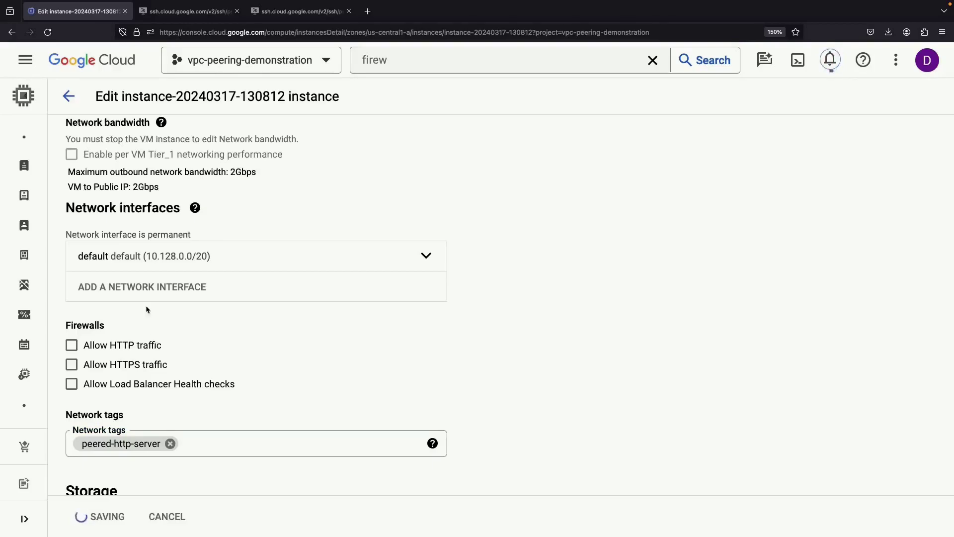
click(68, 95)
click(41, 161)
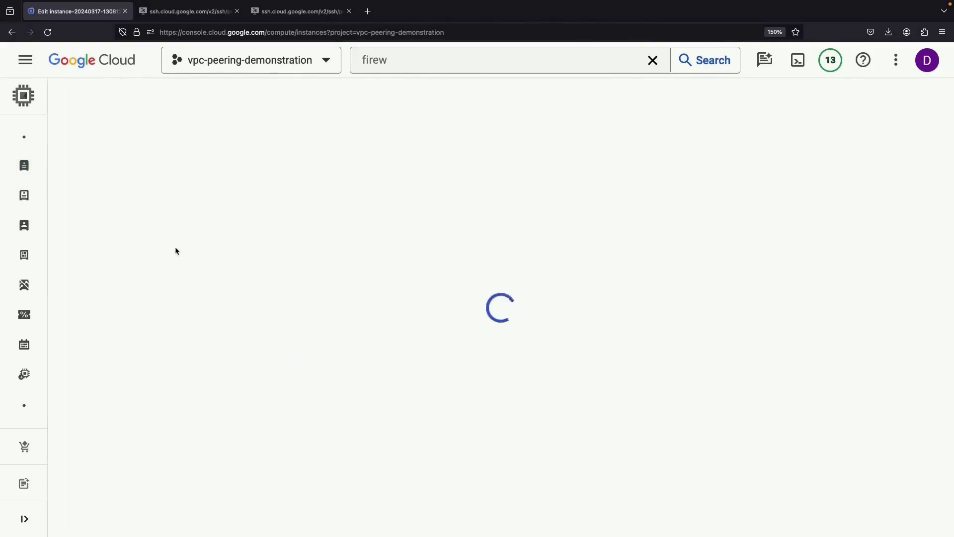
click(197, 265)
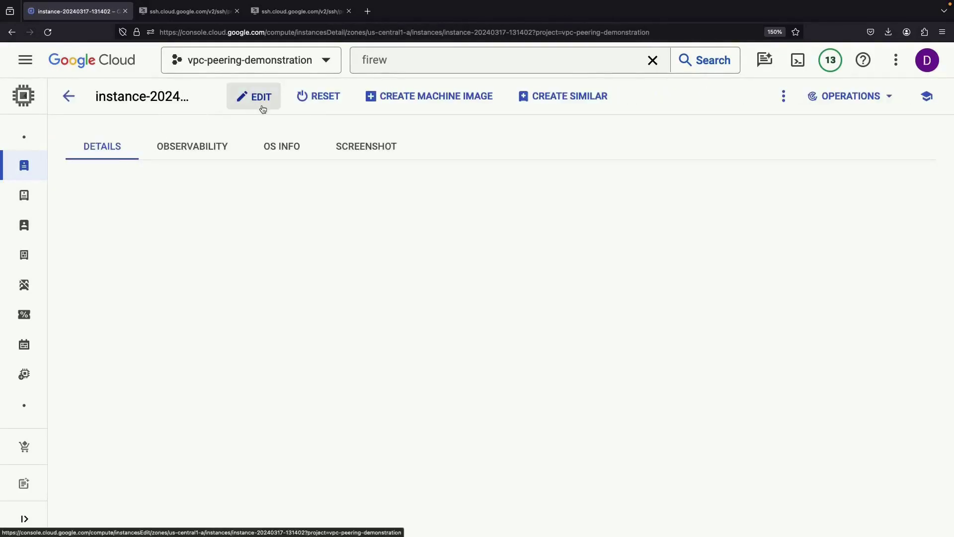
click(259, 97)
scroll(232, 403, down, 8)
scroll(232, 401, down, 10)
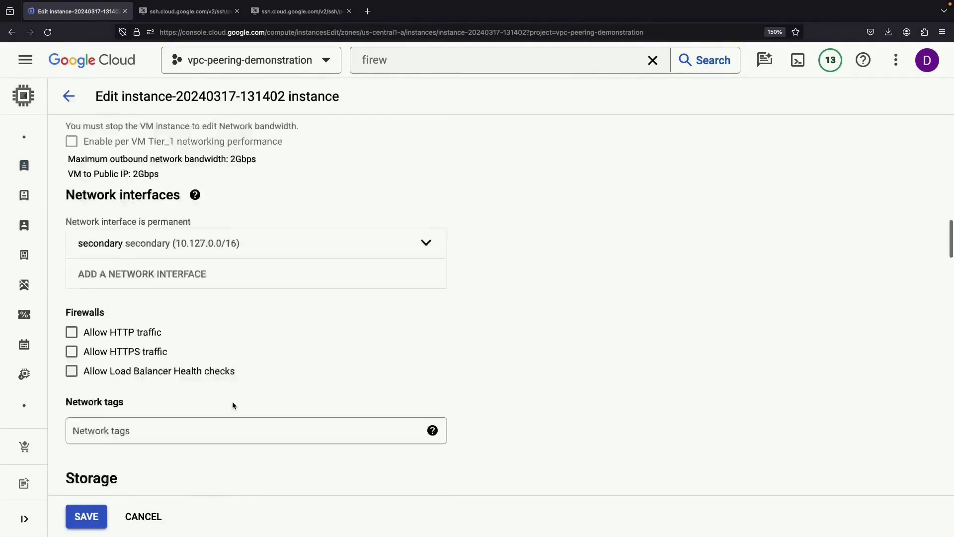
- Add the network tag peered-http-client to the instance, save the changes and return to the VM instance list
click(225, 380)
text(peered-http-client)
key(Return)
click(90, 514)
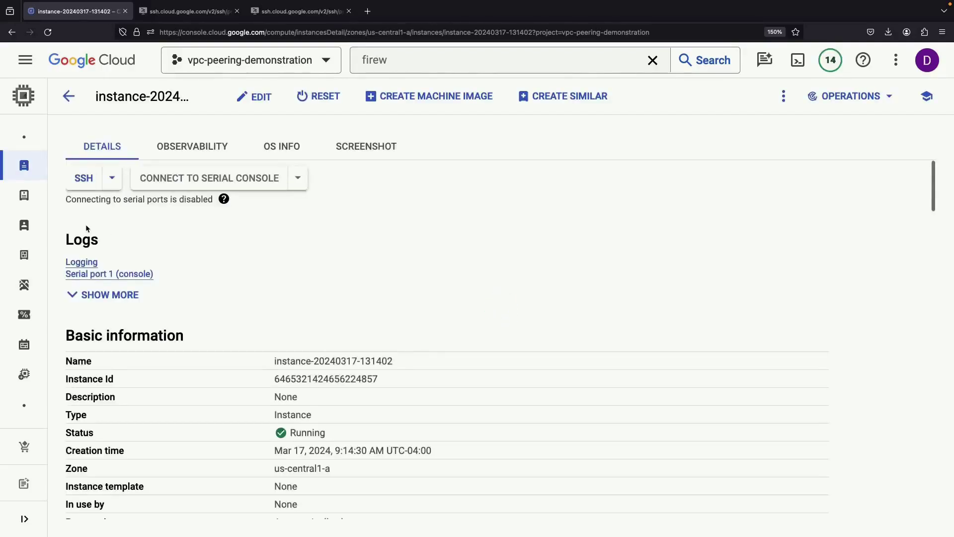
click(34, 171)
key(ctrl+Tab)
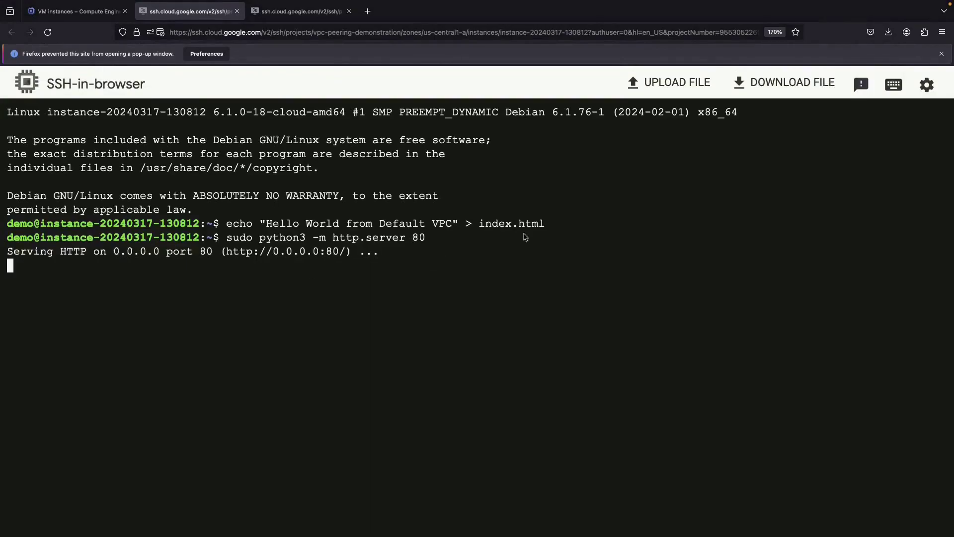
key(ctrl+Tab)
key(Up)
key(Return)
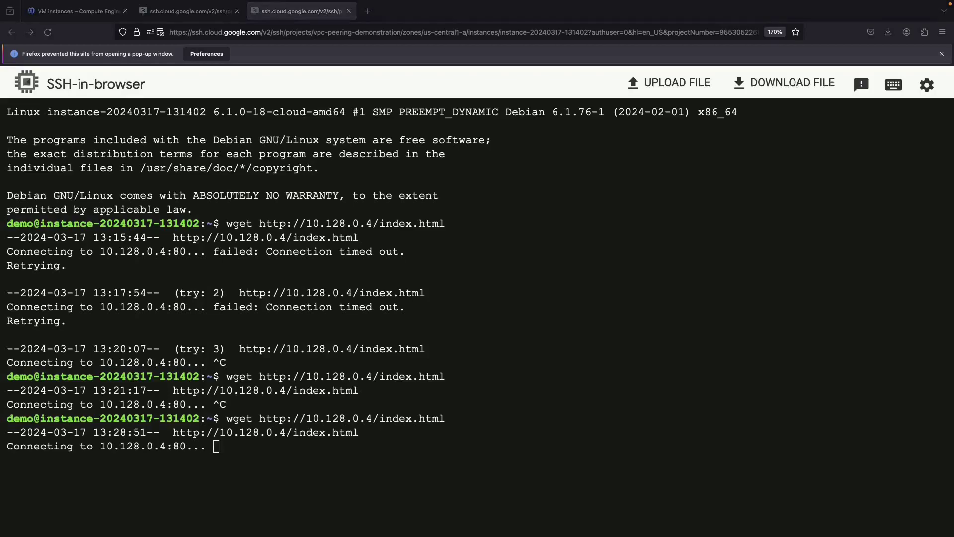
key(ctrl+c)
key(Up)
key(Return)
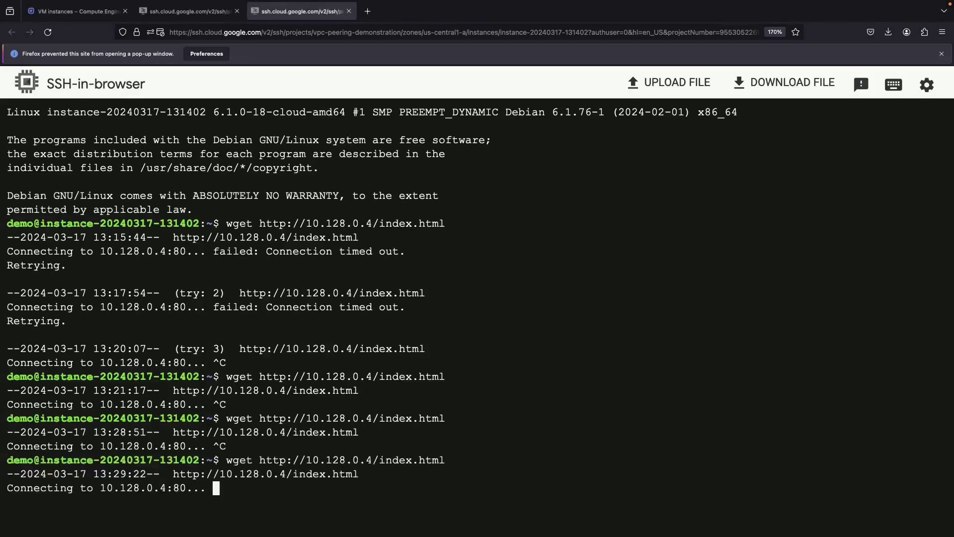
key(ctrl+c)
key(Up)
key(Return)
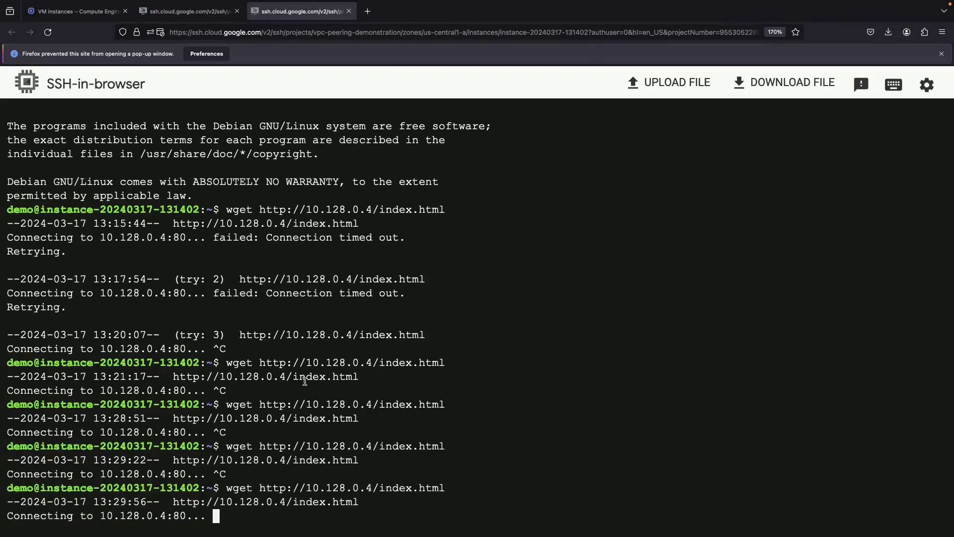
key(ctrl+c)
- Switch back to the cloud console, search for connectivity and open Connectivity Tests
click(84, 18)
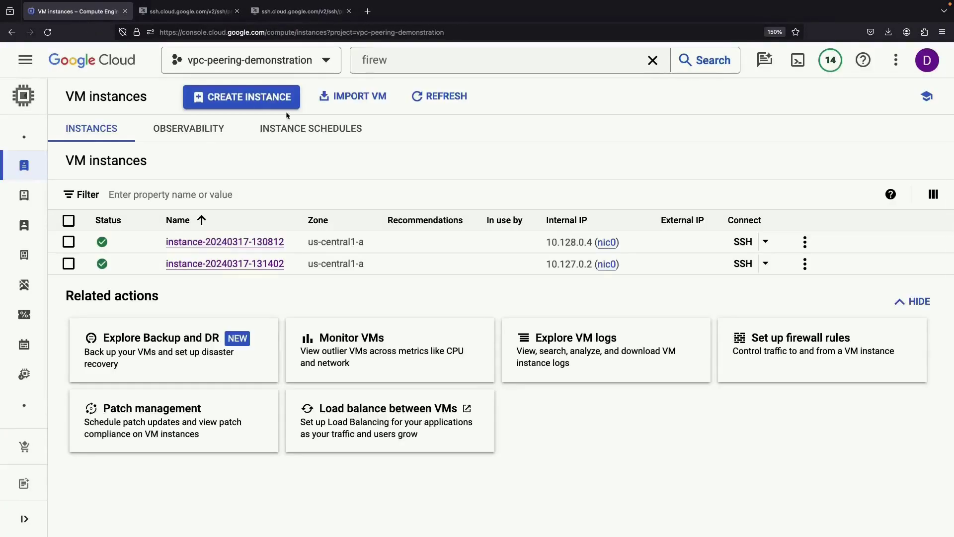
click(377, 59)
key(super+a)
text(connectiv)
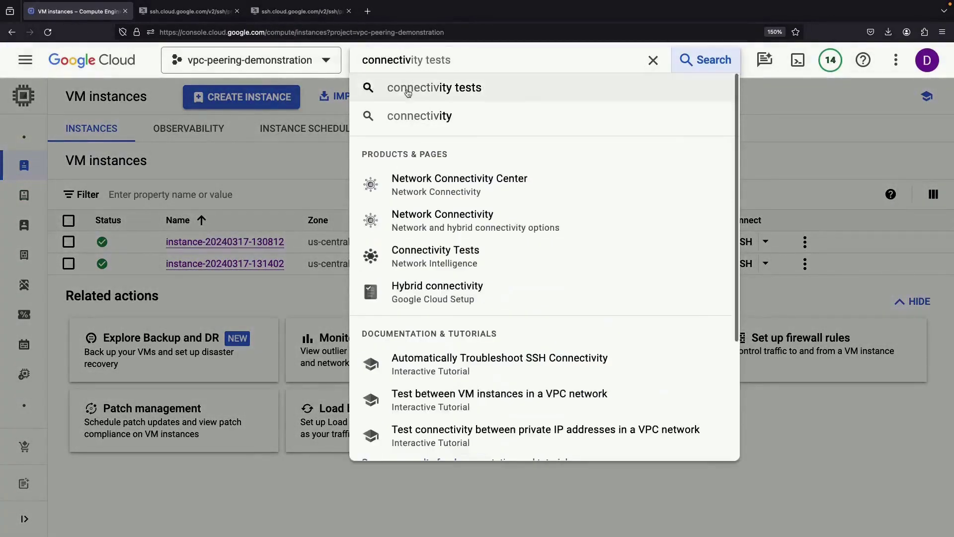
click(459, 253)
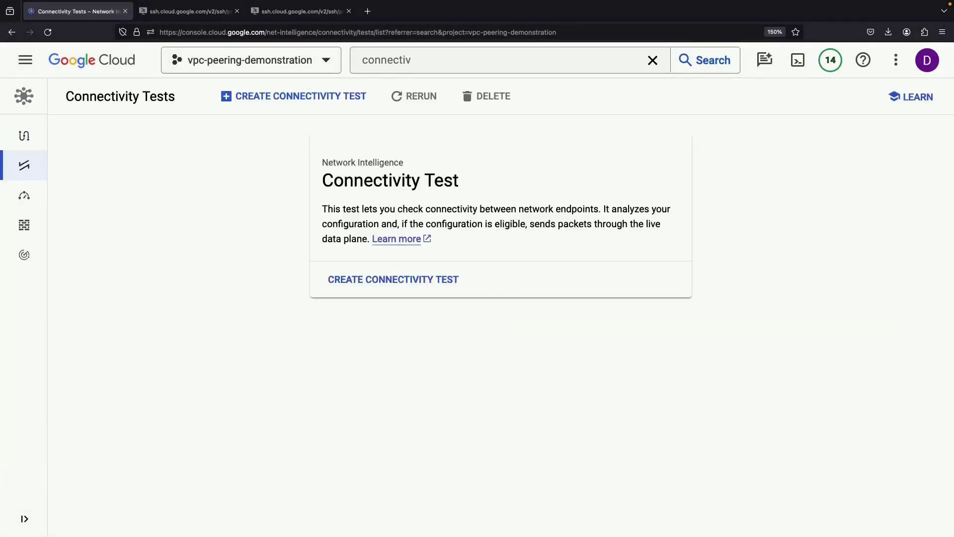
- Enable the Network Management API for the project and start a new connectivity test named demonstration
click(393, 279)
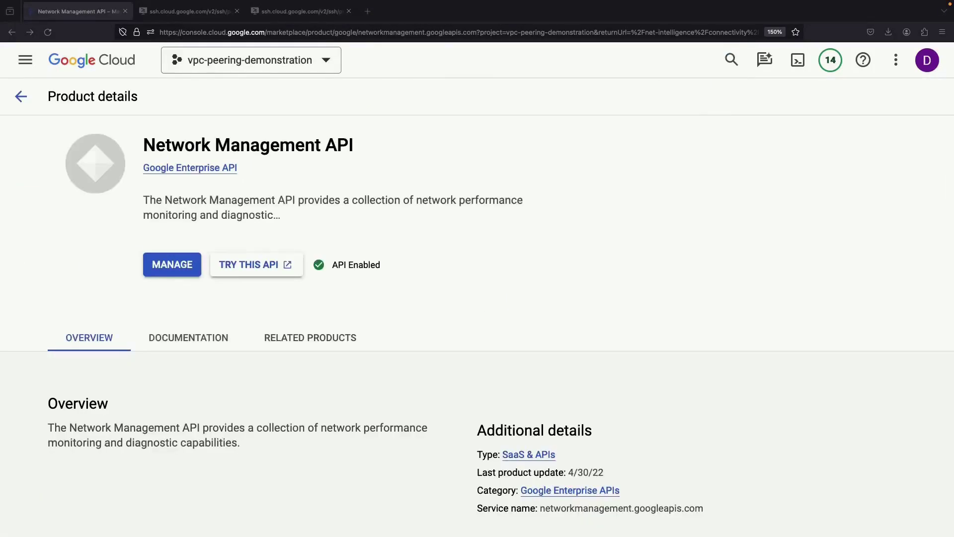
click(12, 31)
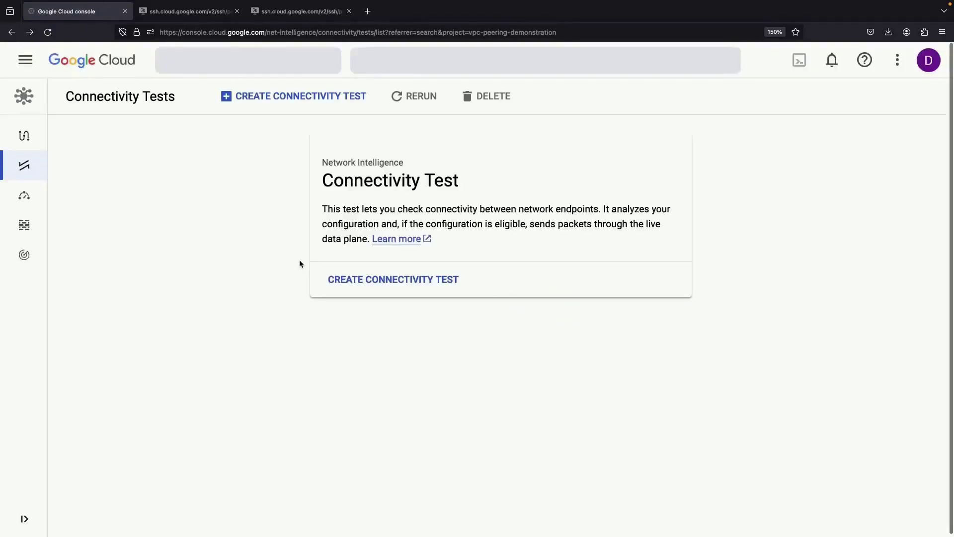
click(288, 96)
click(255, 154)
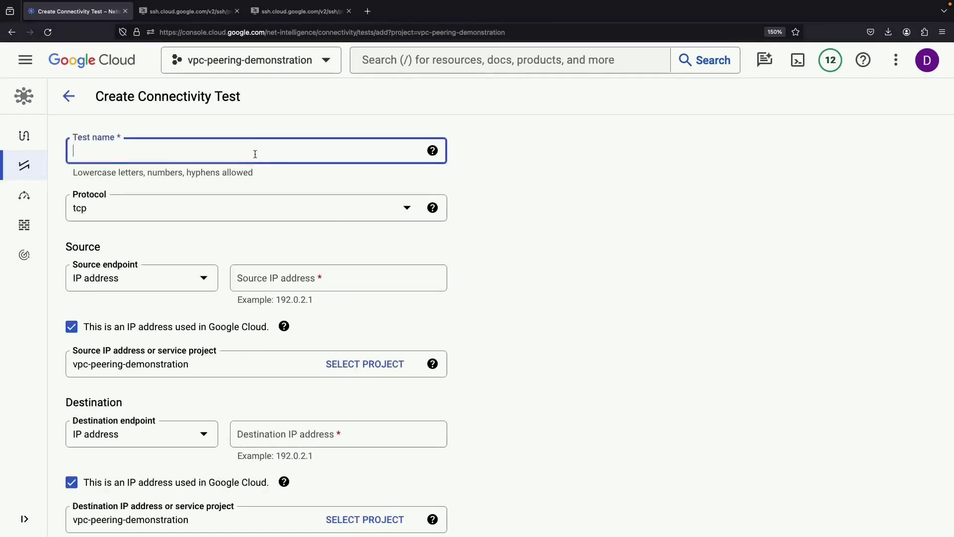
text(demonstration)
- Set the test's source IP address to 10.127.0.2 and its source network to secondary (vpc-peering-demonstration)
scroll(229, 219, down, 2)
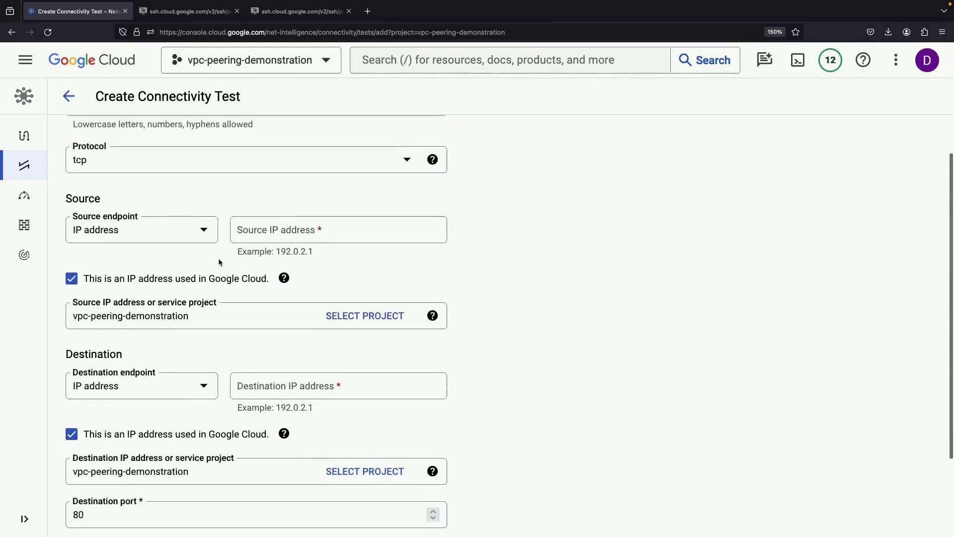
click(273, 230)
text(10.127.0.2)
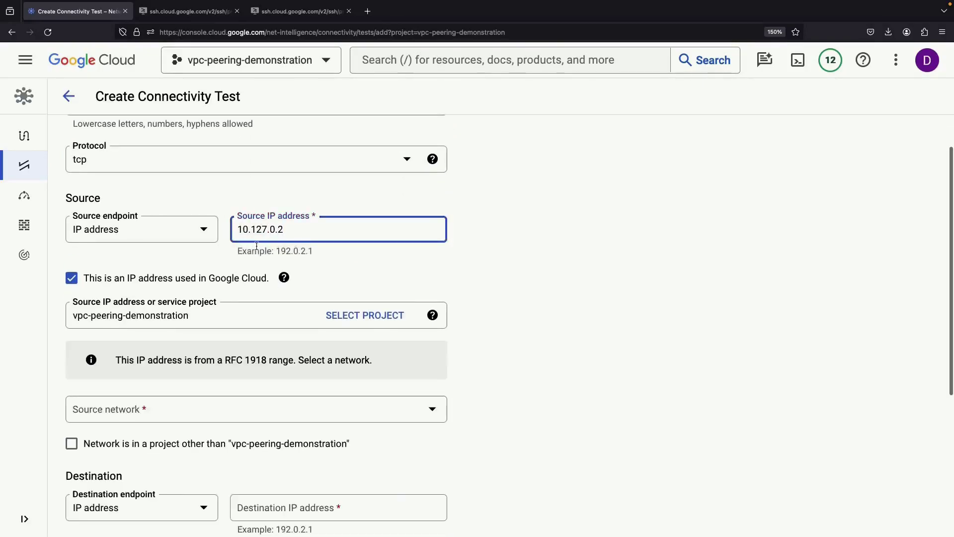
scroll(259, 273, down, 2)
click(239, 357)
click(197, 469)
scroll(198, 472, down, 3)
- Set the test's destination IP address to 10.128.0.4, keeping destination port 80
click(271, 374)
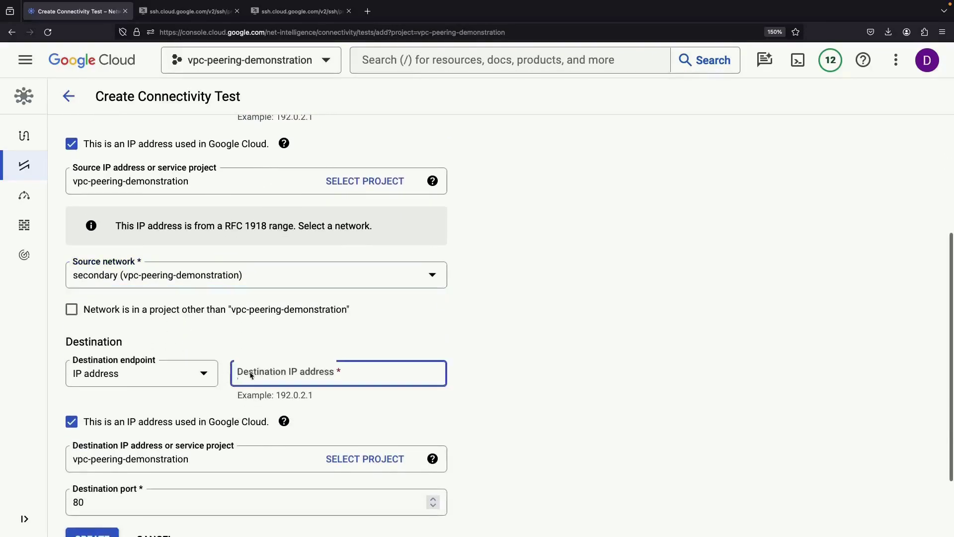
text(128.0.4)
scroll(189, 391, down, 3)
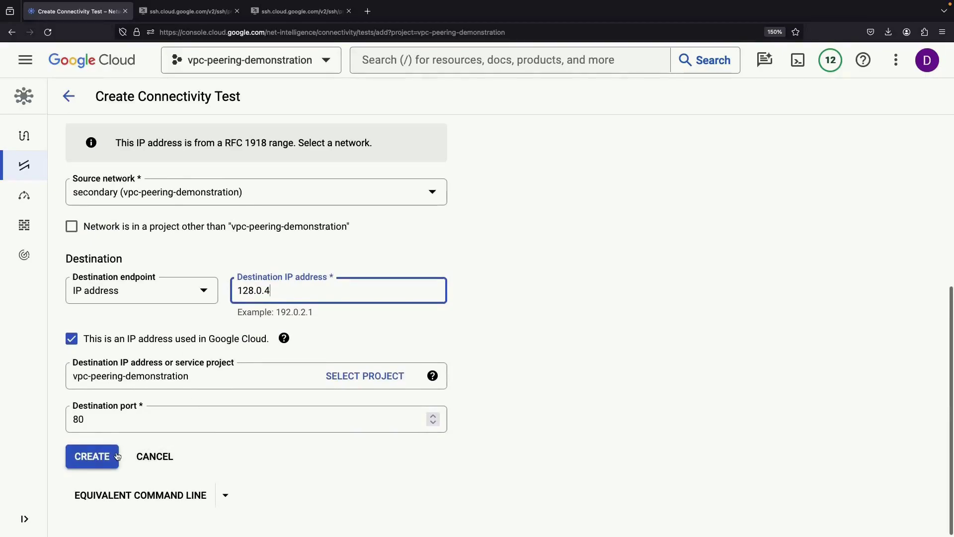
click(108, 460)
scroll(197, 348, down, 5)
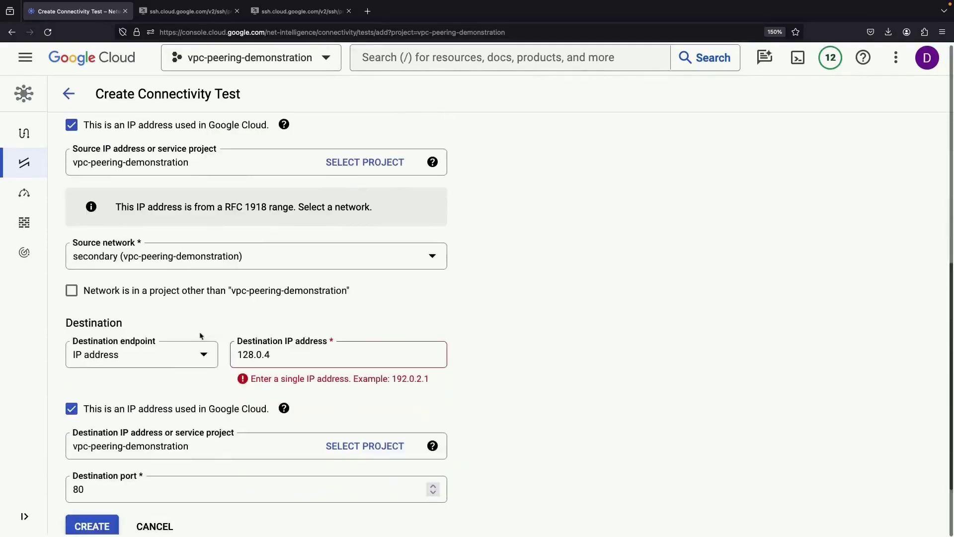
click(243, 354)
text(10.)
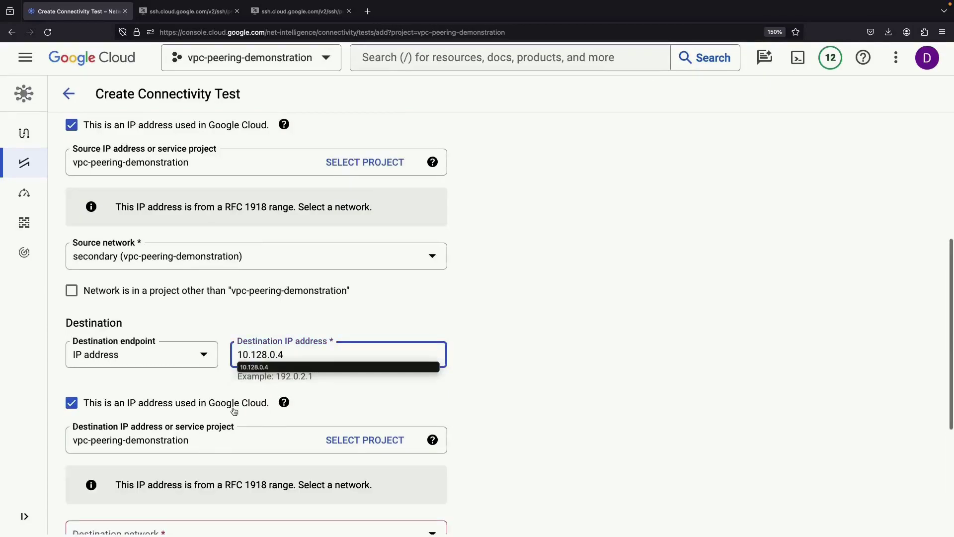
- Select default as the destination network and create the connectivity test
scroll(298, 398, down, 3)
click(333, 455)
click(187, 420)
click(100, 465)
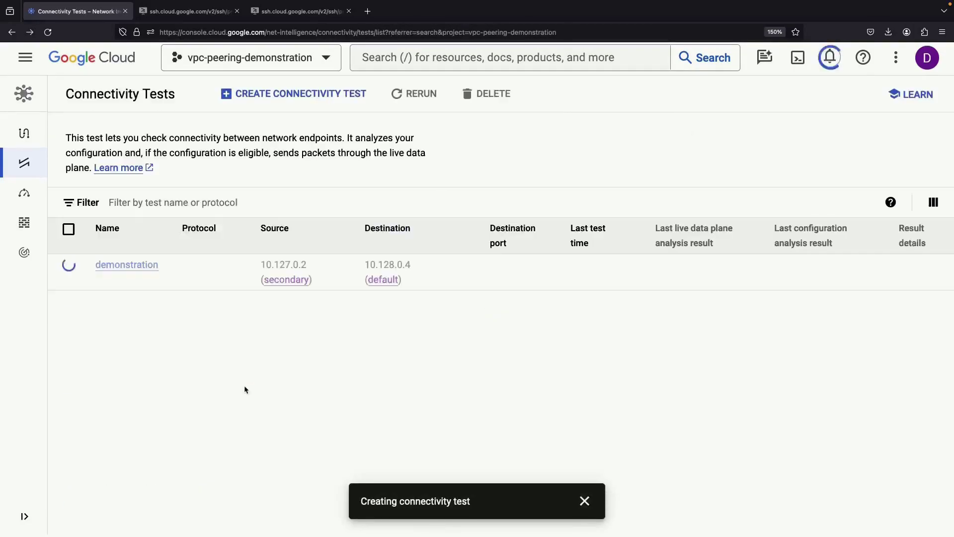
click(584, 501)
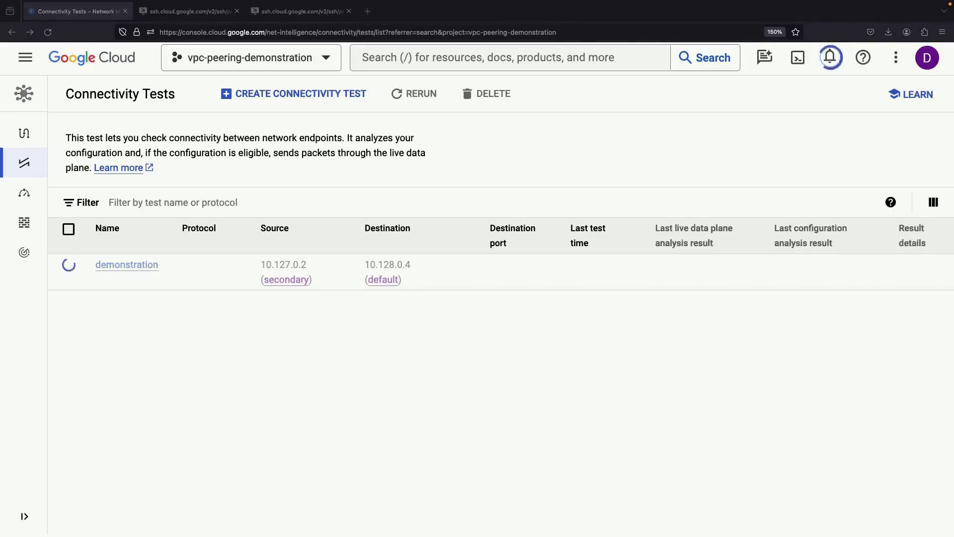
- Examine the demonstration test's result, expanding the peering subnet route, the destination VM instance and the default ingress firewall rule, and close it
click(913, 264)
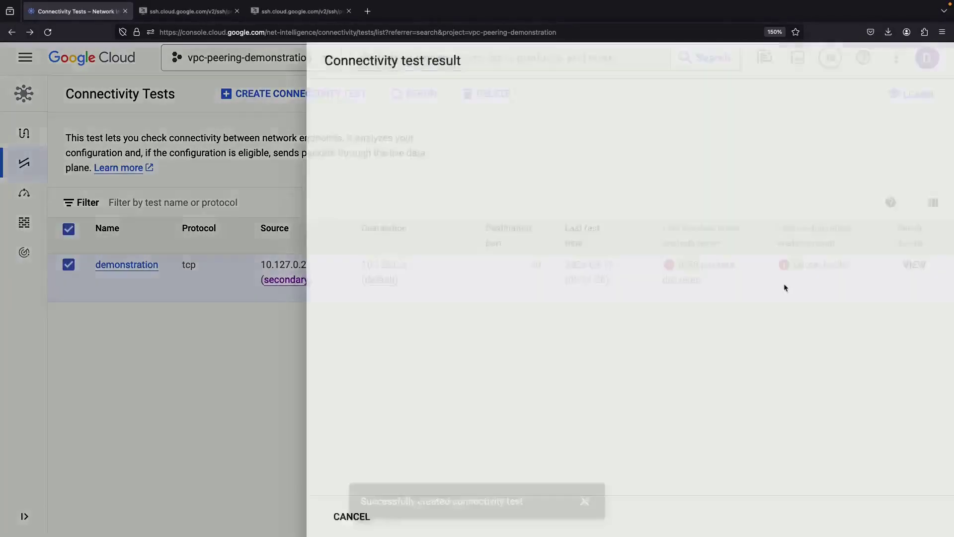
scroll(688, 343, down, 5)
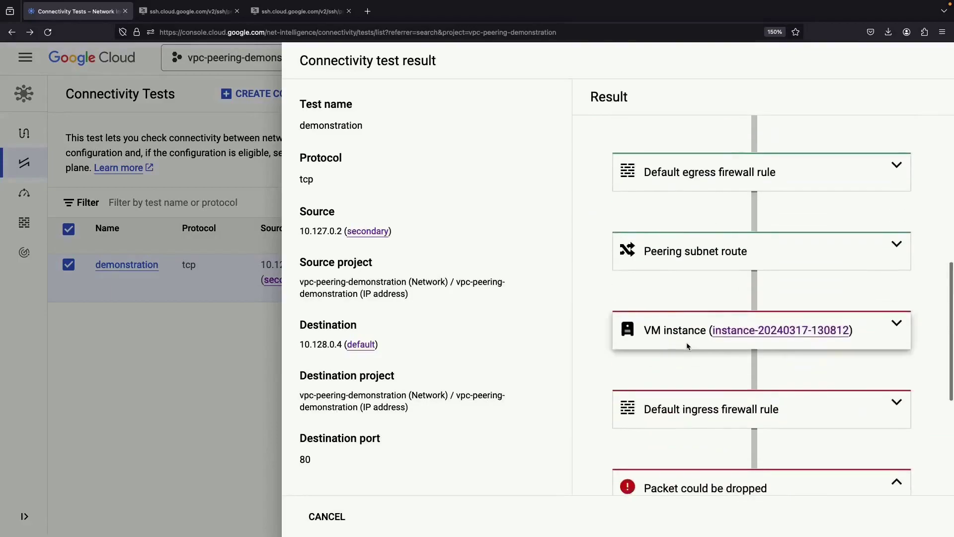
scroll(687, 345, up, 3)
scroll(845, 348, down, 2)
click(897, 374)
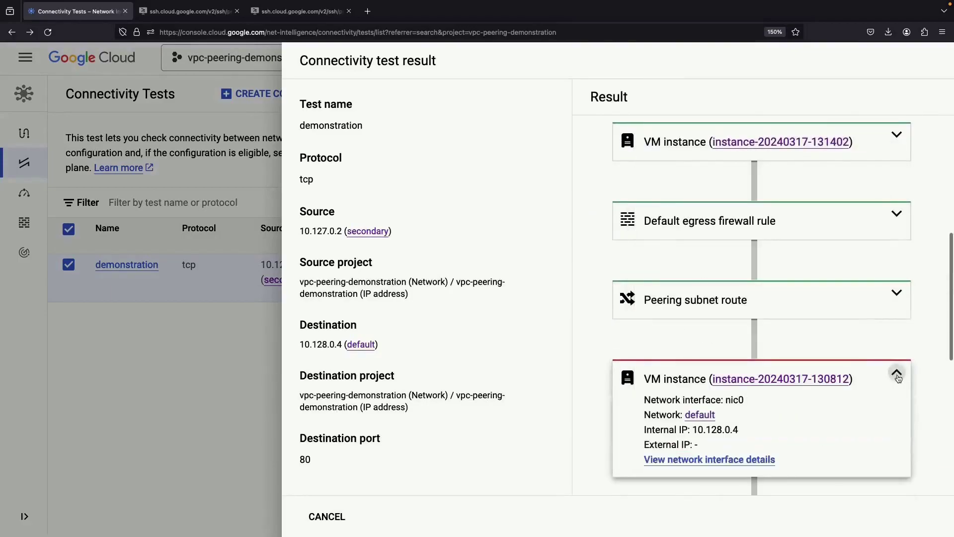
click(897, 293)
scroll(849, 341, down, 5)
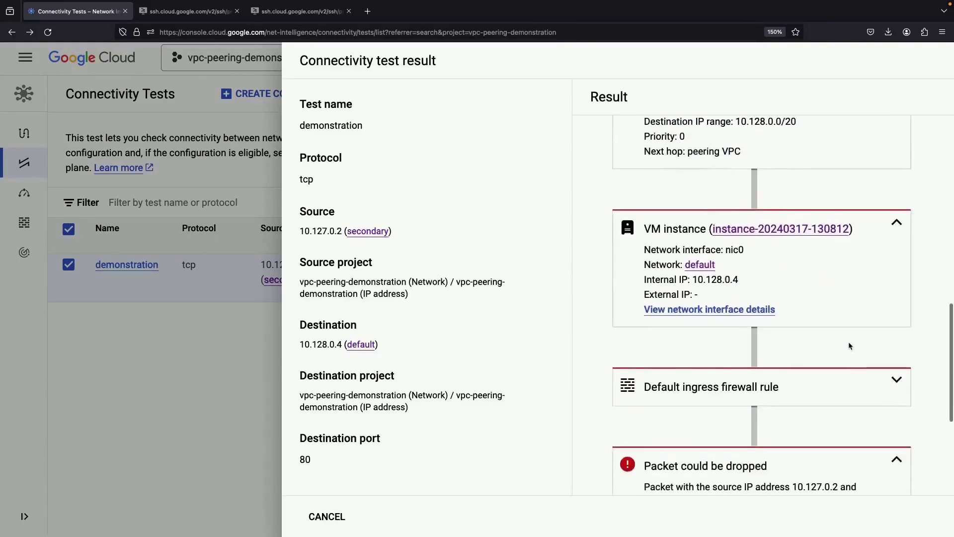
scroll(849, 345, down, 1)
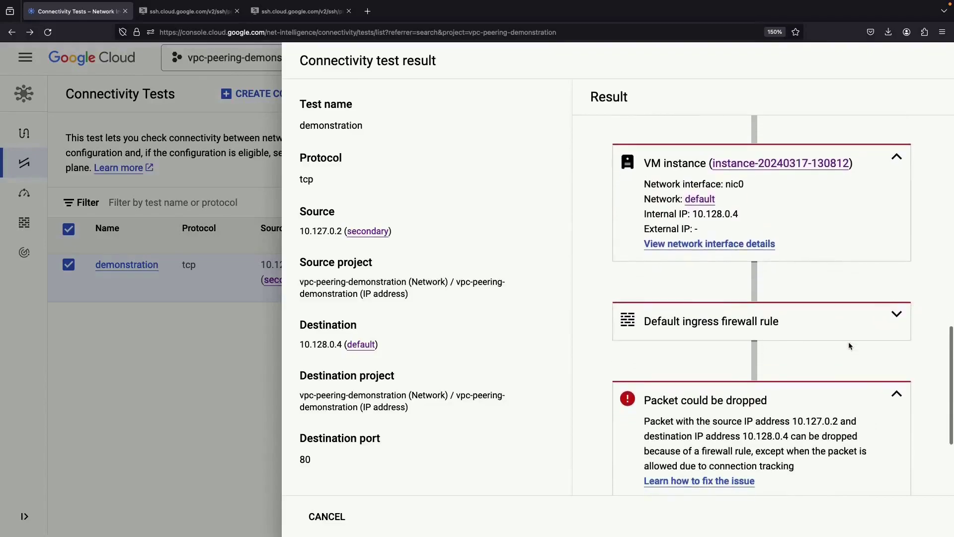
click(898, 296)
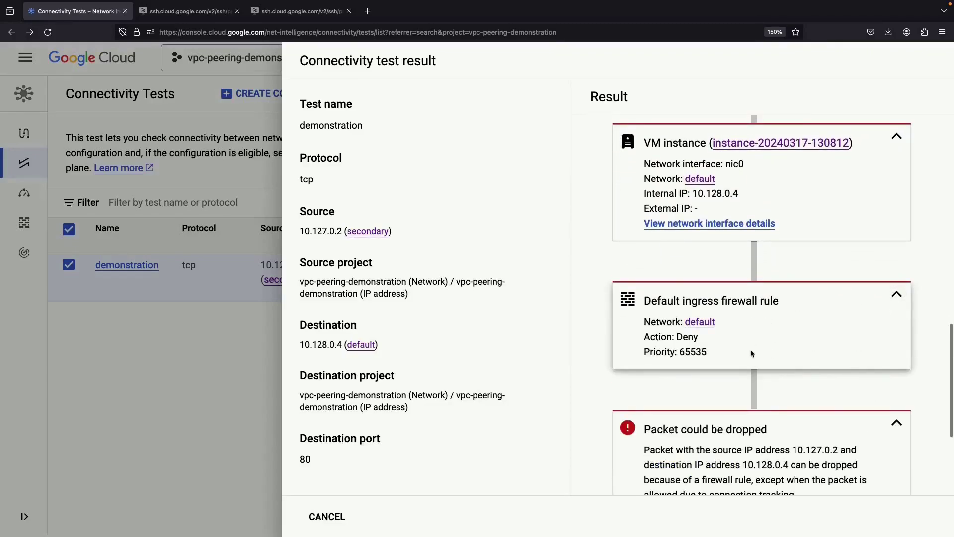
scroll(745, 324, up, 1)
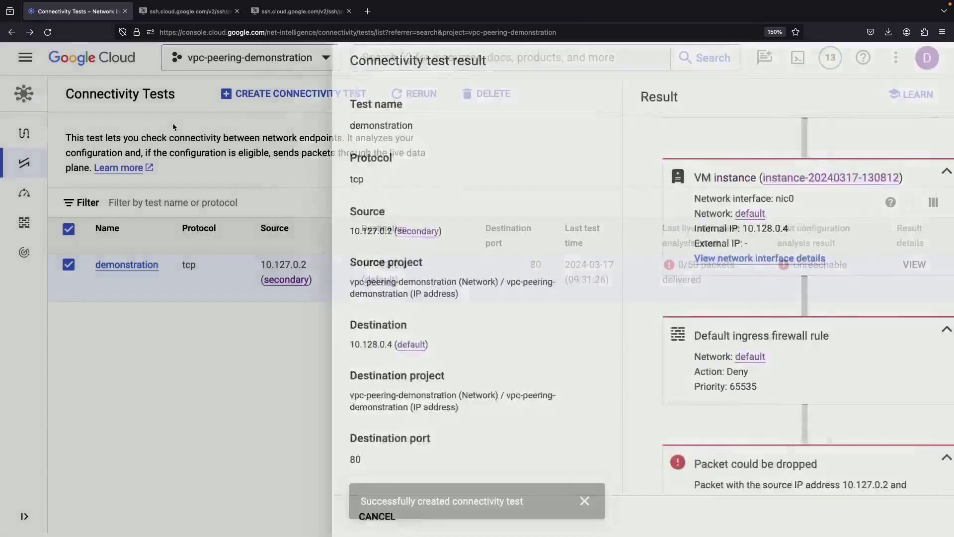
click(171, 140)
- Go to the VPC network firewall rules from the console's welcome page and open the allow-http rule for editing
click(100, 59)
scroll(511, 415, down, 1)
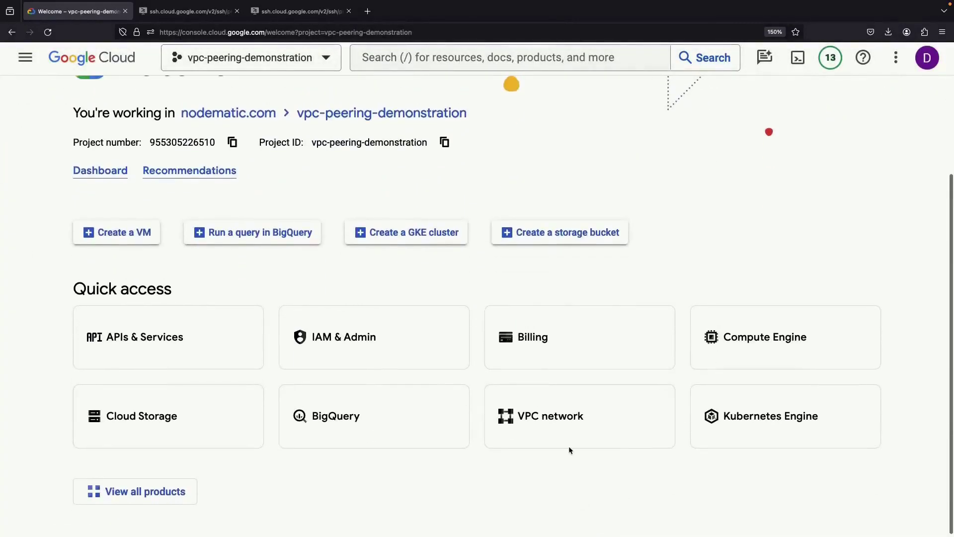
click(561, 425)
mouse_move(20, 279)
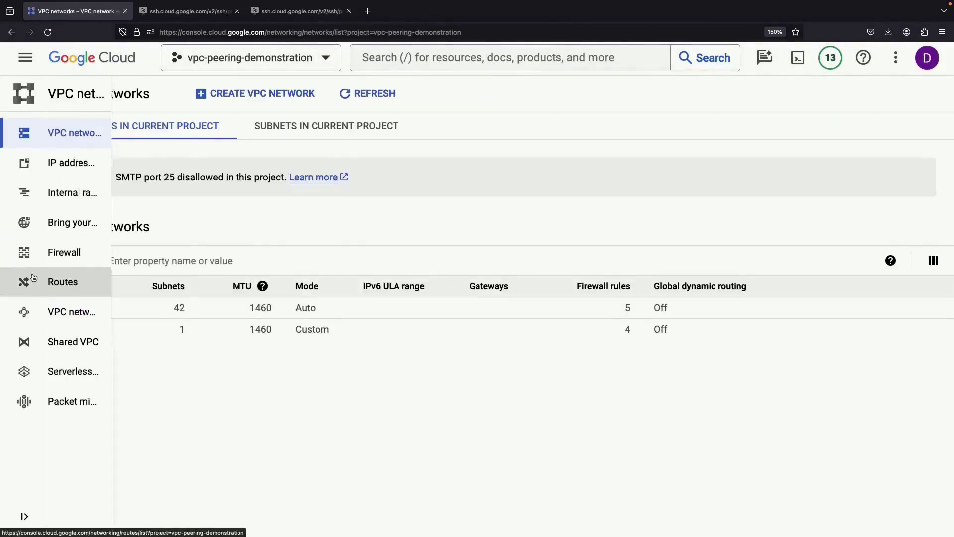
click(60, 254)
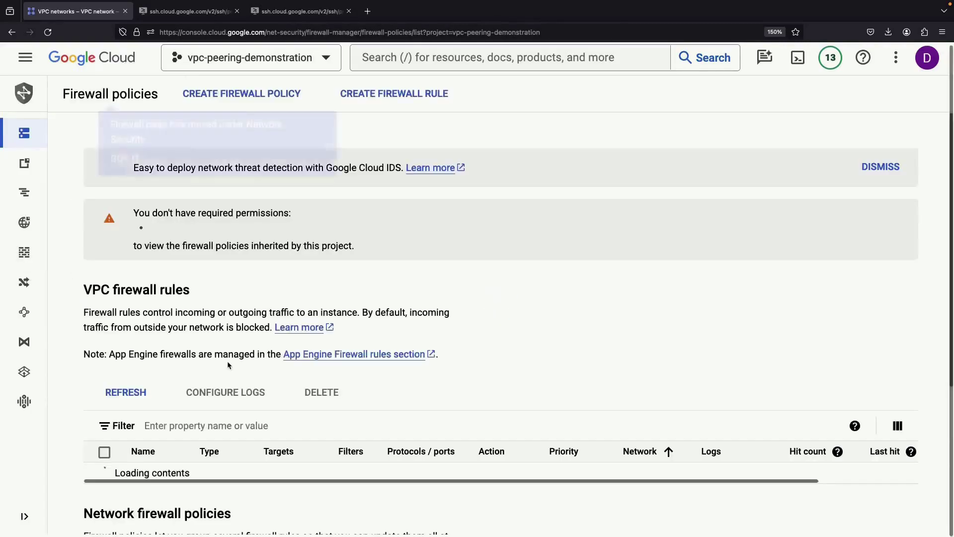
scroll(239, 427, down, 5)
click(155, 274)
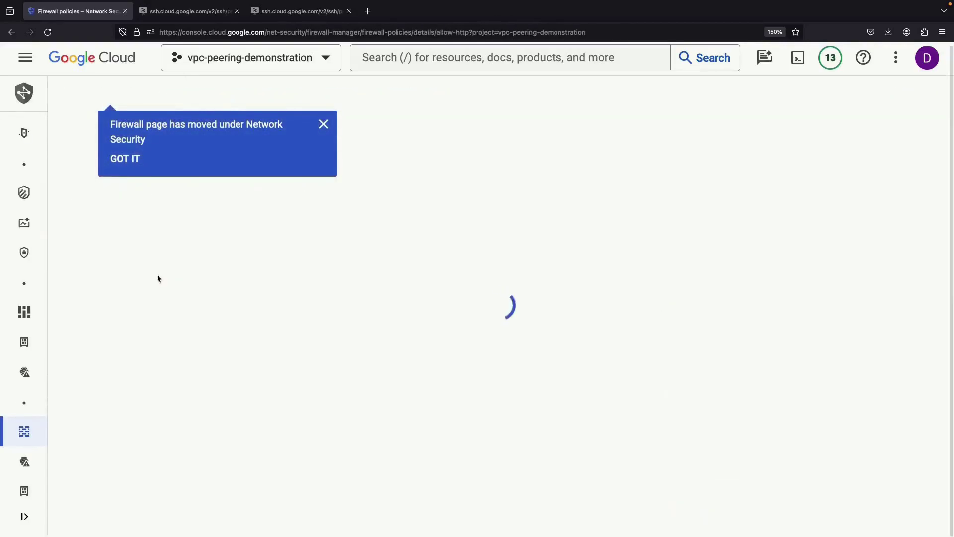
click(281, 95)
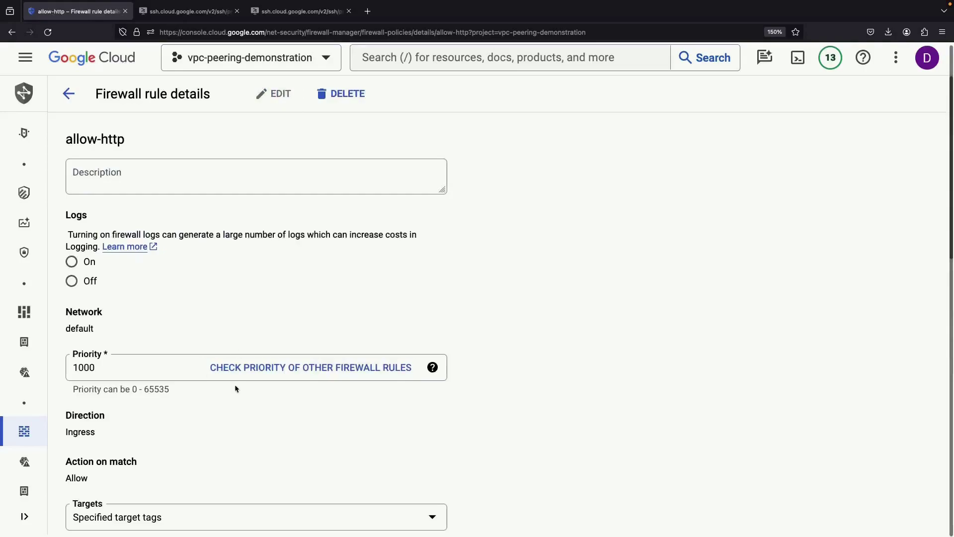
- Set the allow-http rule's targets to all instances in the network
scroll(238, 368, down, 5)
click(179, 254)
scroll(145, 218, up, 1)
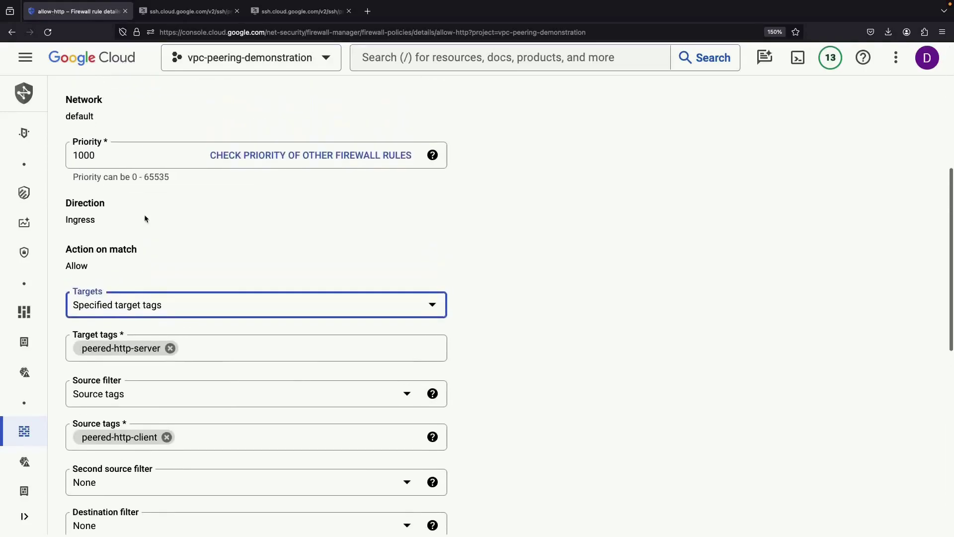
click(142, 526)
click(139, 302)
click(145, 311)
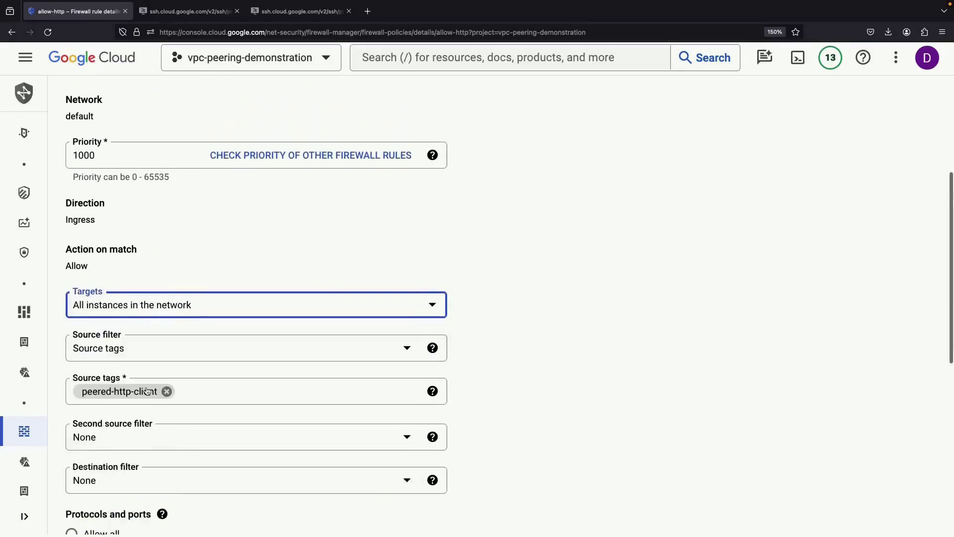
- Remove the peered-http-client source tag and change the rule's source filter to IPv4 ranges
scroll(147, 390, down, 1)
click(168, 338)
click(142, 302)
click(141, 304)
- Add 10.127.0.2/32 as the rule's source IPv4 range
click(144, 341)
text(10.)
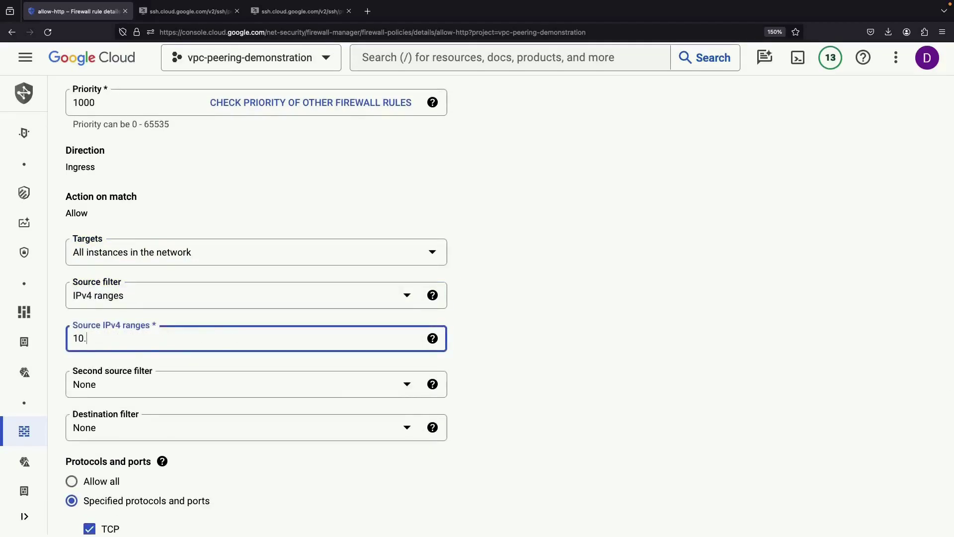
text(127.0.)
click(172, 337)
key(BackSpace)
text(12)
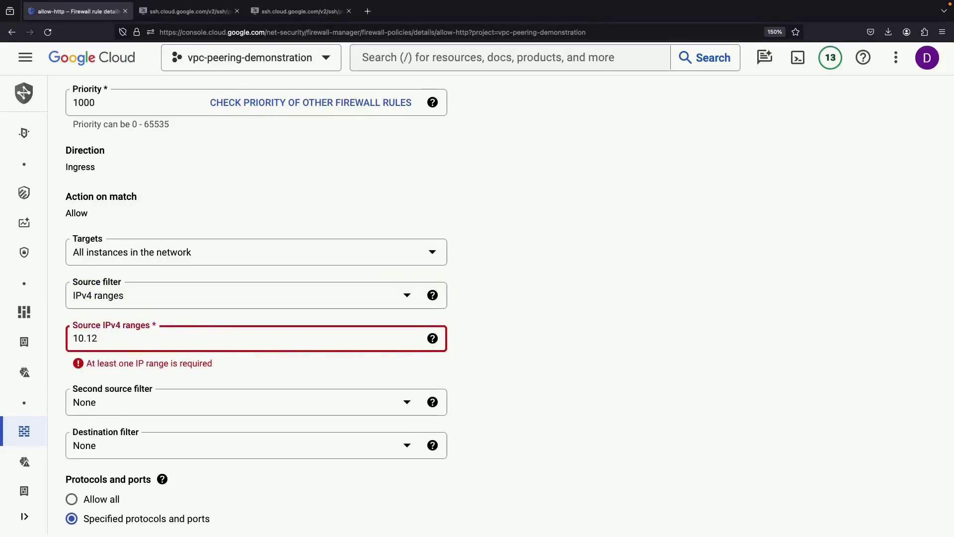
text(0.127.0.2/32)
key(Return)
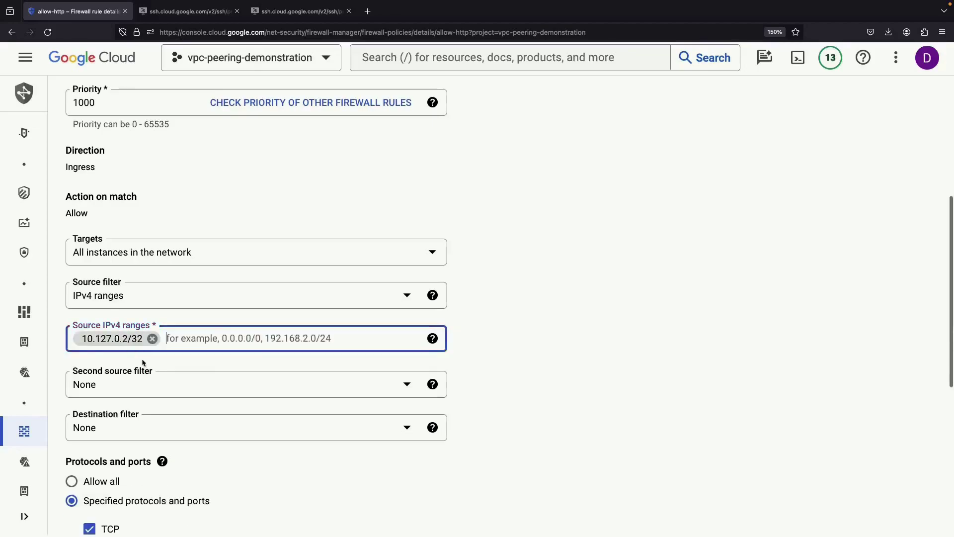
- Set the destination filter to IPv4 ranges and add 10.128.0.4/32 as the destination range
scroll(143, 356, down, 1)
click(126, 398)
click(126, 400)
text(128.0.4/)
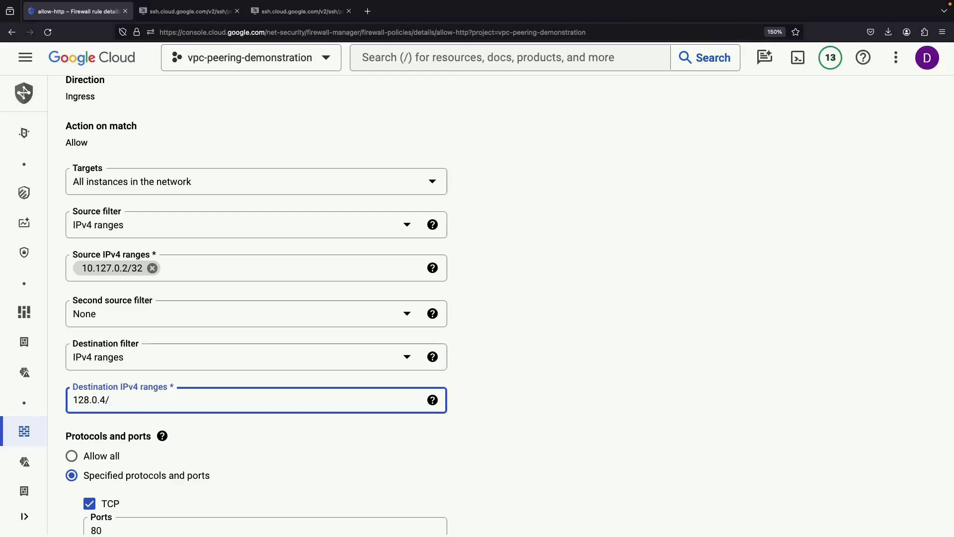
text(0.128.0.4/32)
key(Return)
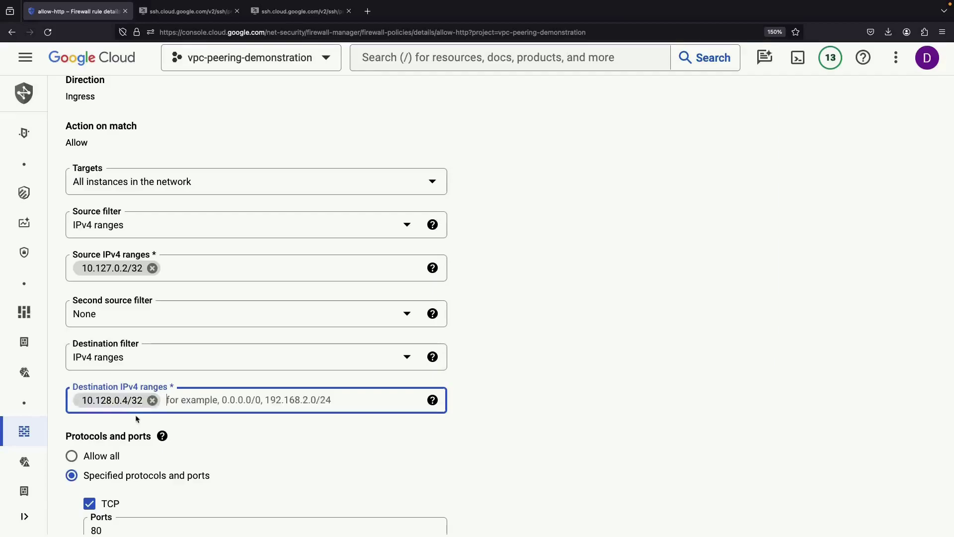
- Review the allow-http rule's remaining settings and save the rule
scroll(136, 419, down, 2)
scroll(136, 419, up, 2)
scroll(136, 419, down, 7)
click(96, 451)
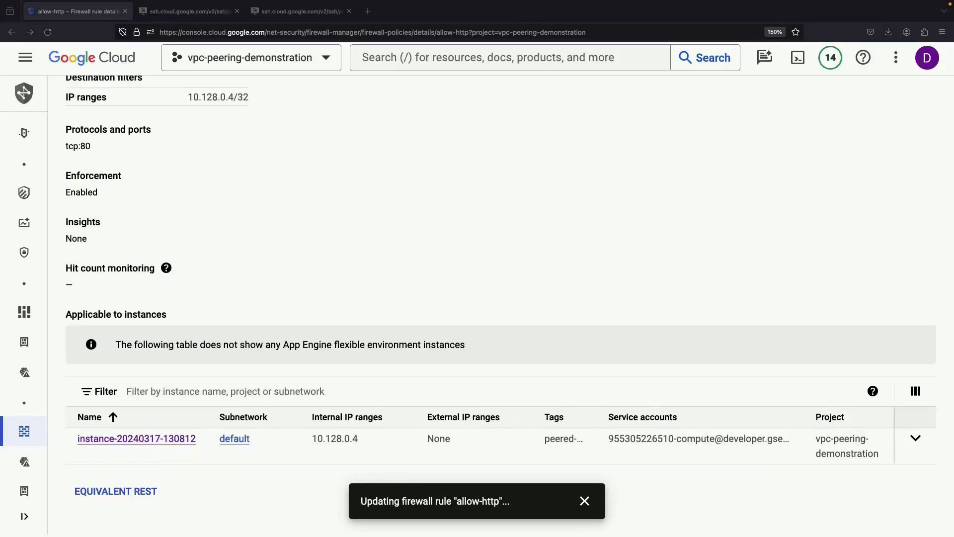
scroll(362, 268, up, 5)
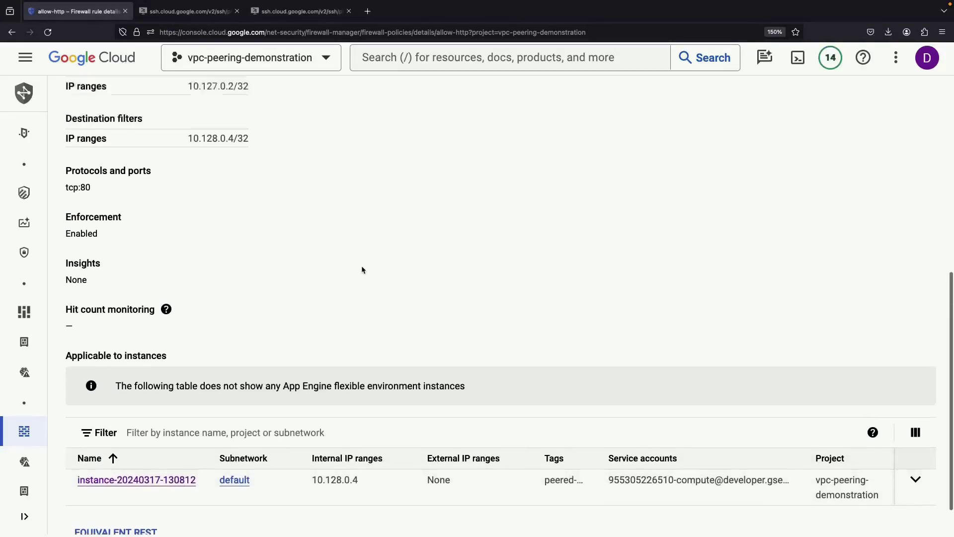
click(188, 11)
click(295, 12)
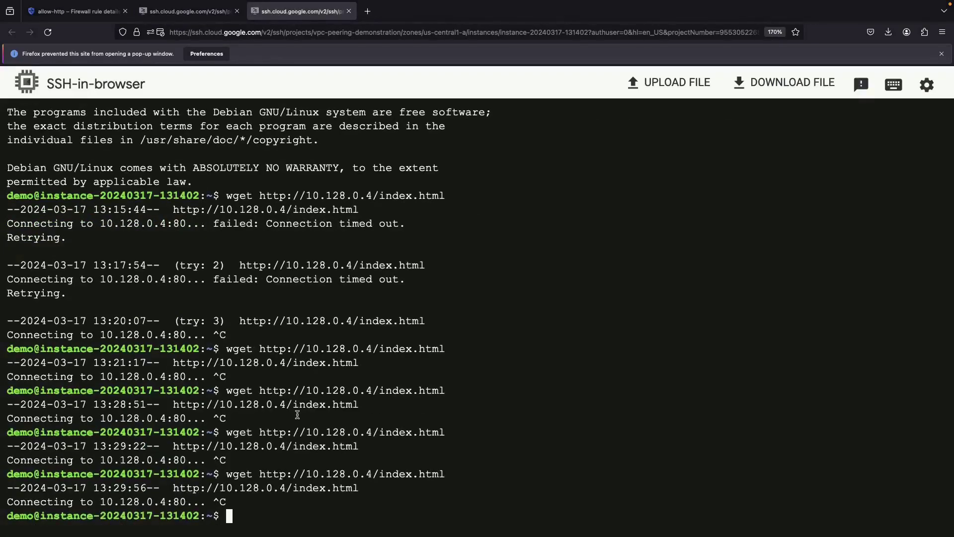
key(Up)
key(Return)
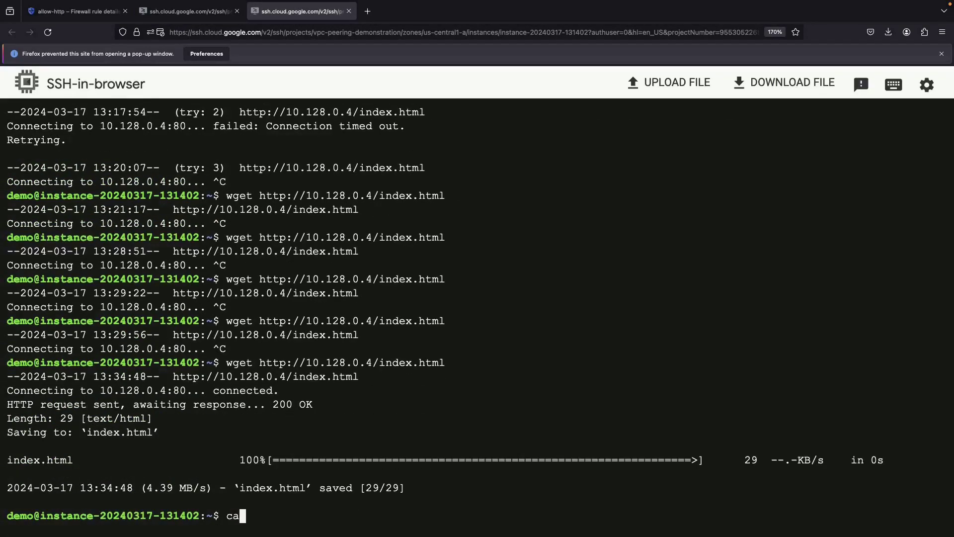
- Print the contents of the downloaded index.html with cat in the secondary VM's terminal
text(cat index.html)
key(Return)
drag(195, 503, 10, 498)
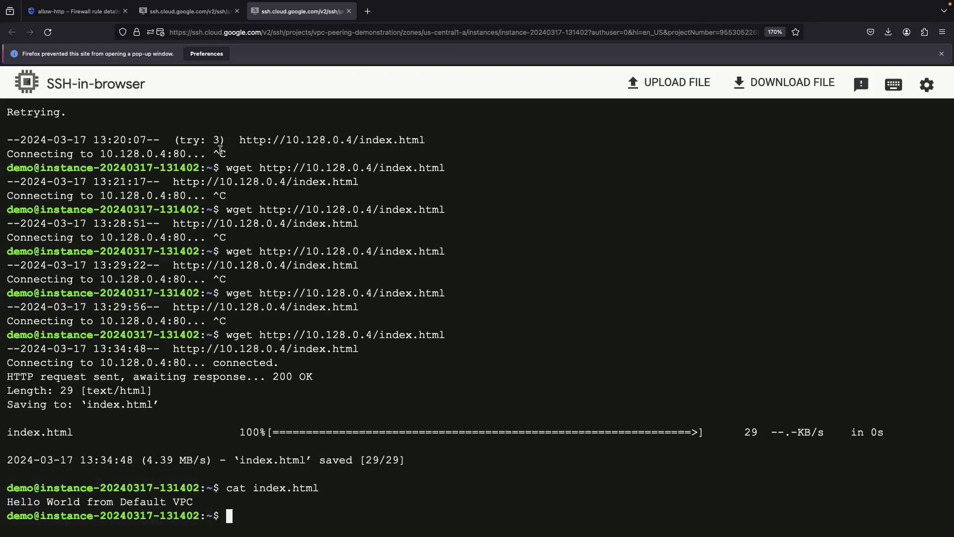
- Check the web server's request log in the default VM's SSH session and return to the allow-http rule's details
click(179, 14)
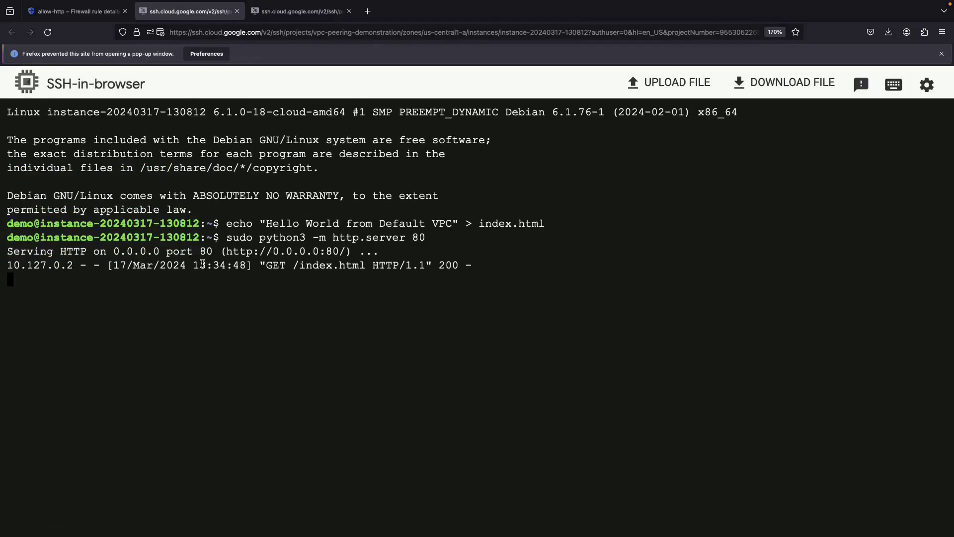
click(75, 11)
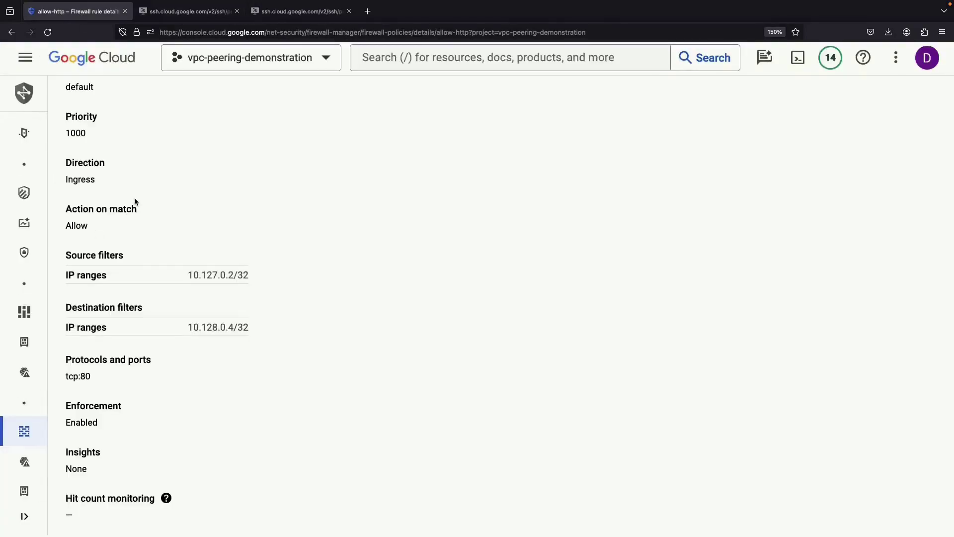